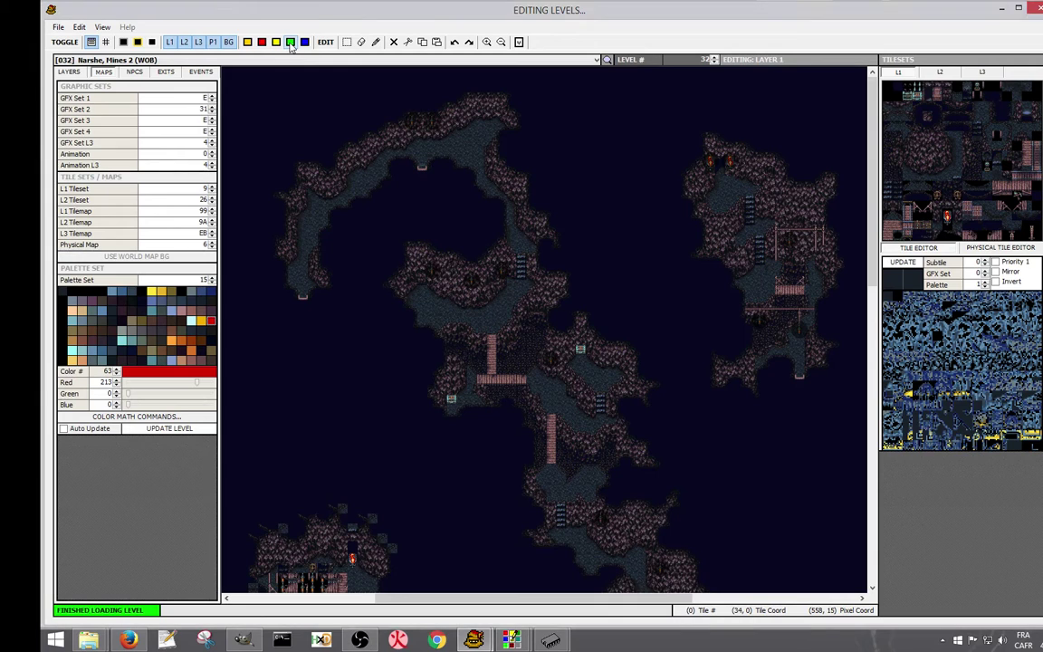
Toggle the treasure chest markers and inspect several palette colours, returning to red colour 63.
{"action": "left_click", "coordinate": [305, 41]}
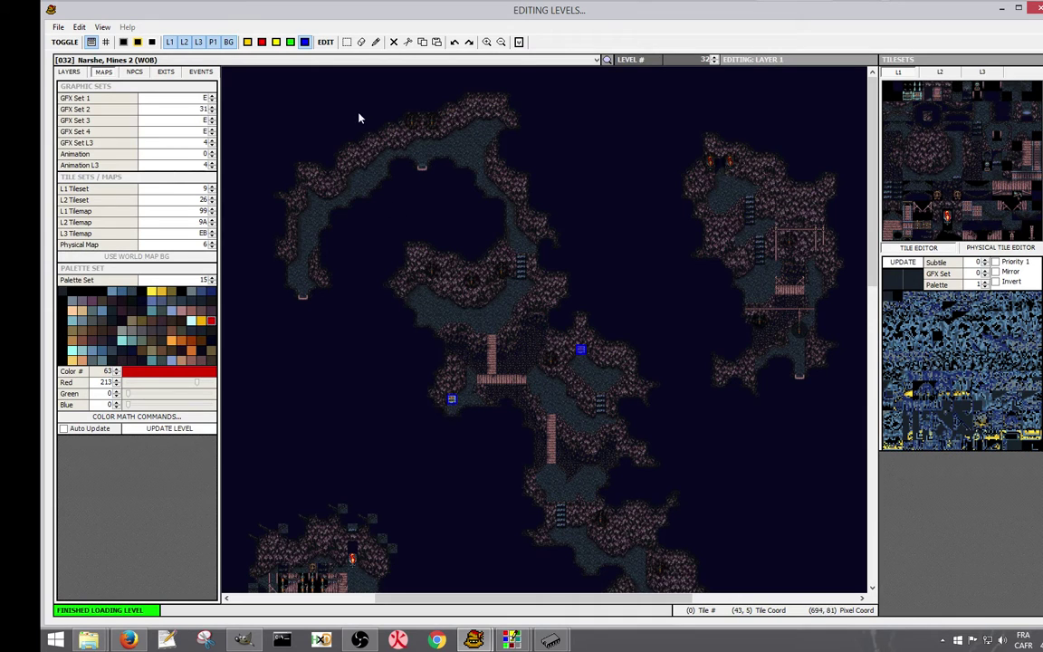
{"action": "left_click", "coordinate": [305, 43]}
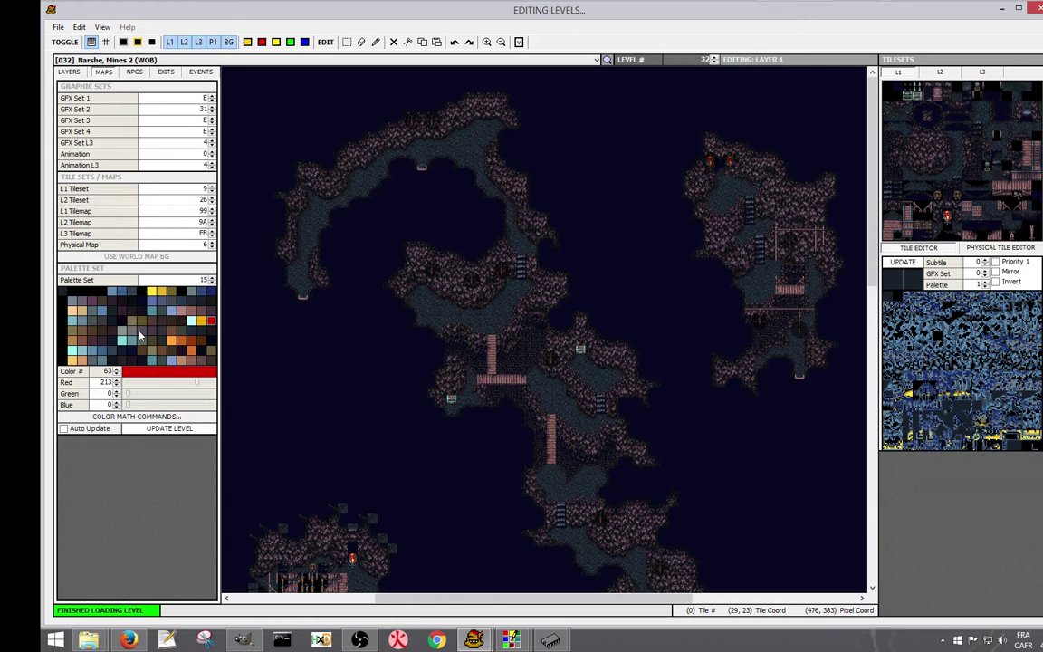
{"action": "left_click", "coordinate": [521, 398]}
{"action": "left_click", "coordinate": [586, 417]}
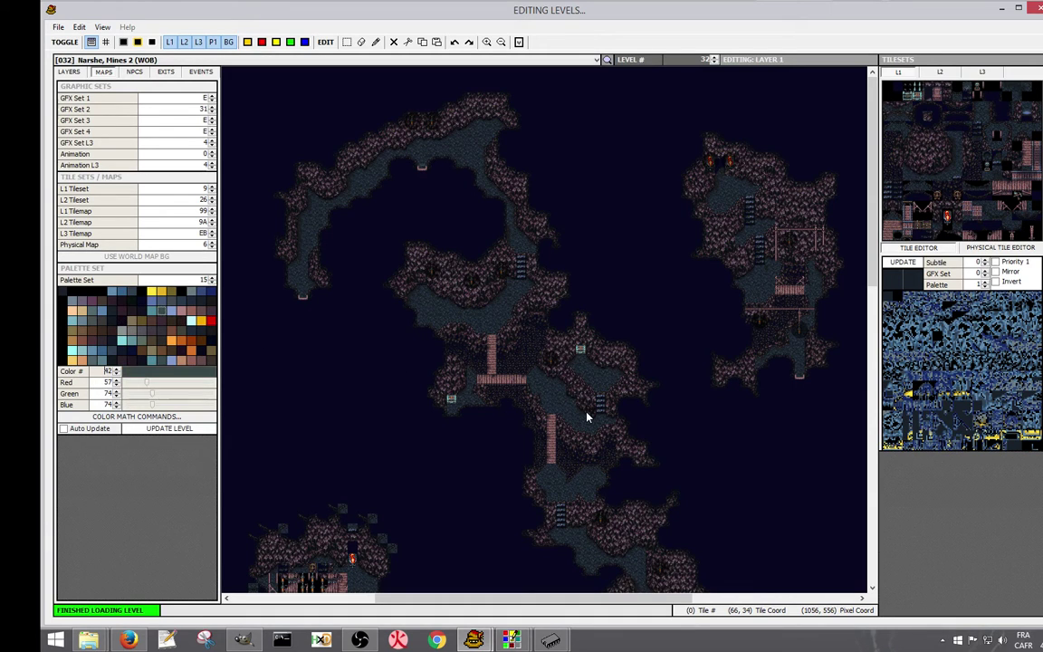
{"action": "left_click", "coordinate": [207, 331]}
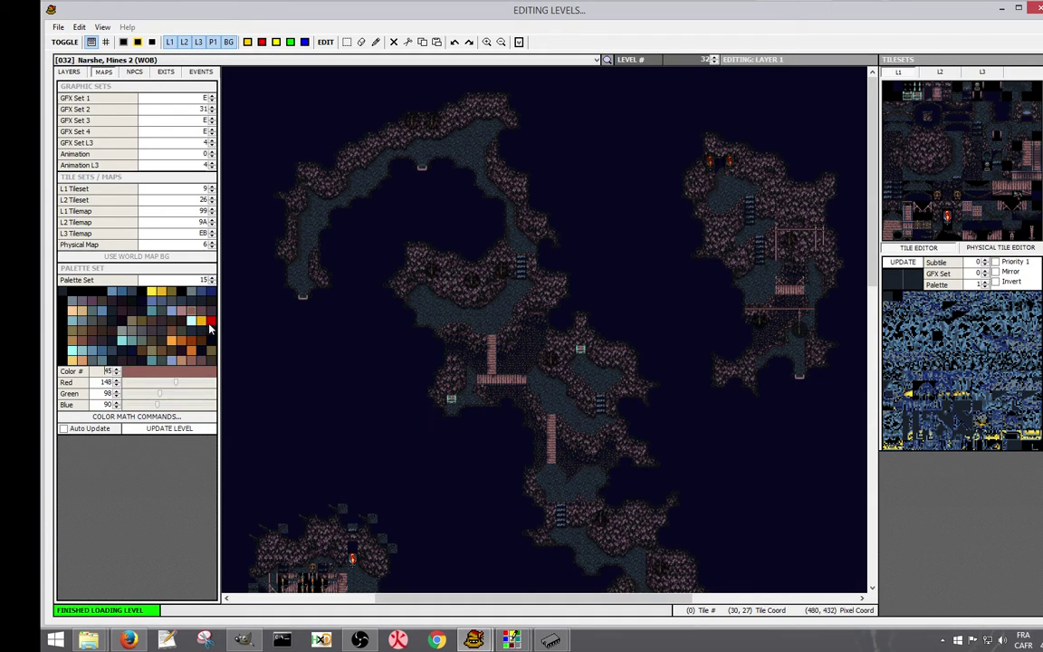
{"action": "left_click", "coordinate": [209, 322]}
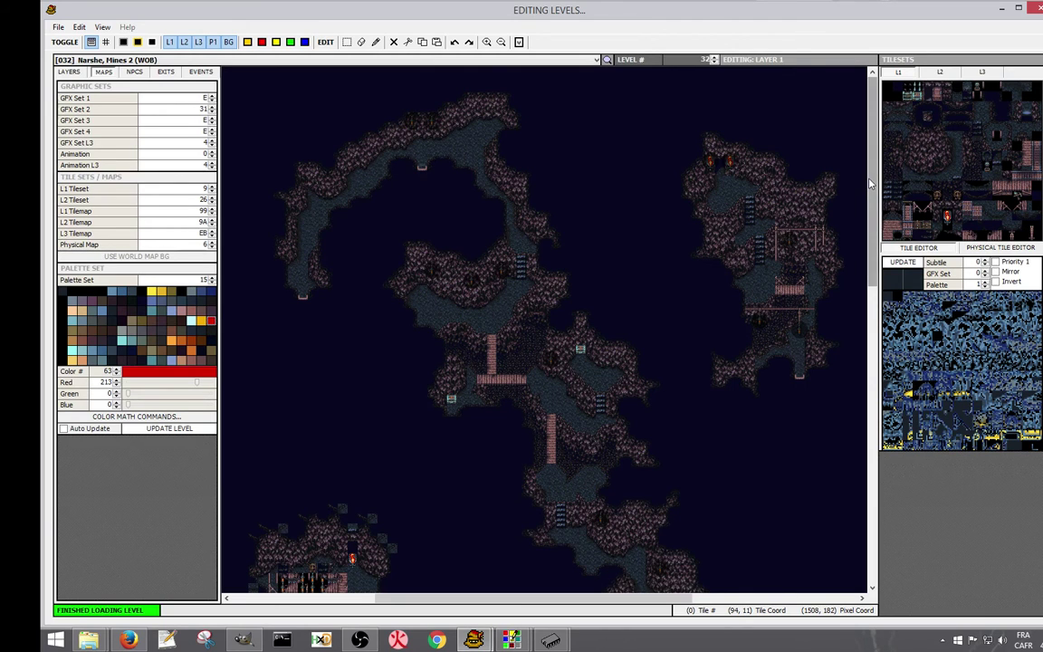
Enable Auto Update, raise colour 63's green to 203 for yellow, then select colour 86.
{"action": "left_click_drag", "start_coordinate": [872, 190], "coordinate": [872, 238]}
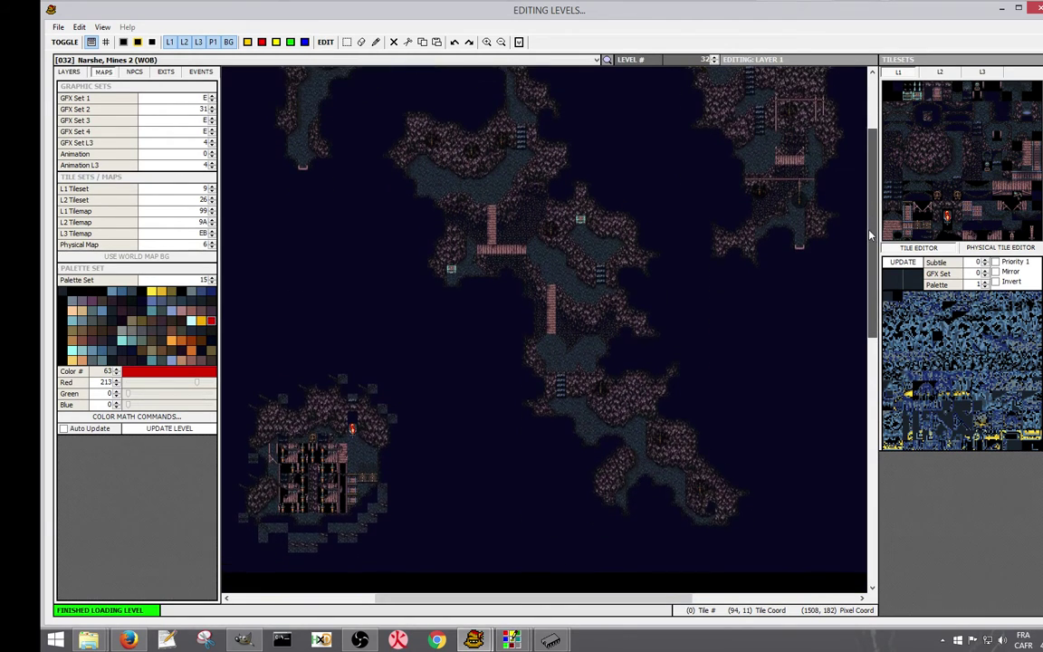
{"action": "left_click_drag", "start_coordinate": [127, 395], "coordinate": [147, 395]}
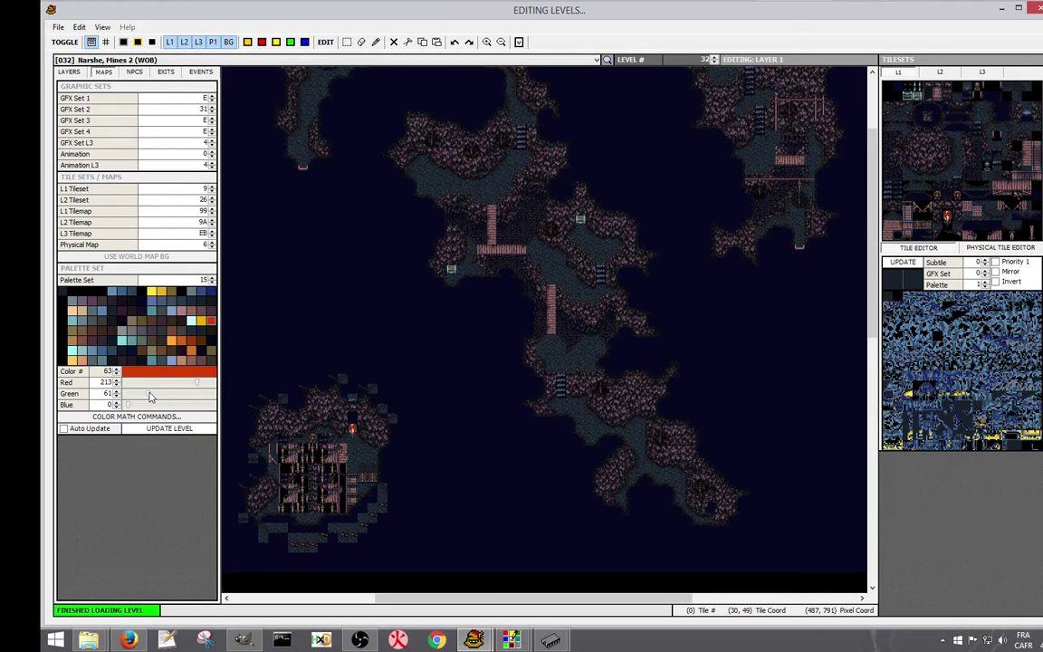
{"action": "left_click", "coordinate": [64, 429]}
{"action": "left_click", "coordinate": [192, 398]}
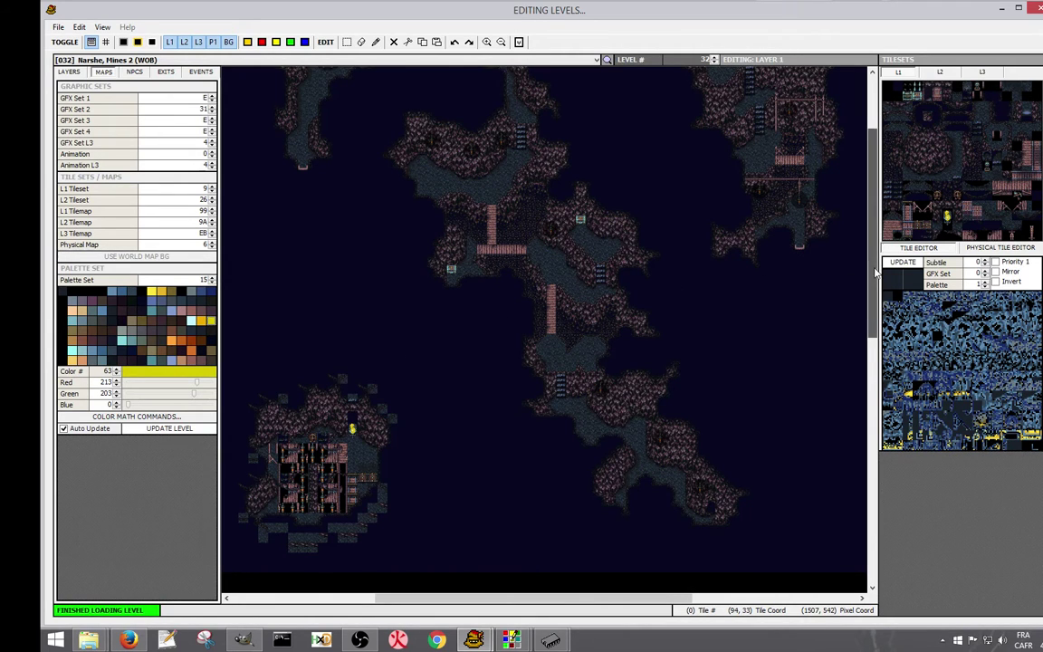
{"action": "left_click_drag", "start_coordinate": [875, 273], "coordinate": [874, 233]}
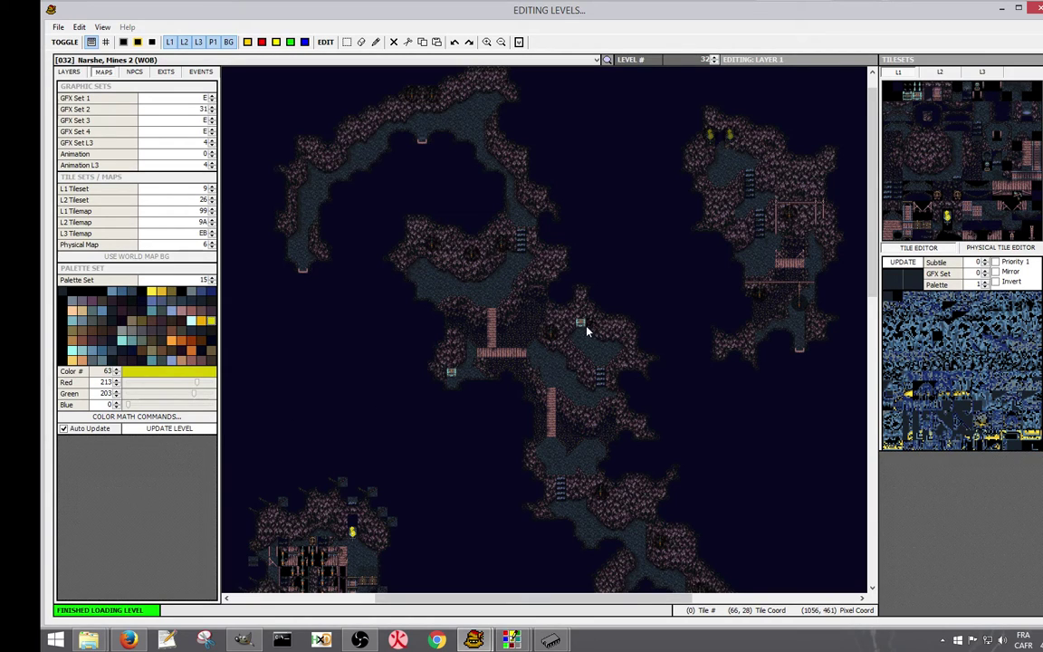
{"action": "left_click", "coordinate": [123, 342]}
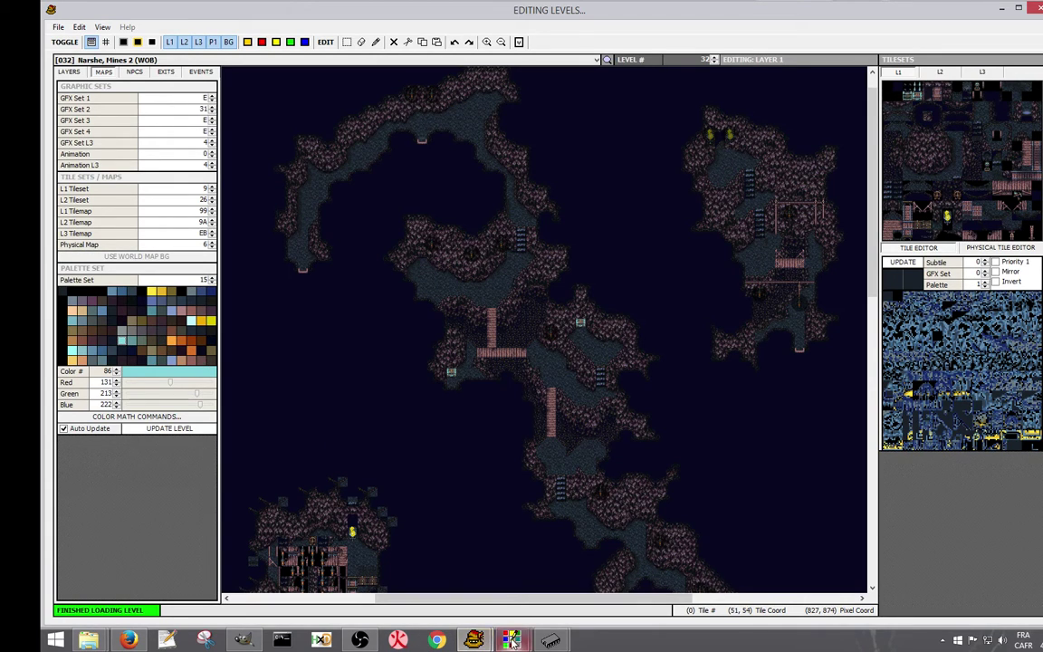
Search the ROM from $0000000 with no index limit for colour 131,213,222, finding 89 matches.
{"action": "mouse_move", "coordinate": [511, 641]}
{"action": "left_click", "coordinate": [441, 571]}
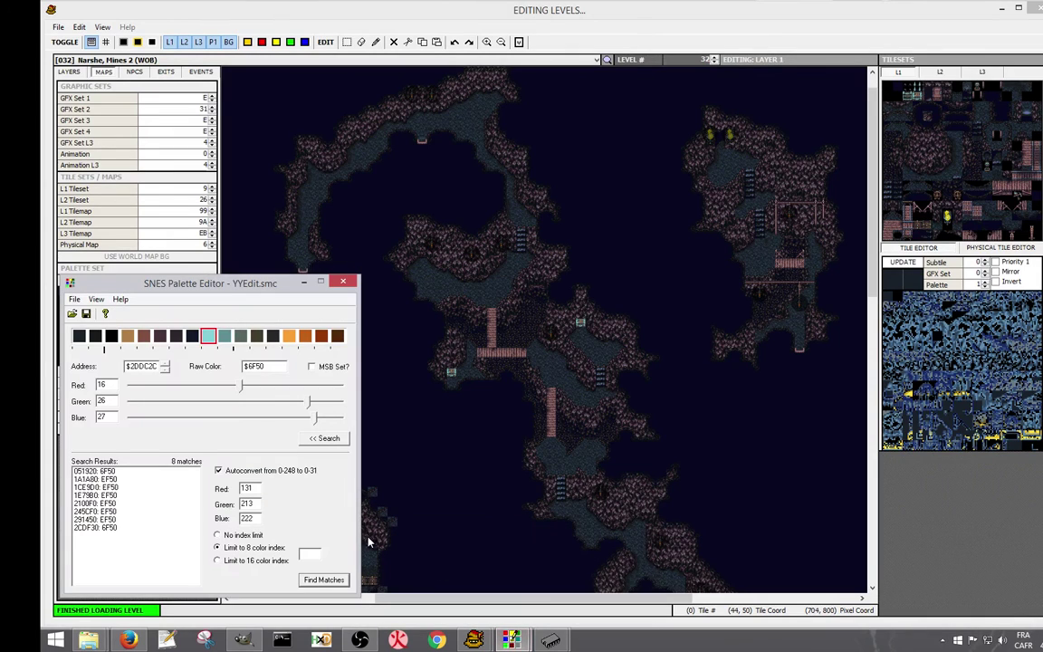
{"action": "double_click", "coordinate": [141, 366]}
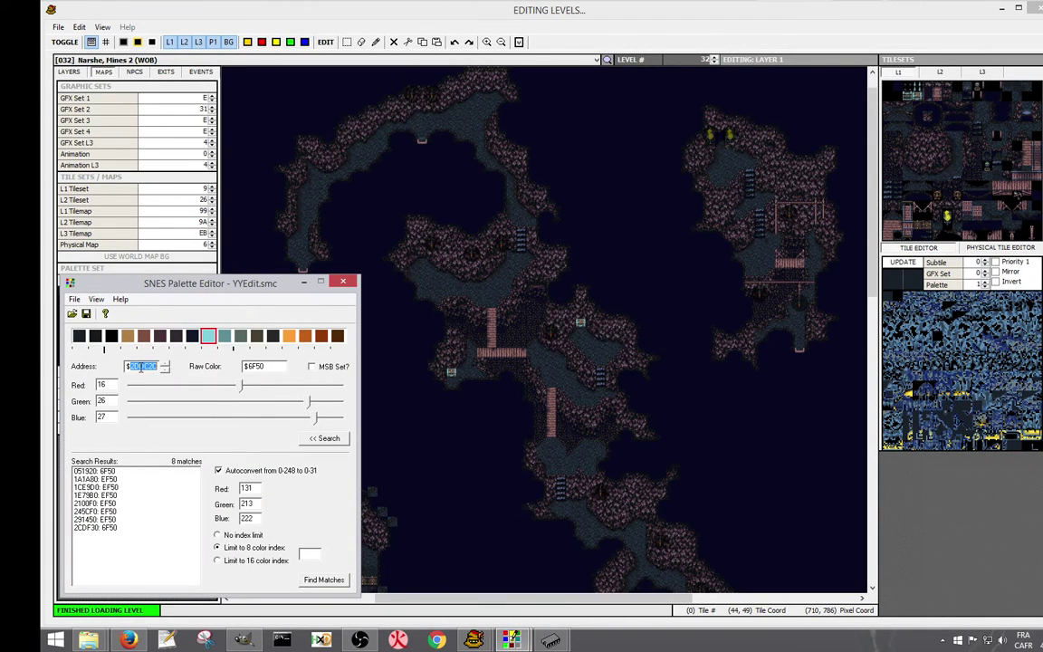
{"action": "type", "text": "0000000"}
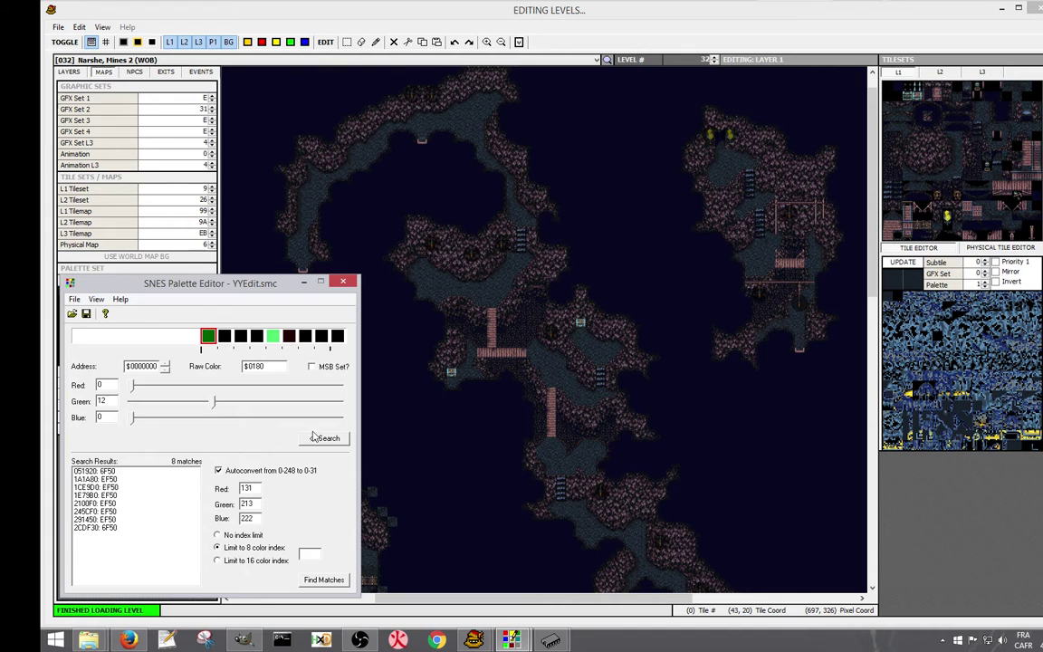
{"action": "left_click_drag", "start_coordinate": [245, 282], "coordinate": [448, 268]}
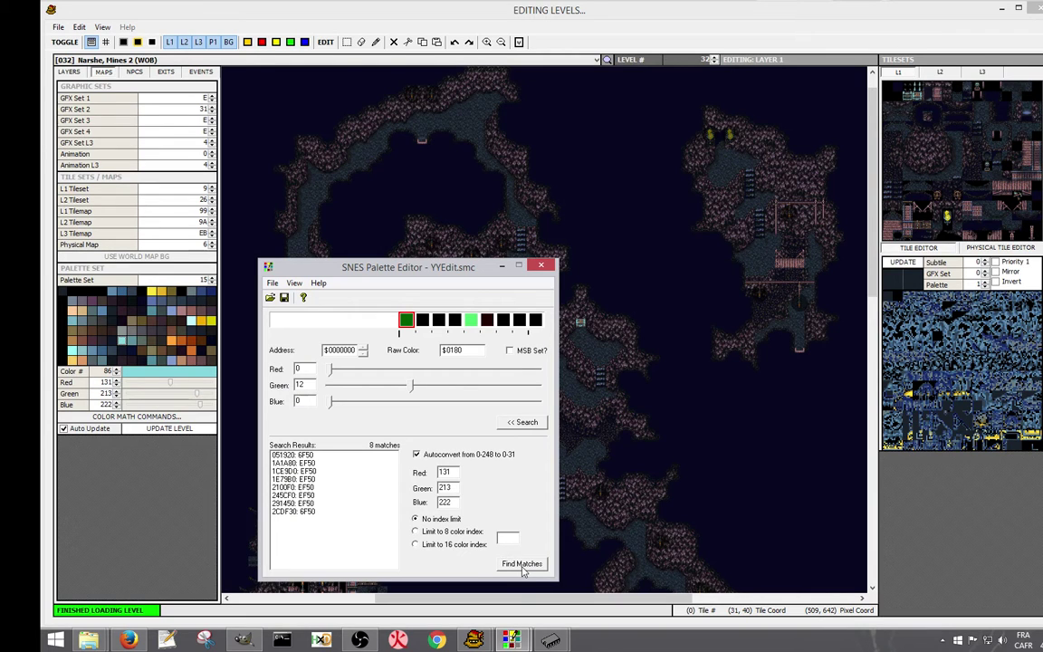
{"action": "left_click", "coordinate": [522, 565]}
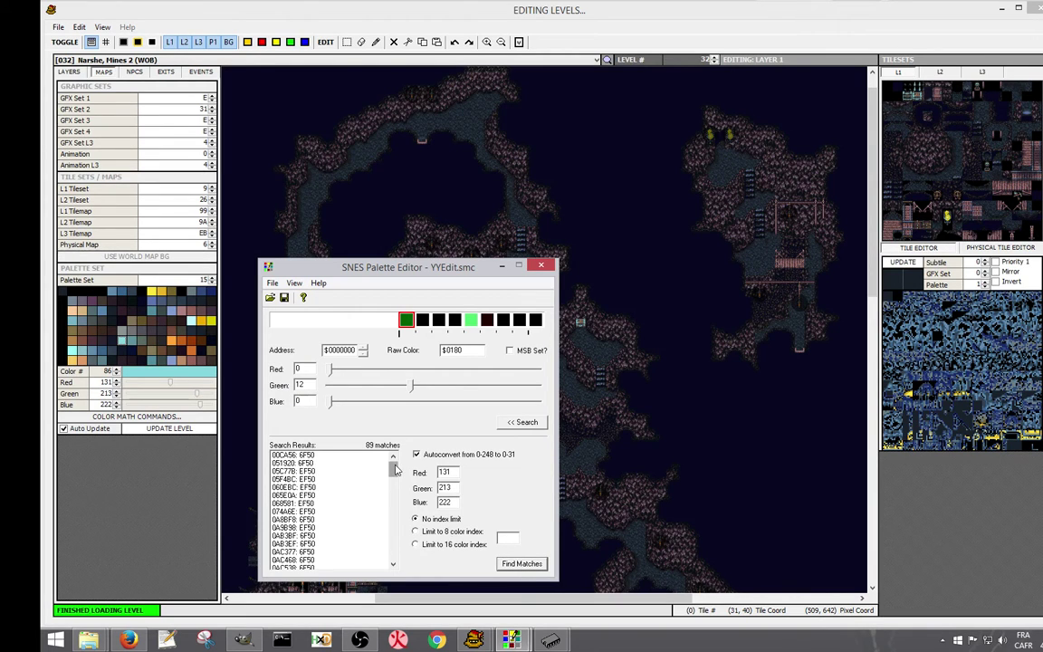
{"action": "mouse_move", "coordinate": [394, 469]}
{"action": "left_mouse_down"}
{"action": "mouse_move", "coordinate": [399, 517]}
{"action": "mouse_move", "coordinate": [395, 467]}
{"action": "left_mouse_up"}
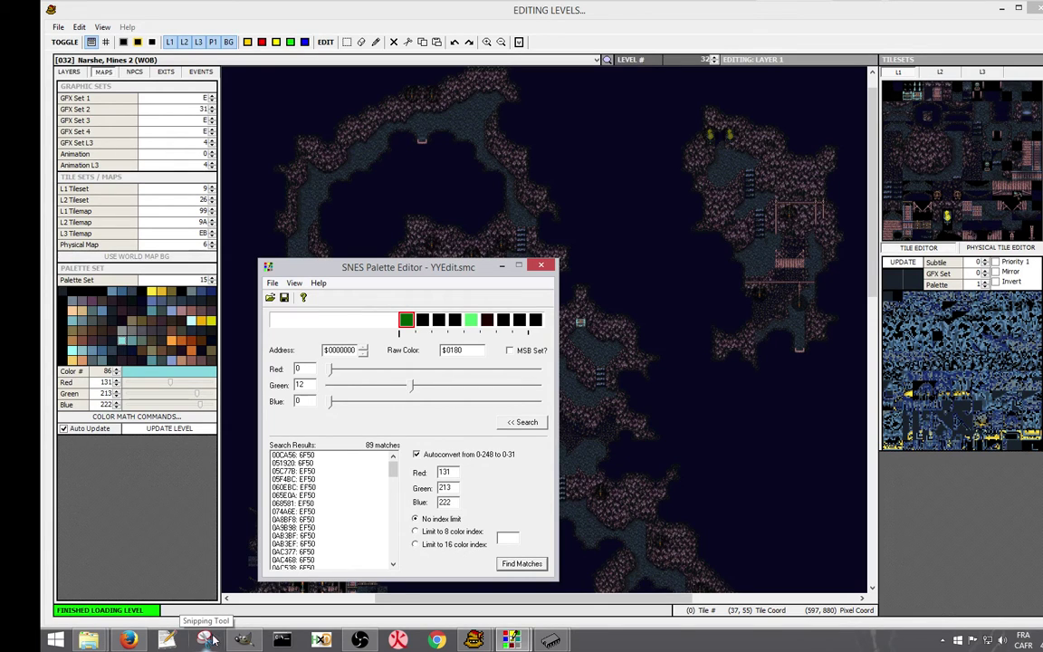
Check the Map Palettes range EDC480–EDF47F on the FF6 ROM map, then minimize Firefox.
{"action": "left_click", "coordinate": [140, 641]}
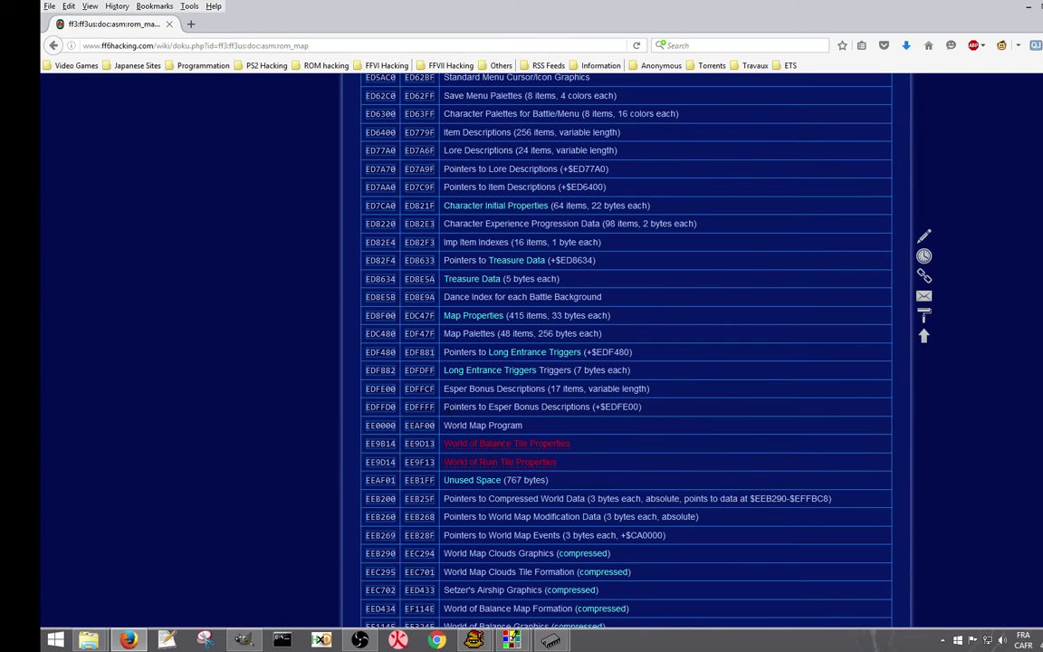
{"action": "double_click", "coordinate": [381, 334]}
{"action": "double_click", "coordinate": [420, 333]}
{"action": "double_click", "coordinate": [390, 333]}
{"action": "left_click_drag", "start_coordinate": [435, 333], "coordinate": [400, 335]}
{"action": "double_click", "coordinate": [390, 333]}
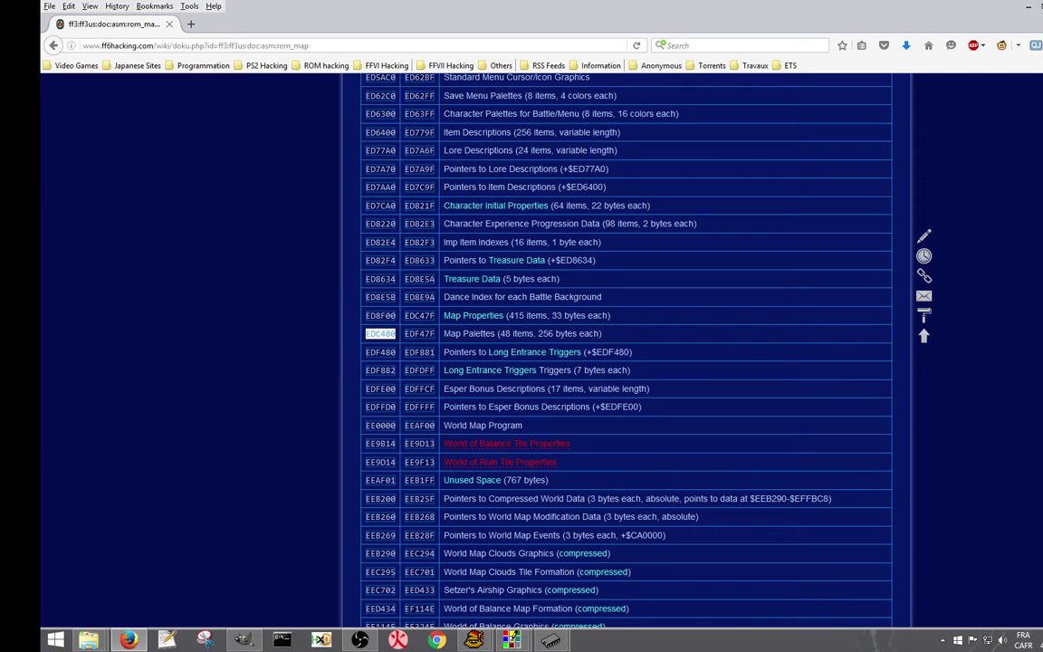
{"action": "left_click", "coordinate": [1028, 9]}
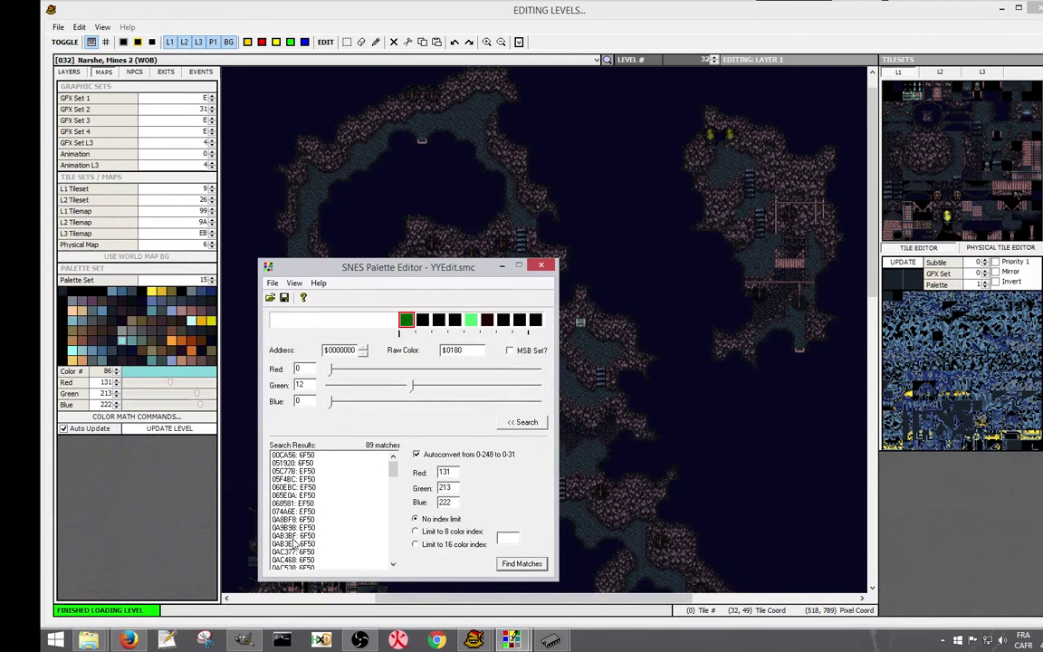
Load the 2DDC2C: 6F50 match and step the palette address to $2DDC22.
{"action": "left_click_drag", "start_coordinate": [393, 468], "coordinate": [394, 546]}
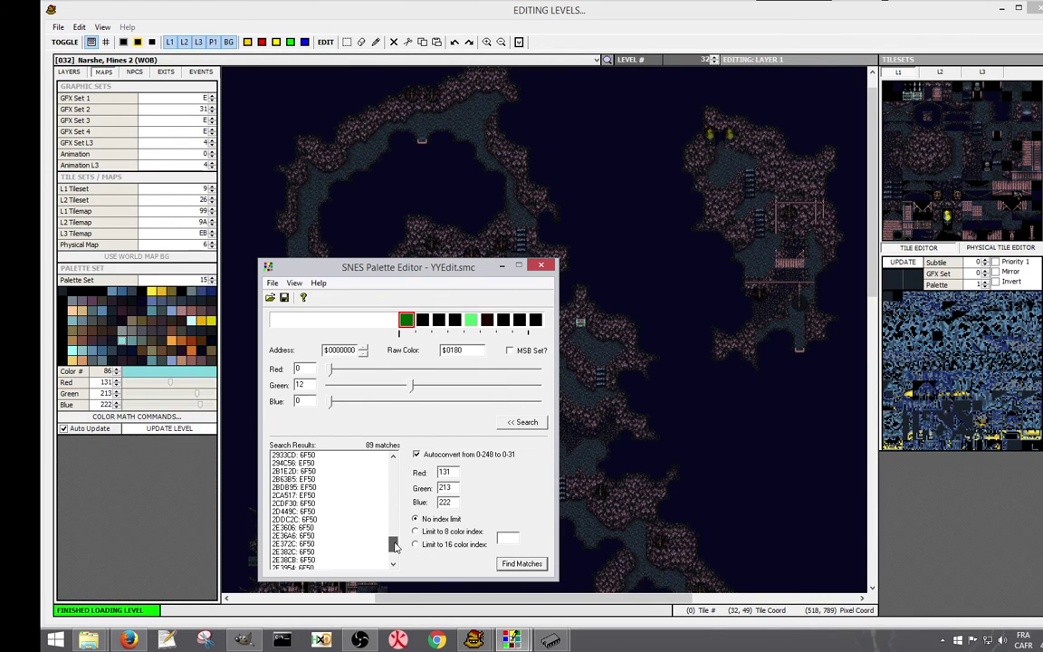
{"action": "left_click", "coordinate": [296, 519]}
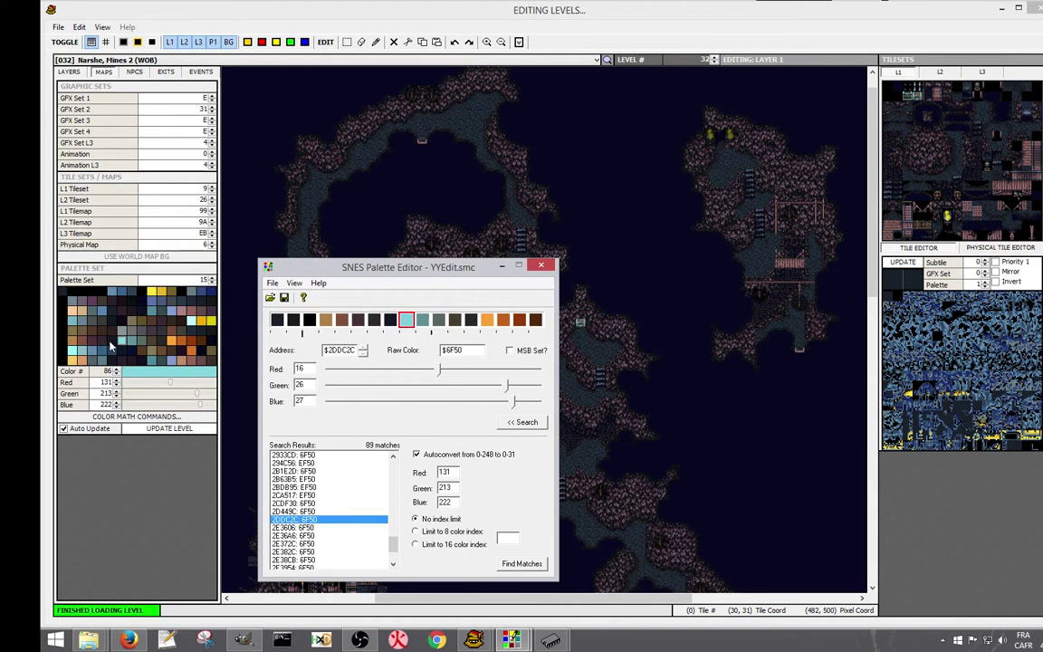
{"action": "left_click", "coordinate": [362, 353]}
{"action": "left_click", "coordinate": [362, 353]}
{"action": "left_click", "coordinate": [362, 353]}
{"action": "left_click", "coordinate": [362, 353]}
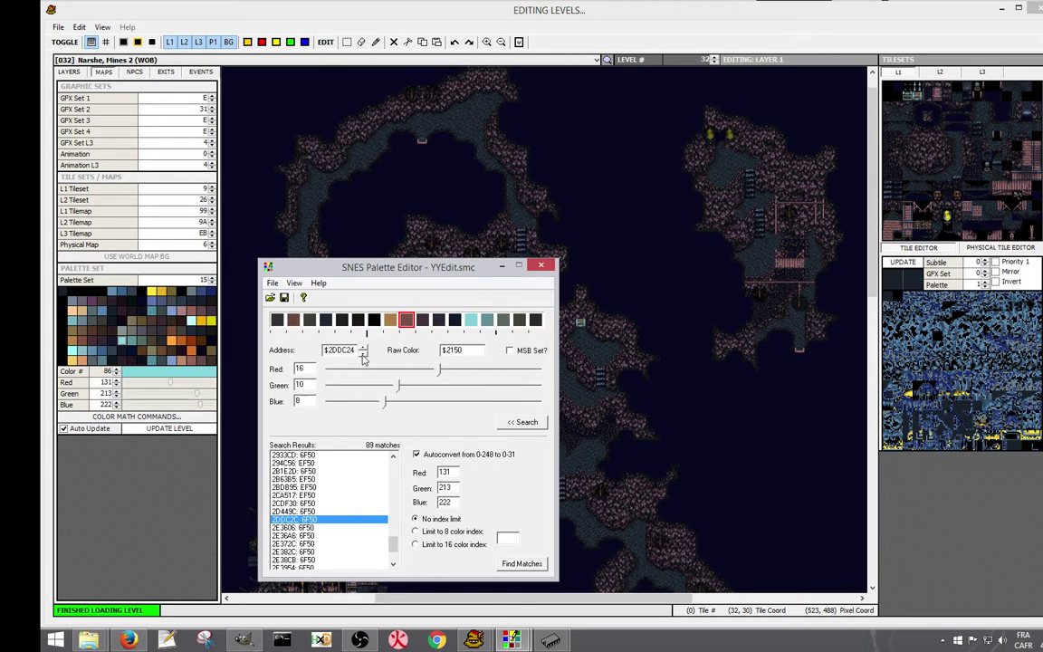
{"action": "left_click", "coordinate": [363, 353]}
{"action": "left_click", "coordinate": [362, 353]}
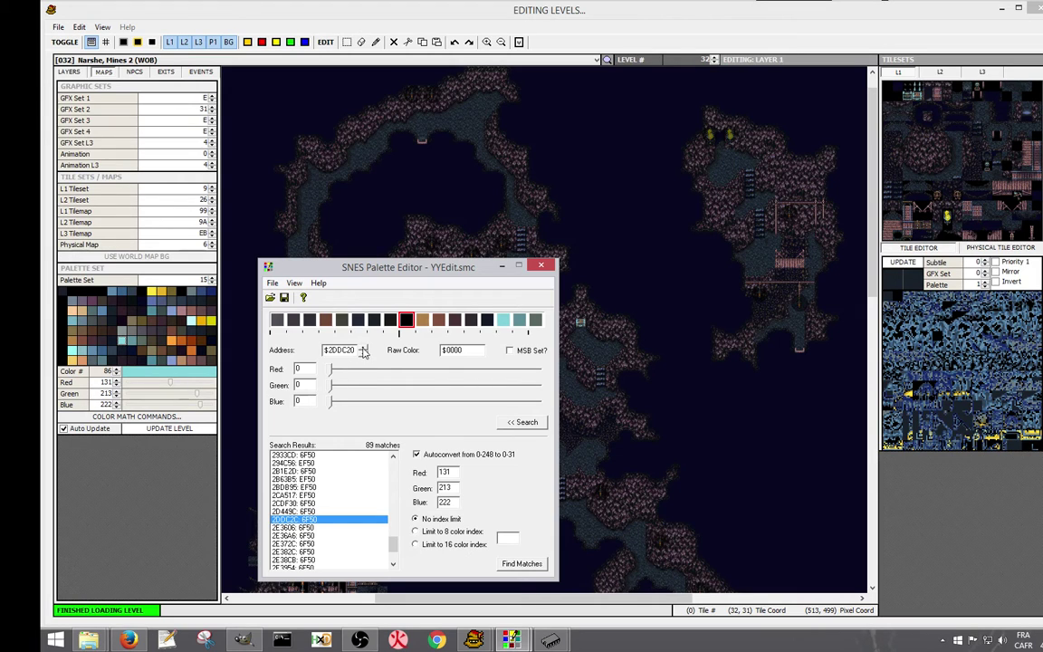
{"action": "left_click", "coordinate": [363, 348]}
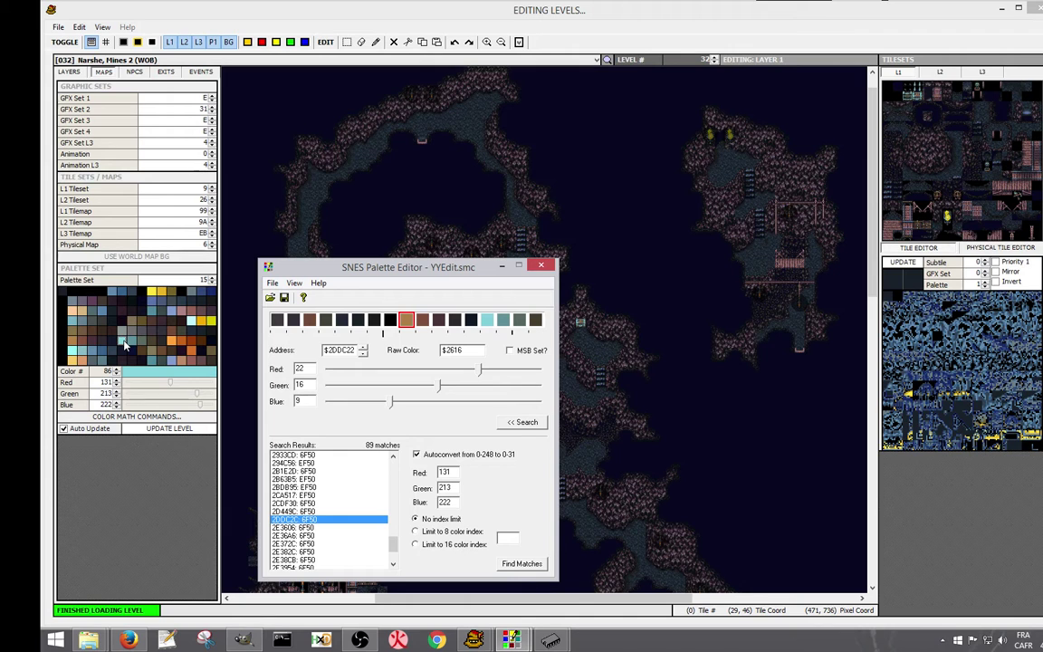
{"action": "left_click", "coordinate": [137, 644]}
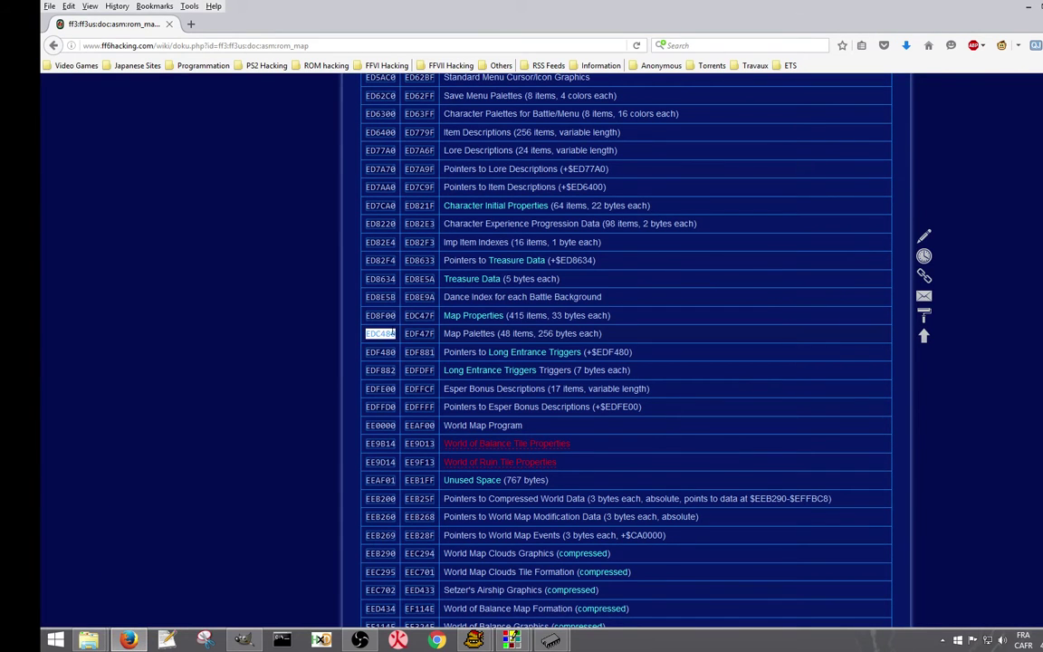
{"action": "key", "text": "alt+Tab"}
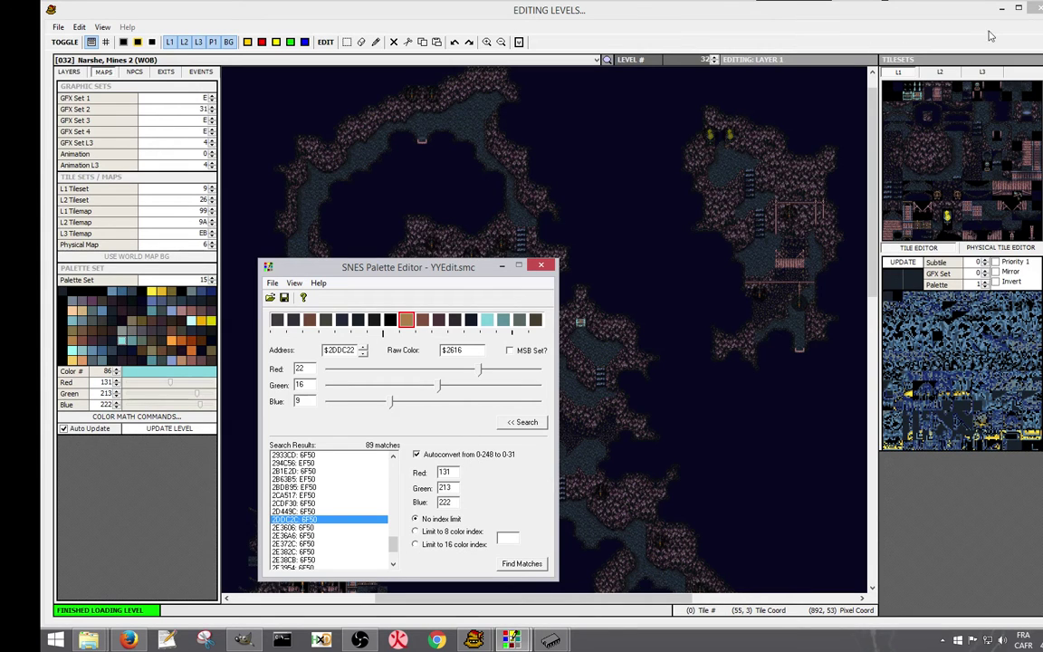
Clear away the level editor and Hacking folder, then bring YY-CHR's YYEdit.smc window forward.
{"action": "left_click", "coordinate": [1002, 10]}
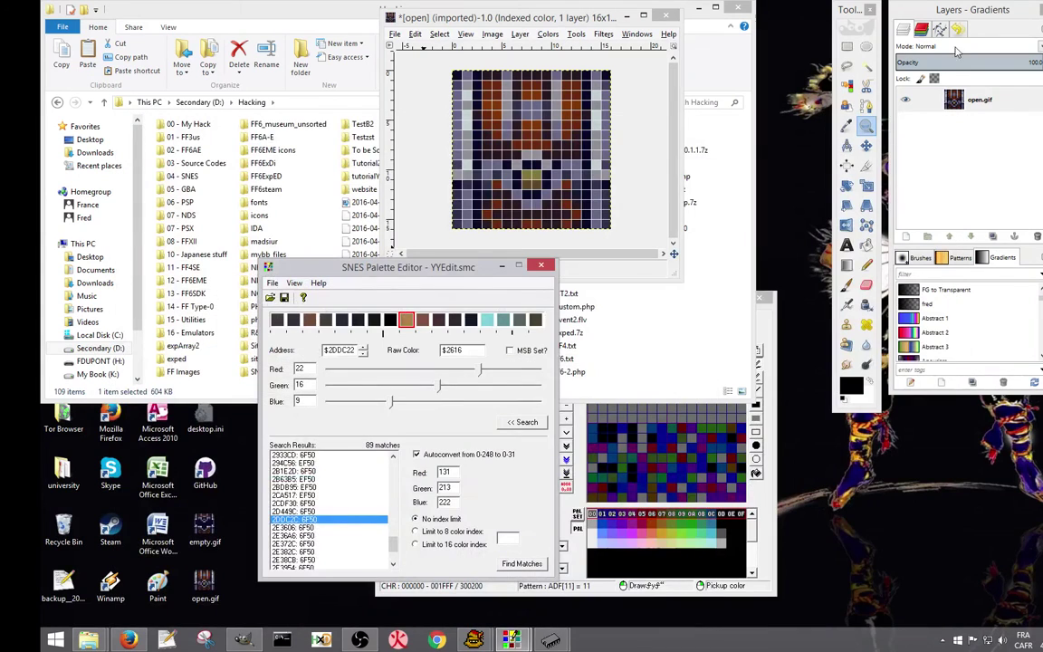
{"action": "left_click", "coordinate": [272, 9]}
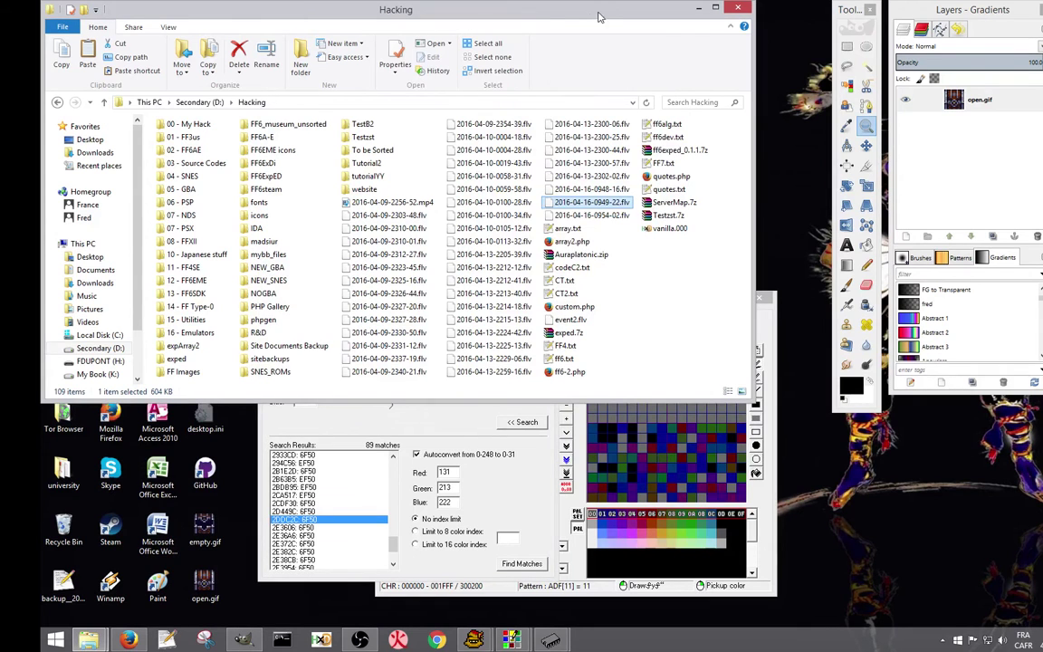
{"action": "left_click", "coordinate": [699, 8]}
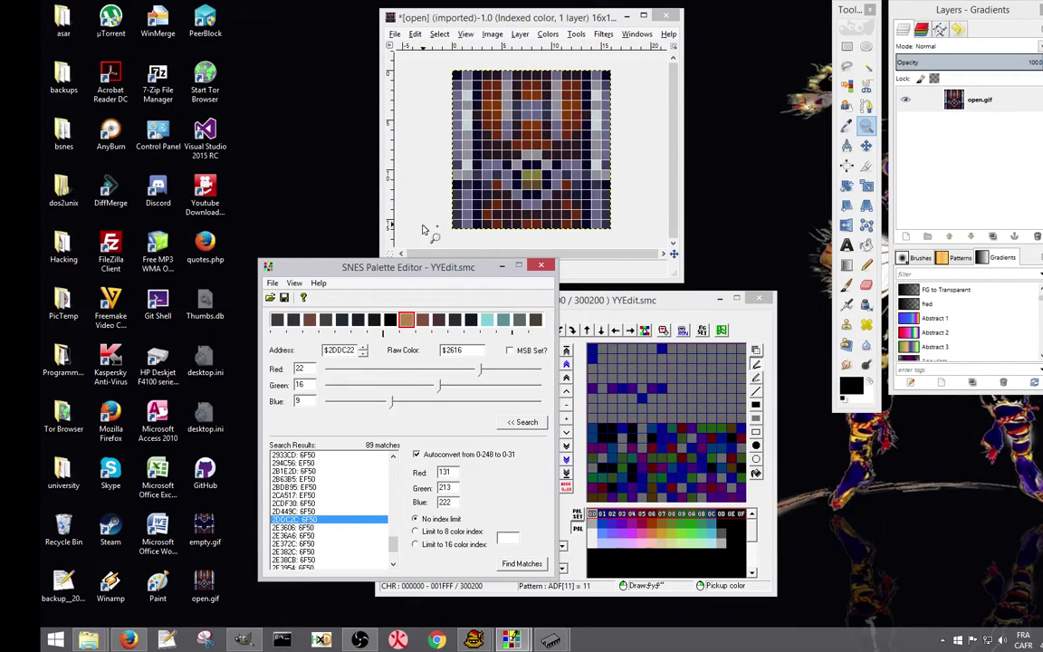
{"action": "left_click_drag", "start_coordinate": [414, 270], "coordinate": [228, 288]}
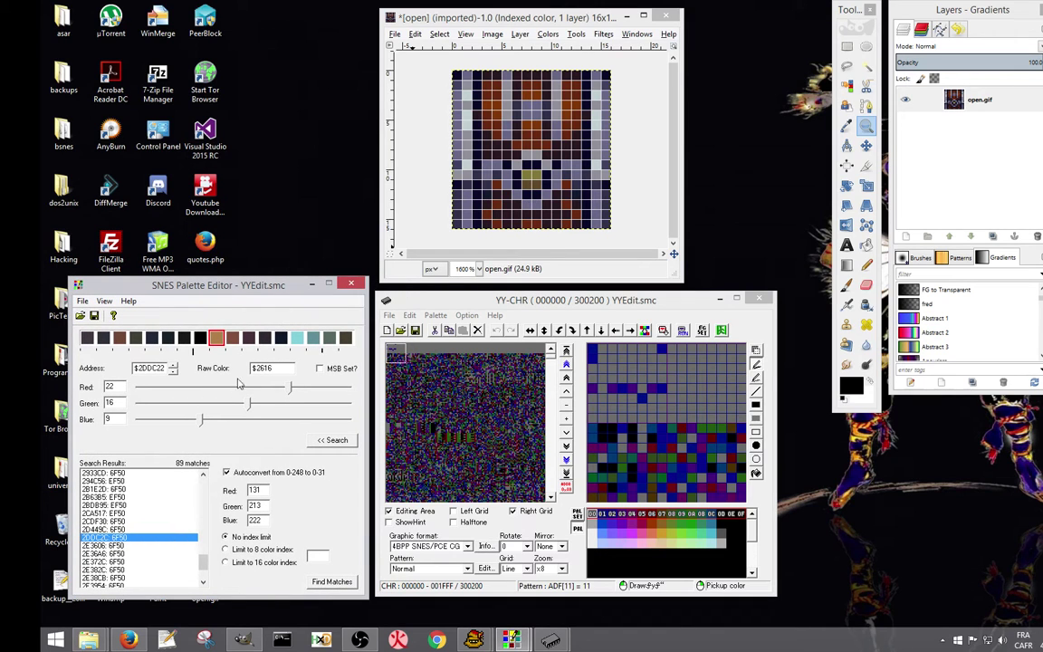
{"action": "left_click", "coordinate": [395, 313]}
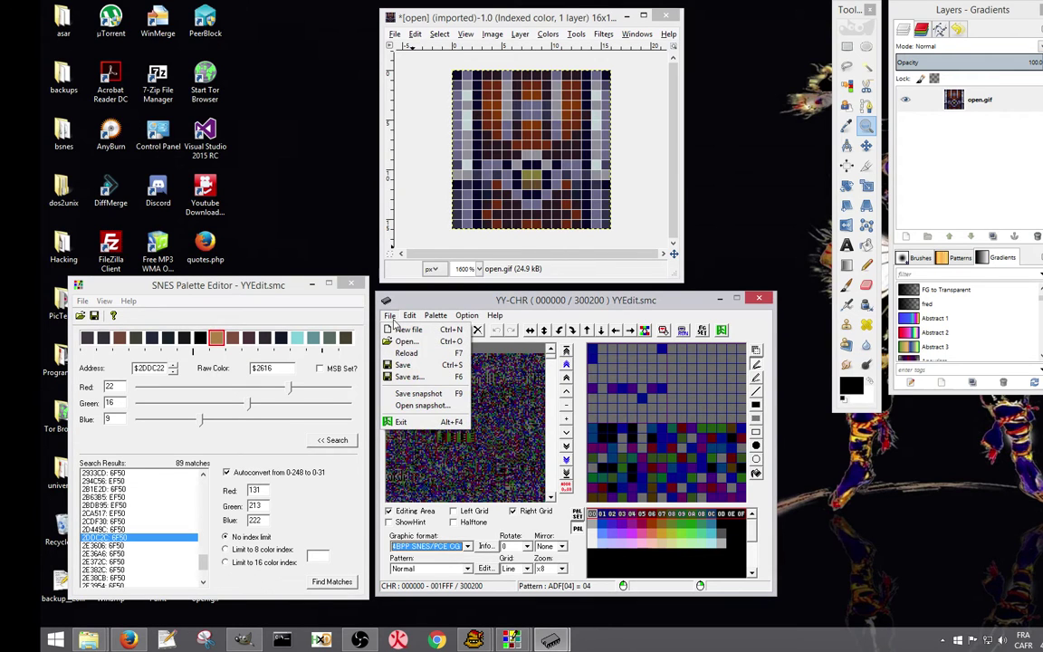
{"action": "left_click", "coordinate": [395, 319]}
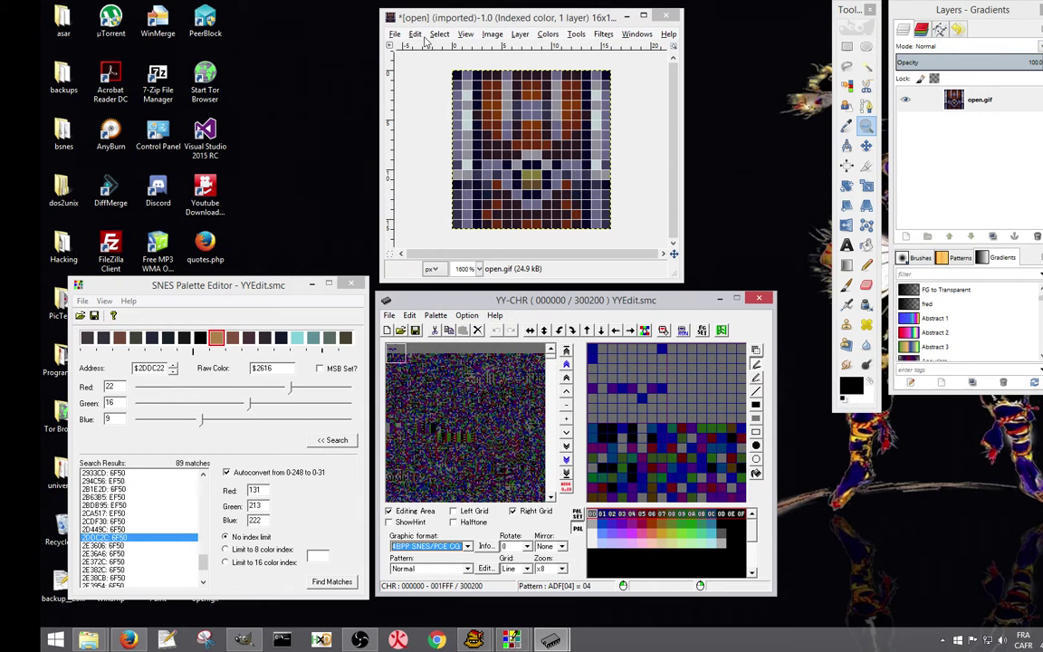
Show the grid over open.gif and configure it as solid lines with 1x1 pixel spacing.
{"action": "left_click", "coordinate": [466, 33]}
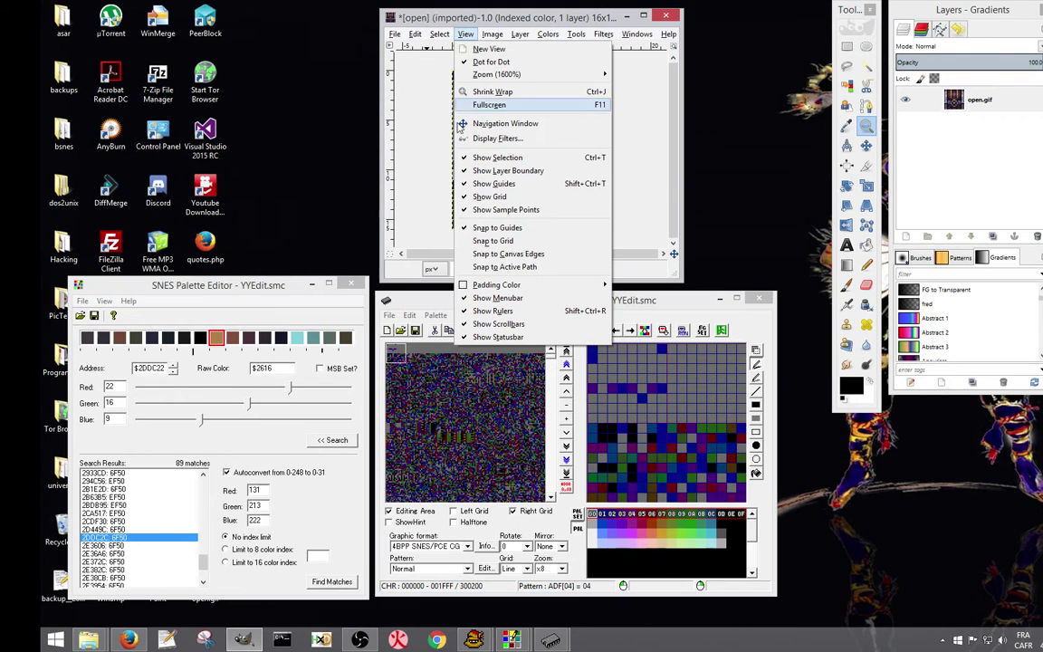
{"action": "left_click", "coordinate": [503, 242]}
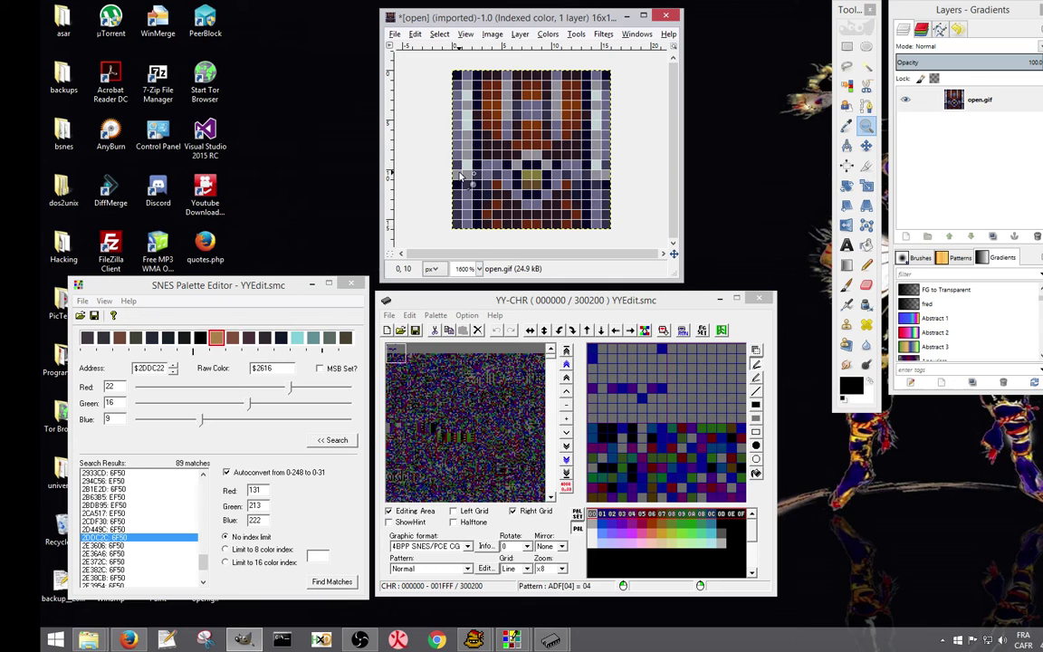
{"action": "left_click", "coordinate": [438, 35]}
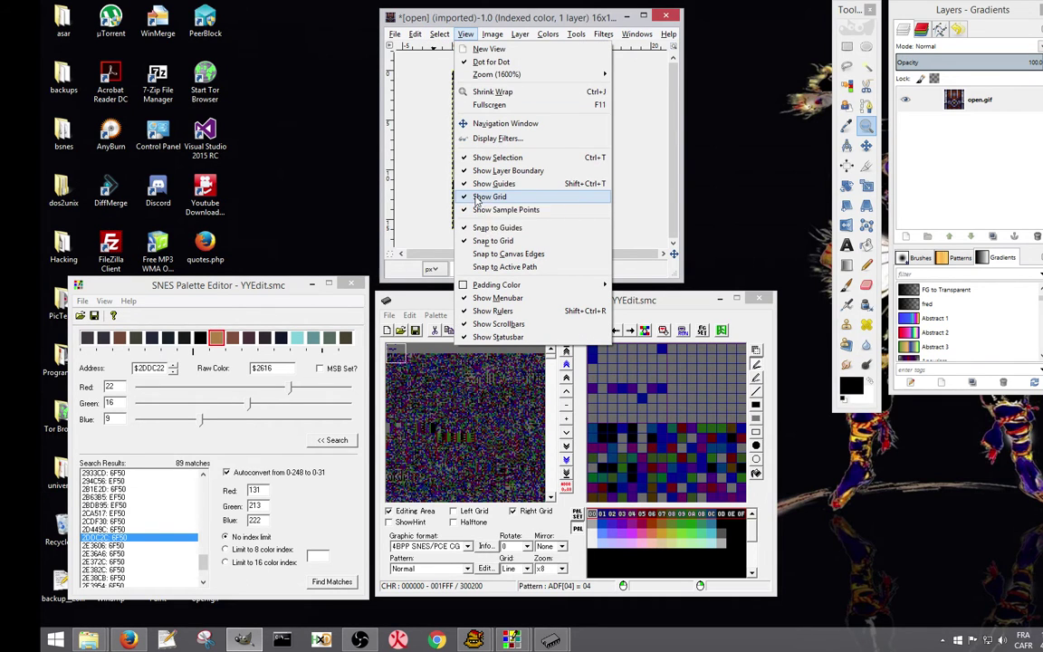
{"action": "left_click", "coordinate": [478, 198]}
{"action": "left_click", "coordinate": [465, 34]}
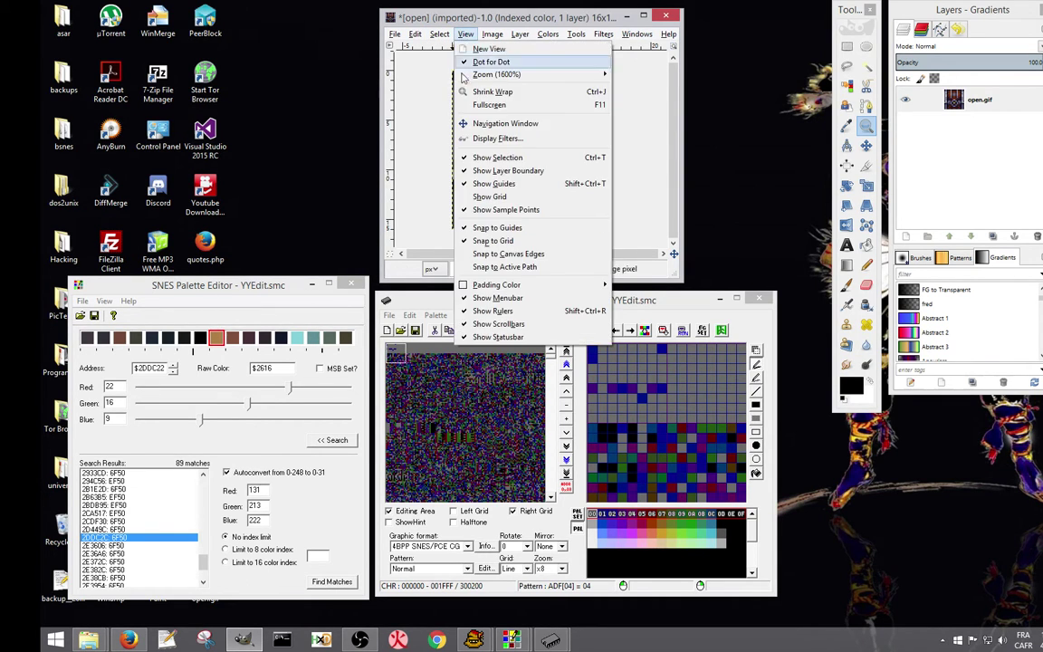
{"action": "left_click", "coordinate": [477, 196]}
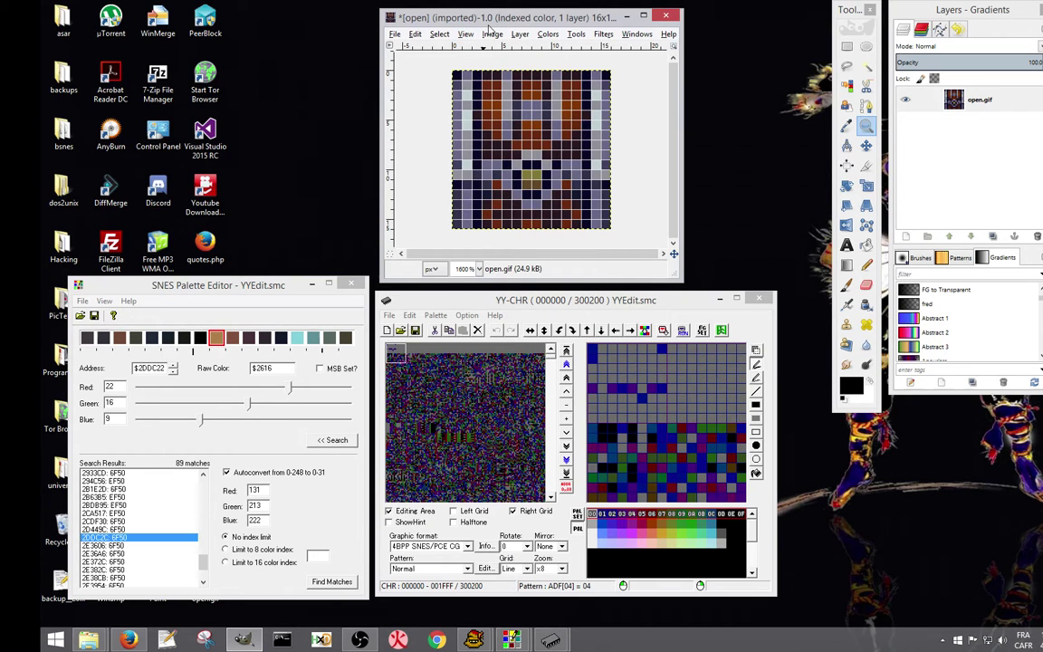
{"action": "left_click", "coordinate": [491, 34]}
{"action": "left_click", "coordinate": [468, 240]}
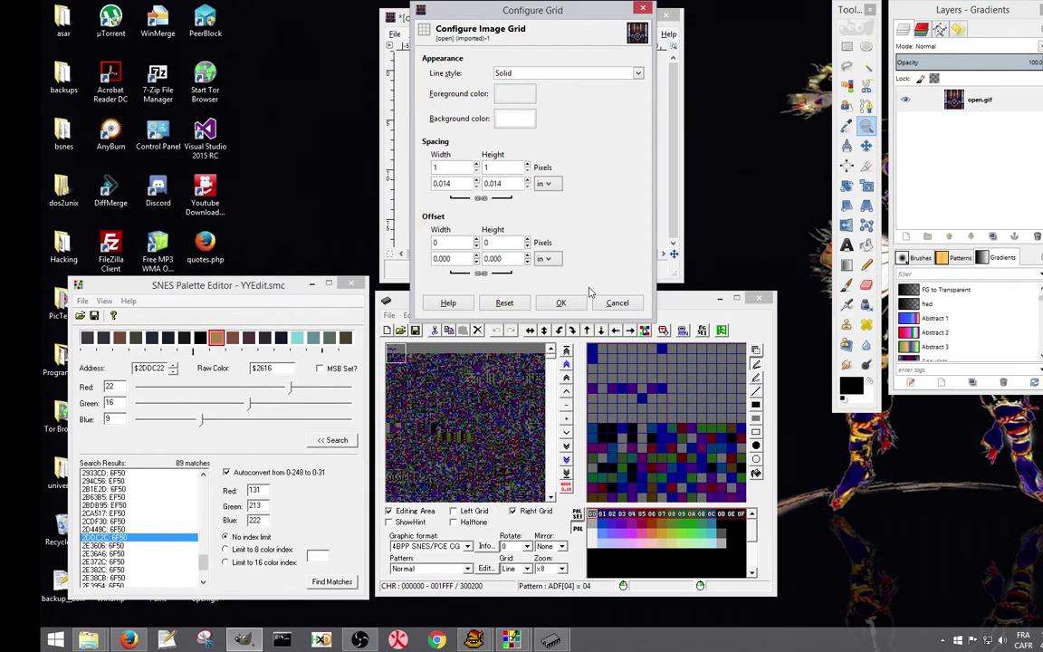
{"action": "left_click", "coordinate": [561, 302]}
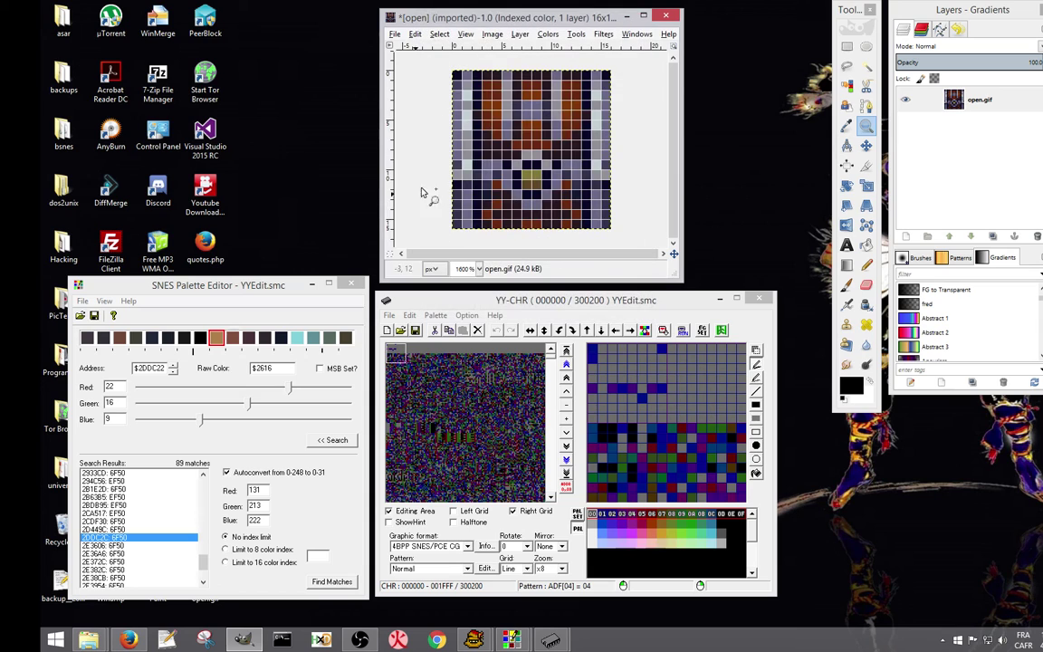
Open YY-CHR's palette options and bring up the Explorer window showing the YY folder.
{"action": "left_click", "coordinate": [437, 315]}
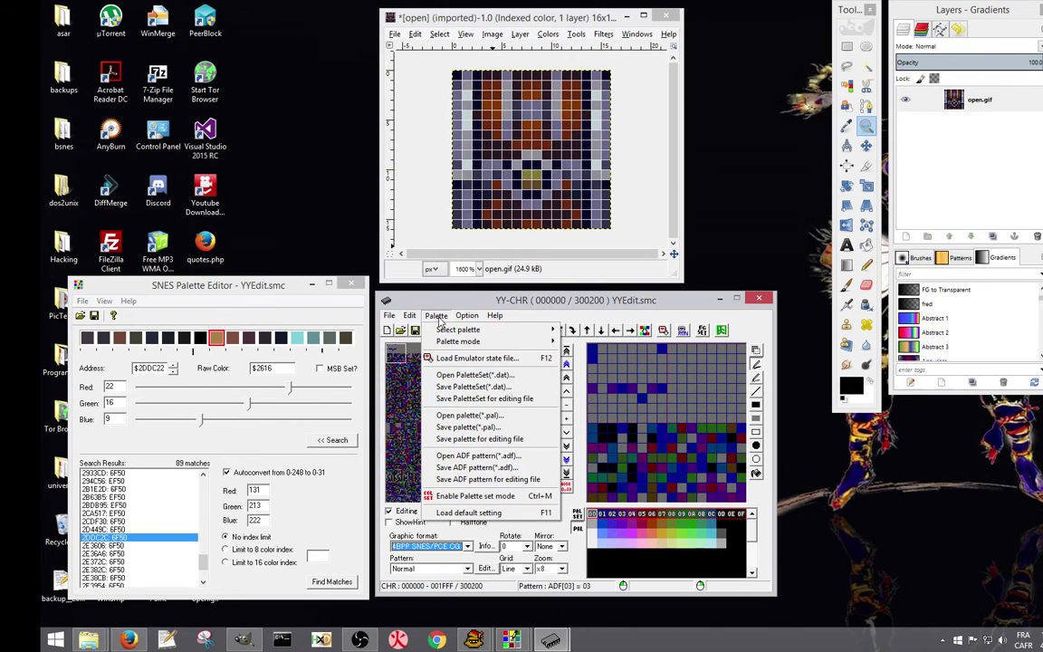
{"action": "left_click", "coordinate": [87, 640]}
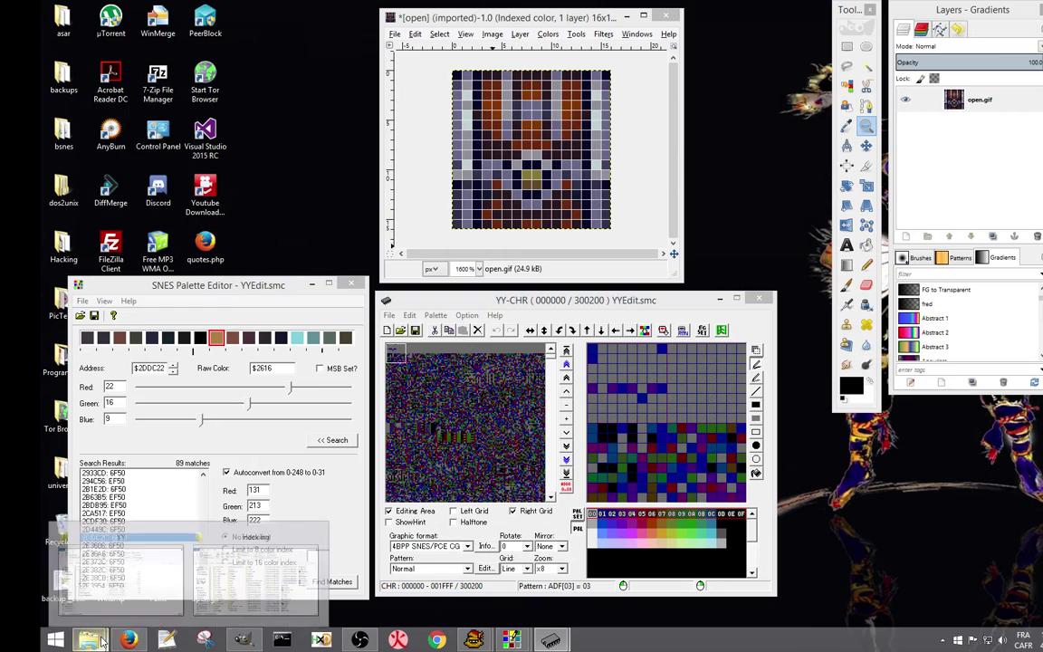
{"action": "left_click", "coordinate": [106, 590]}
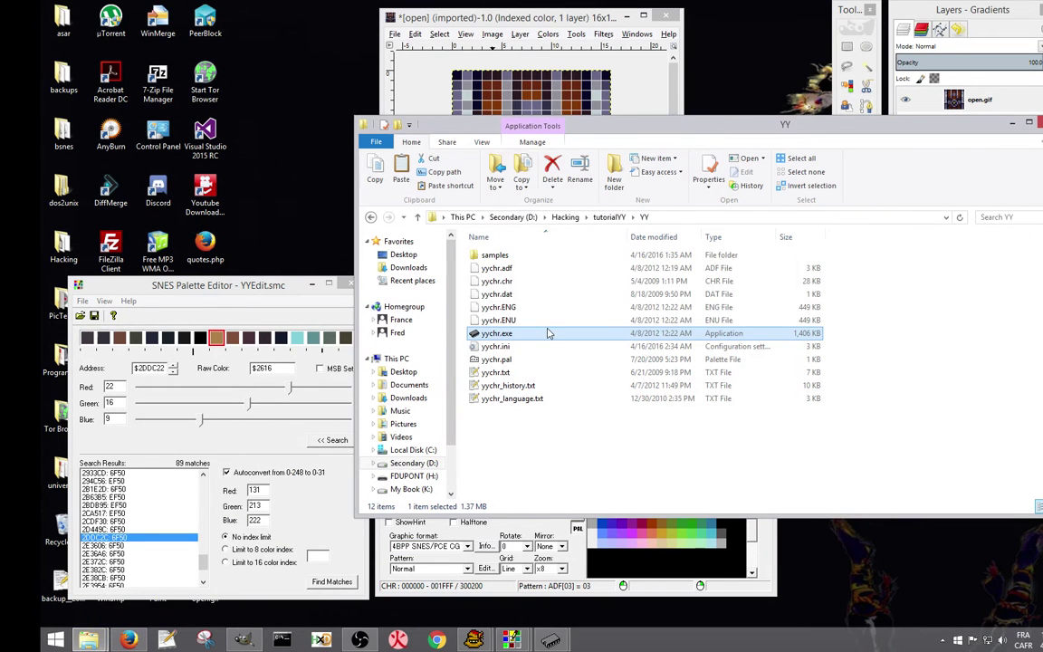
Go up to the tutorialYY folder and move the Explorer window left.
{"action": "left_click", "coordinate": [610, 218]}
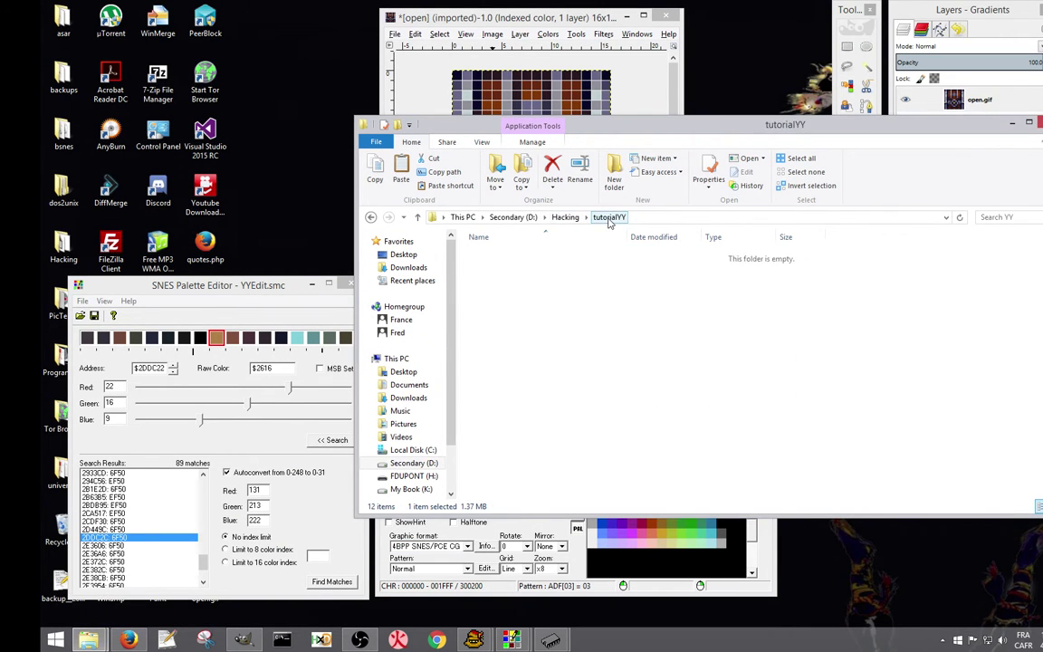
{"action": "left_click_drag", "start_coordinate": [594, 127], "coordinate": [441, 129]}
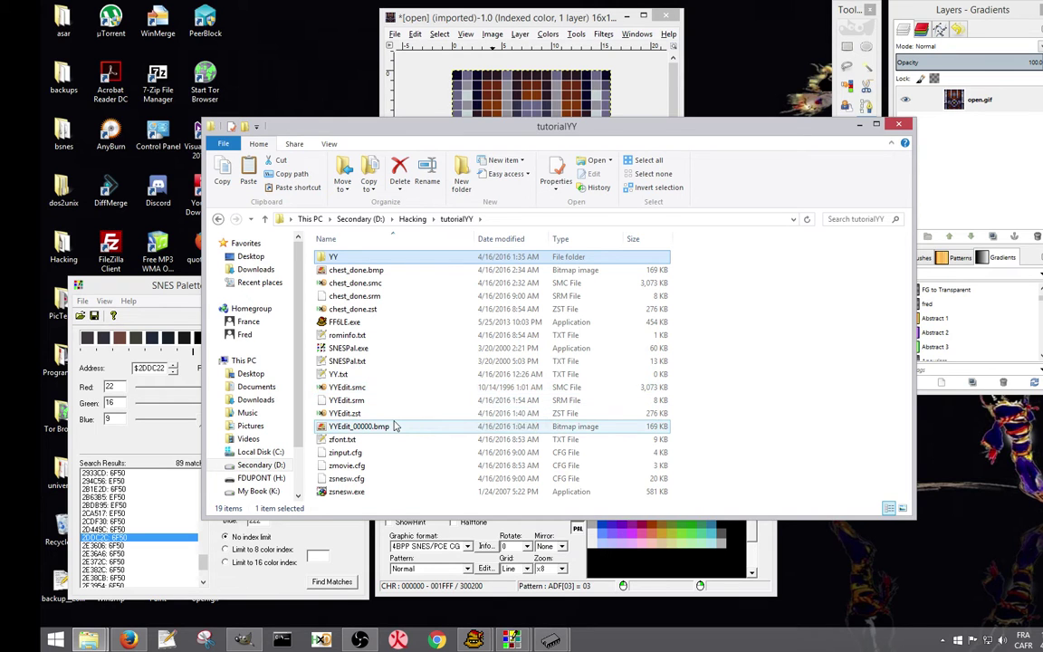
{"action": "double_click", "coordinate": [394, 425]}
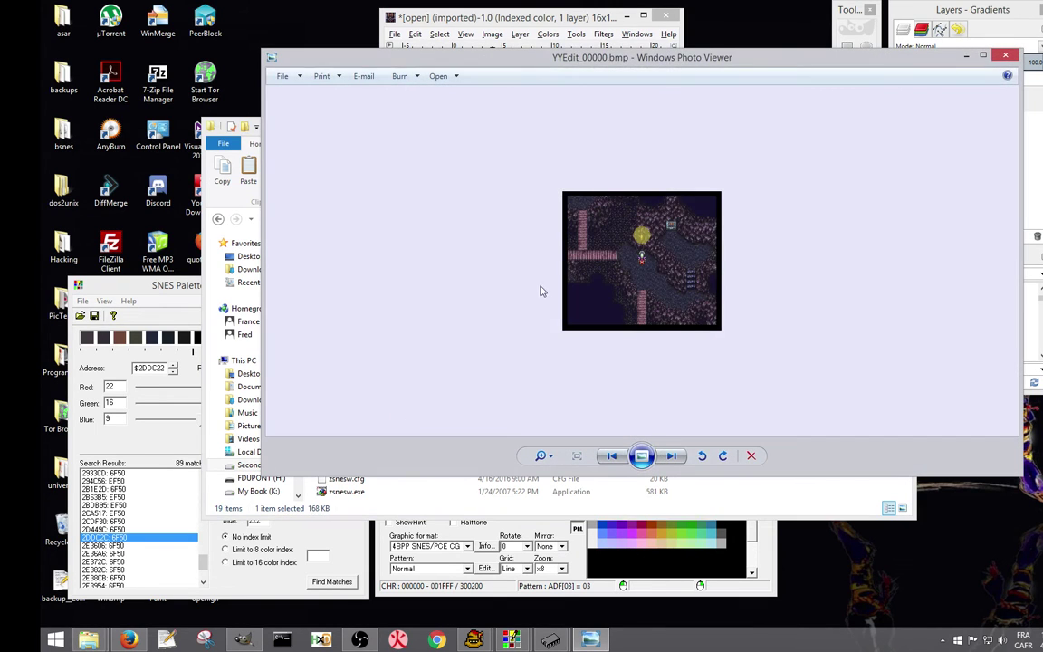
{"action": "left_click_drag", "start_coordinate": [540, 103], "coordinate": [534, 120]}
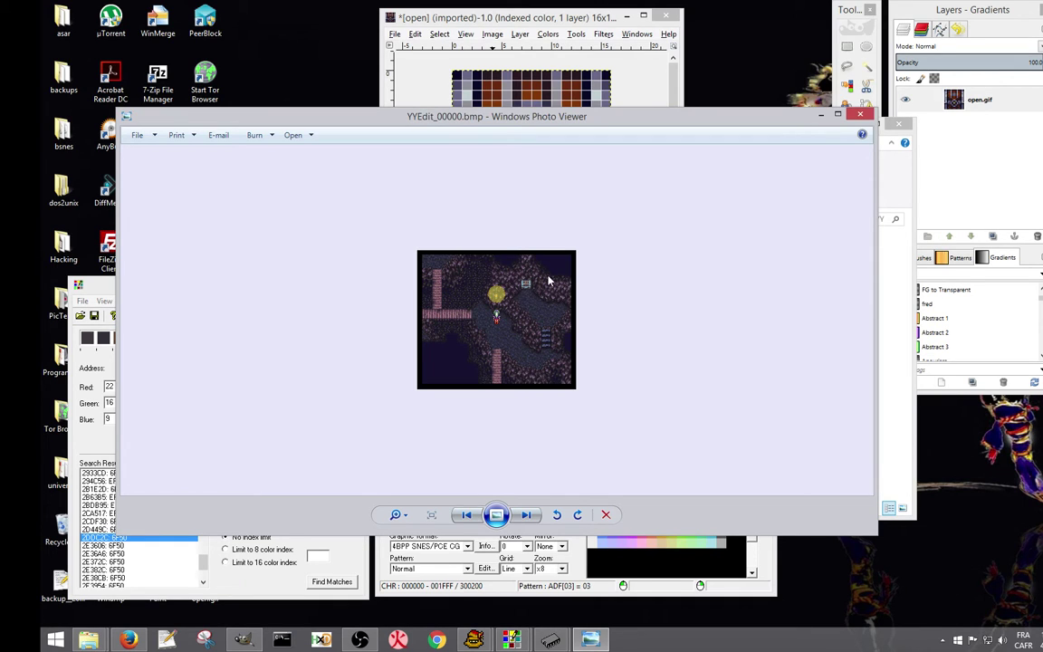
{"action": "key", "text": "alt+F4"}
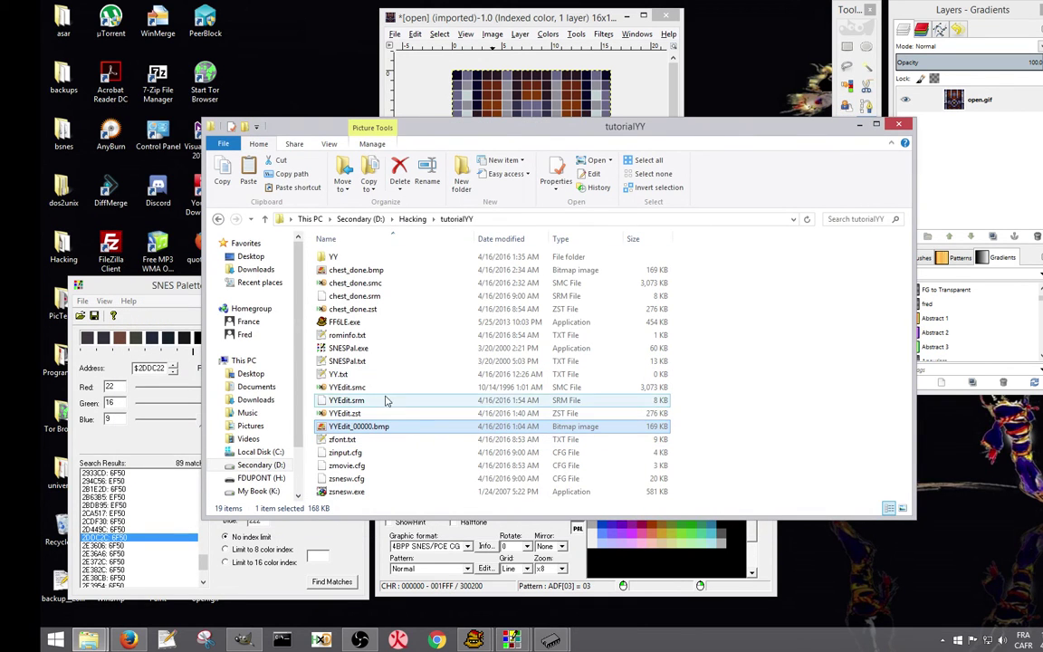
Close Explorer, load YY-CHR's palette from YYEdit.zst, and scroll through the palette rows.
{"action": "left_click", "coordinate": [353, 413]}
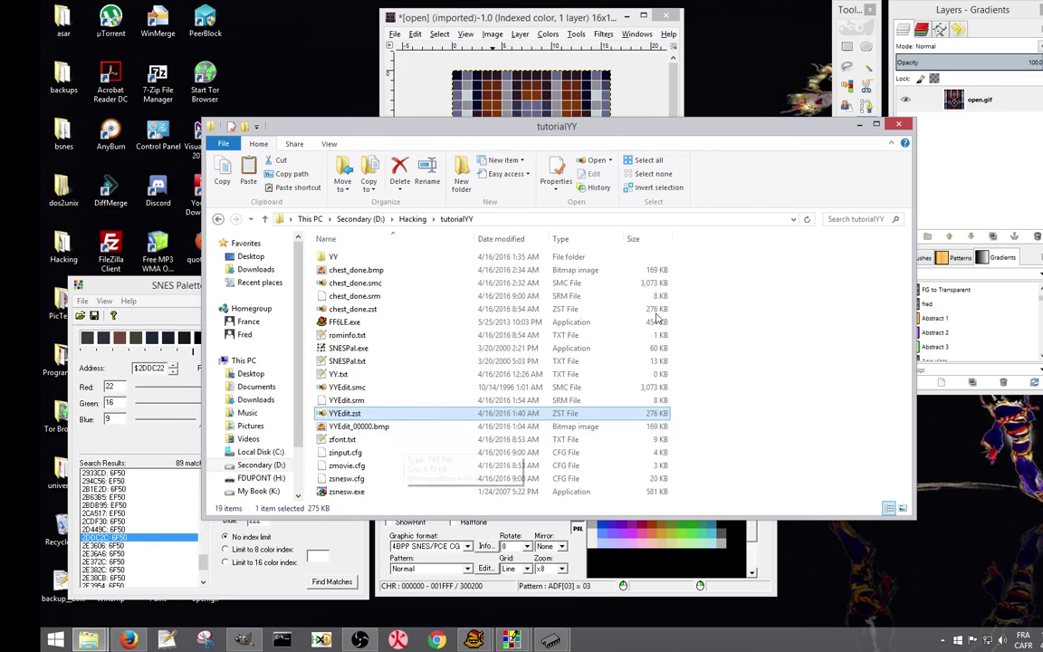
{"action": "key", "text": "alt+F4"}
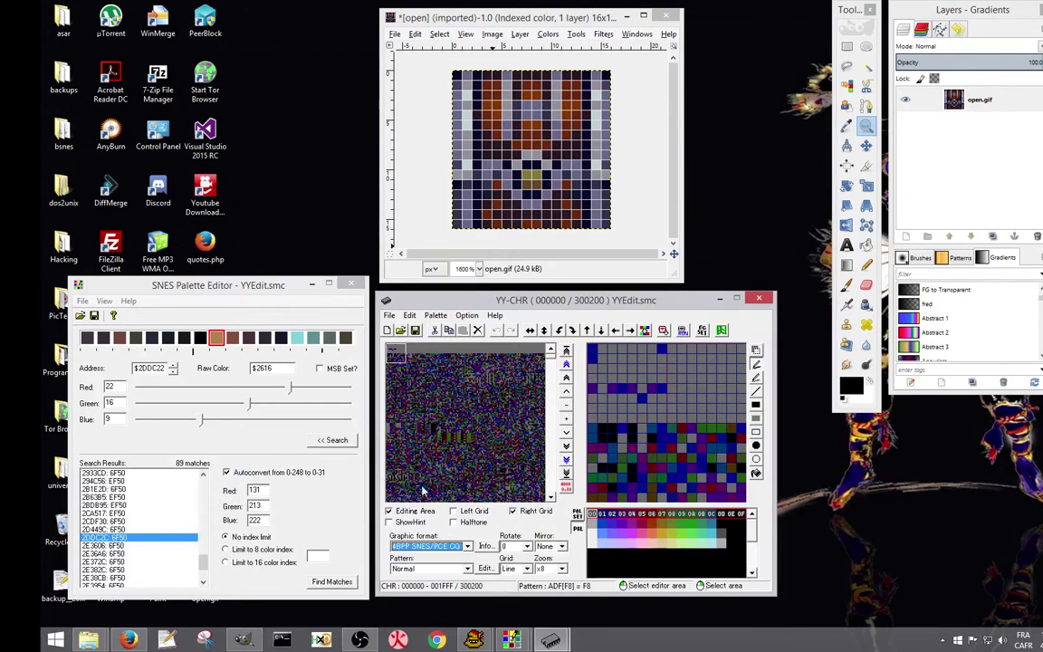
{"action": "left_click", "coordinate": [436, 315]}
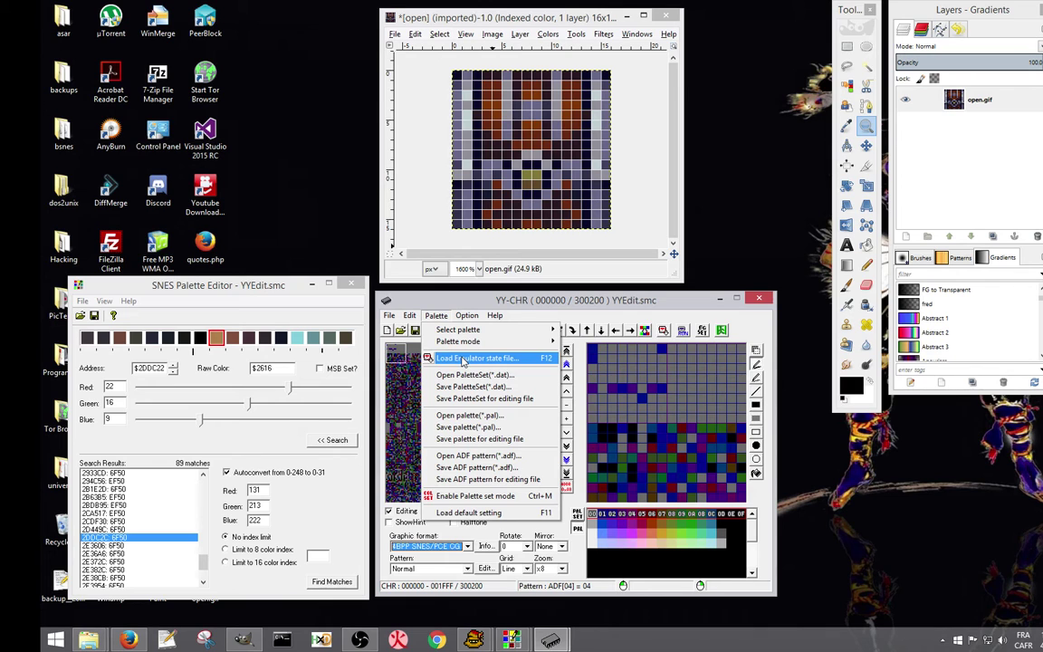
{"action": "key", "text": "Escape"}
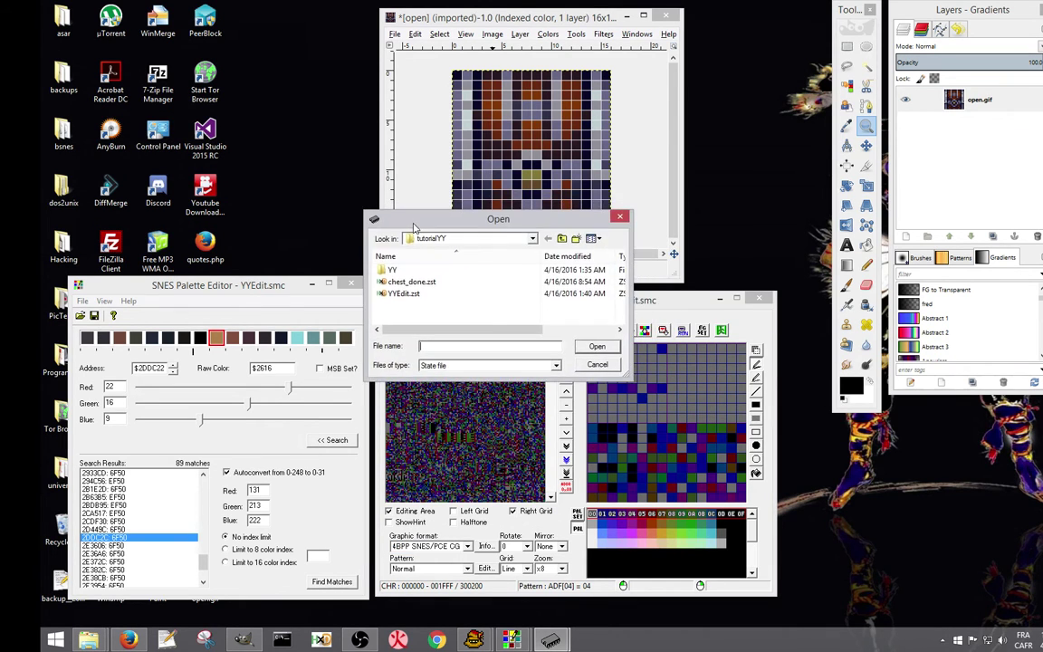
{"action": "double_click", "coordinate": [420, 295]}
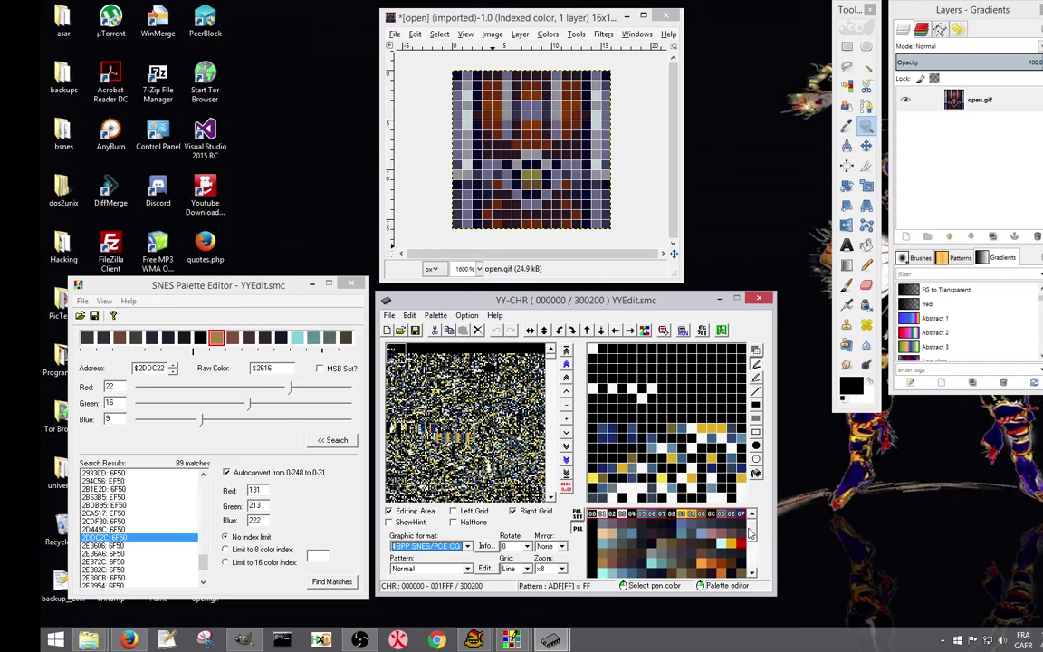
{"action": "scroll", "coordinate": [738, 541], "scroll_direction": "down", "scroll_amount": 3}
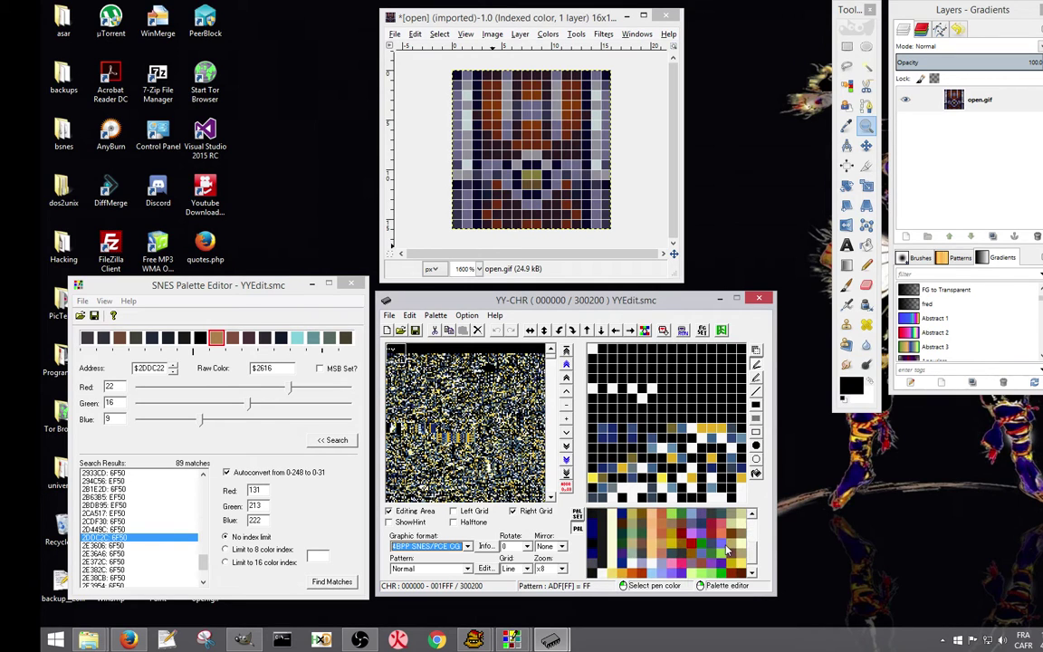
{"action": "left_click", "coordinate": [751, 535]}
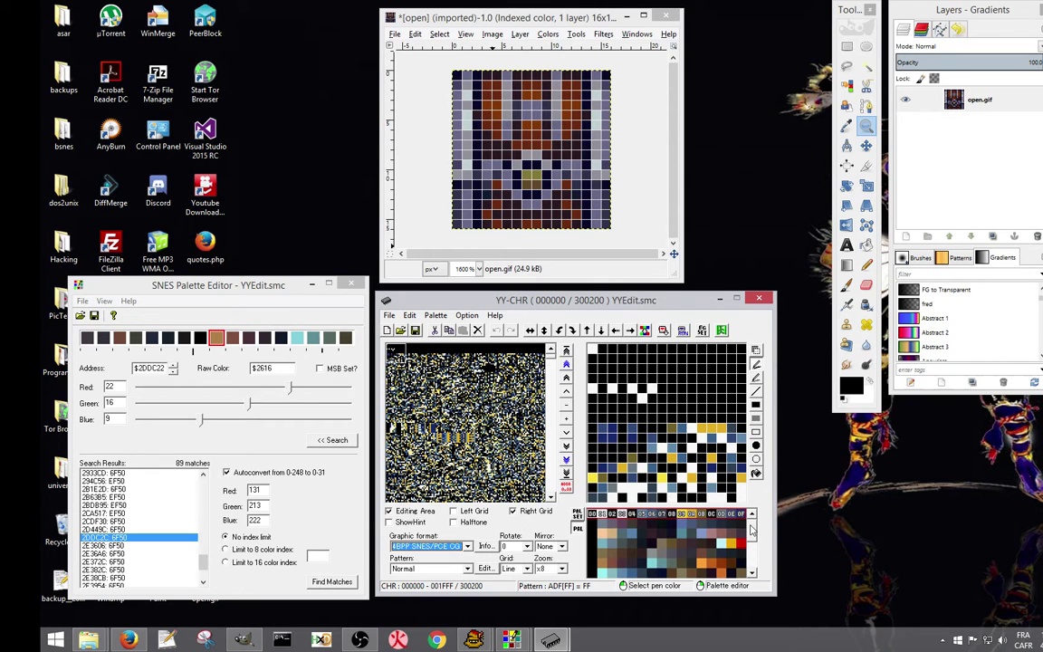
{"action": "left_click", "coordinate": [750, 533]}
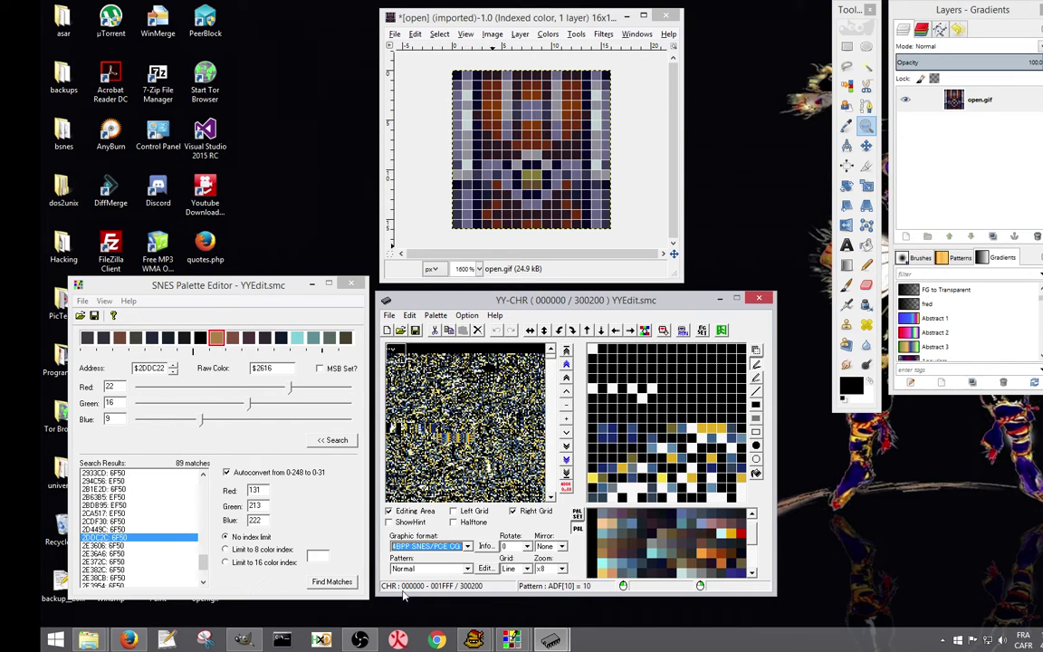
Recolour YY-CHR's tiles with palette row 50–5F, reposition its window, and minimize the level editor.
{"action": "mouse_move", "coordinate": [486, 640]}
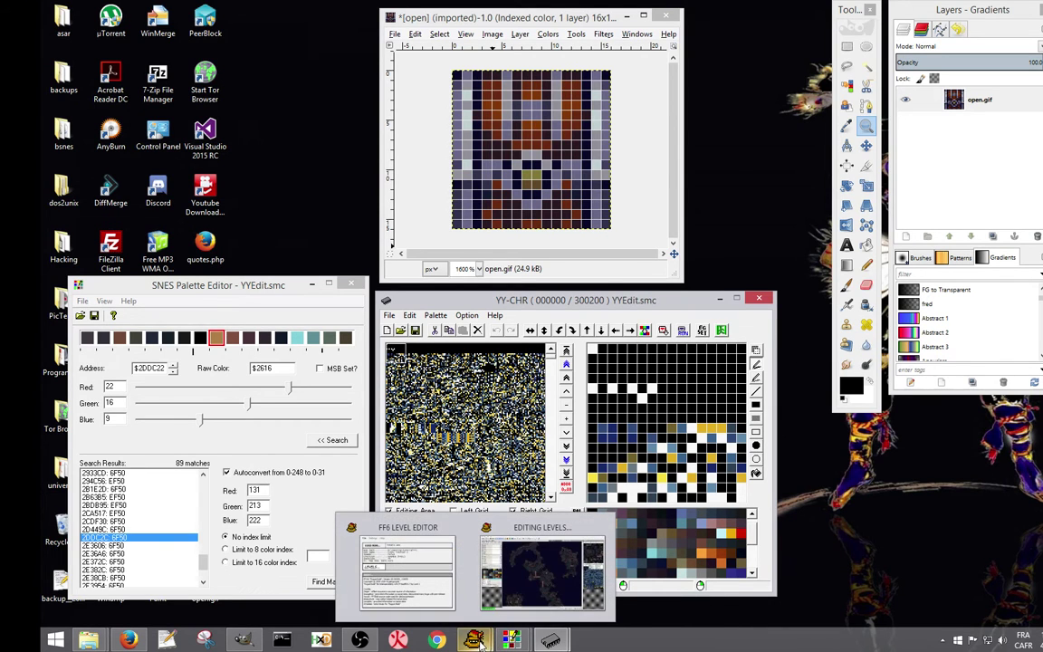
{"action": "left_click", "coordinate": [504, 586]}
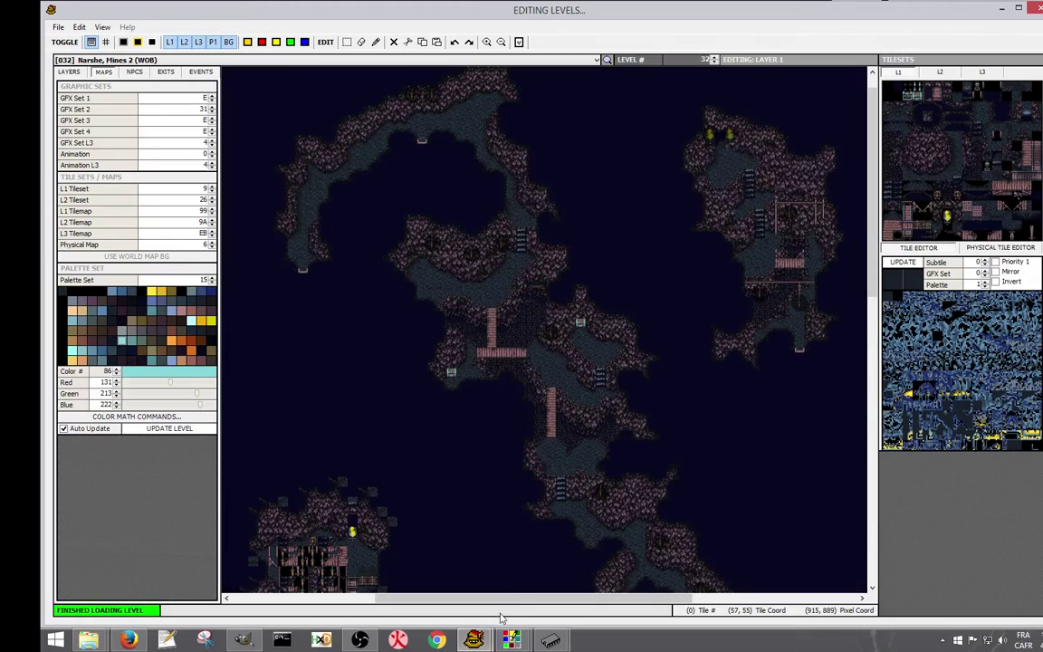
{"action": "mouse_move", "coordinate": [550, 640]}
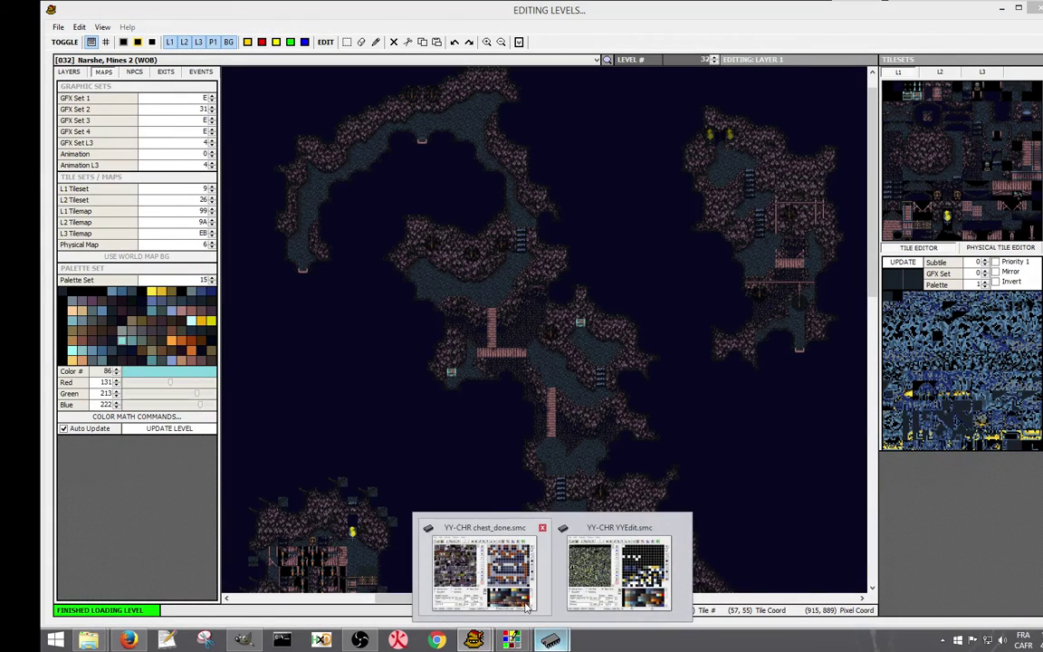
{"action": "left_click", "coordinate": [617, 568]}
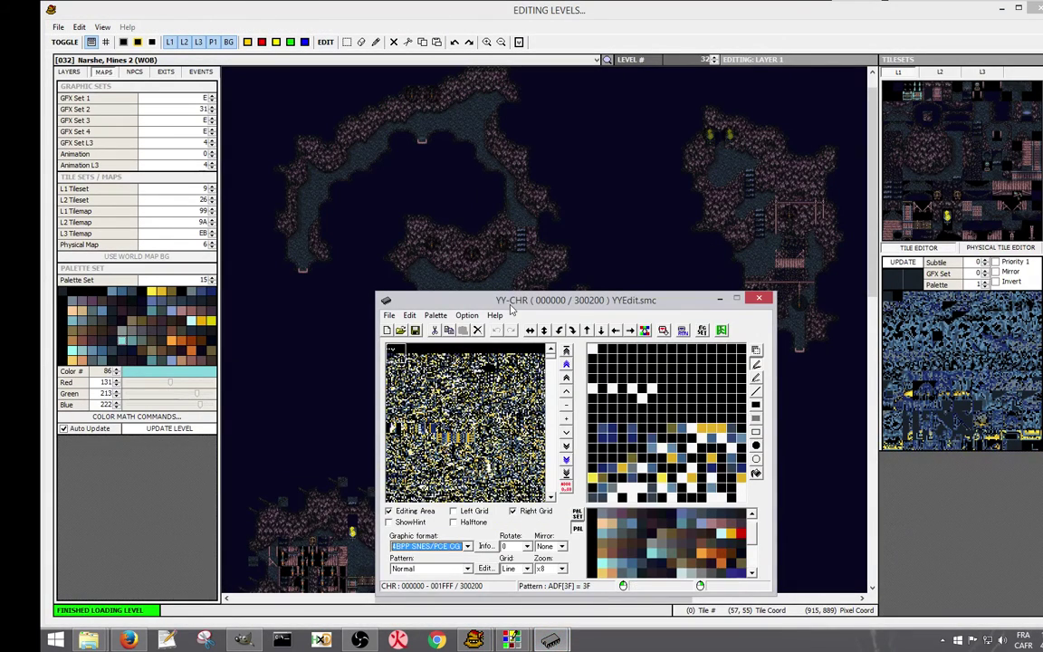
{"action": "left_click_drag", "start_coordinate": [514, 308], "coordinate": [360, 135]}
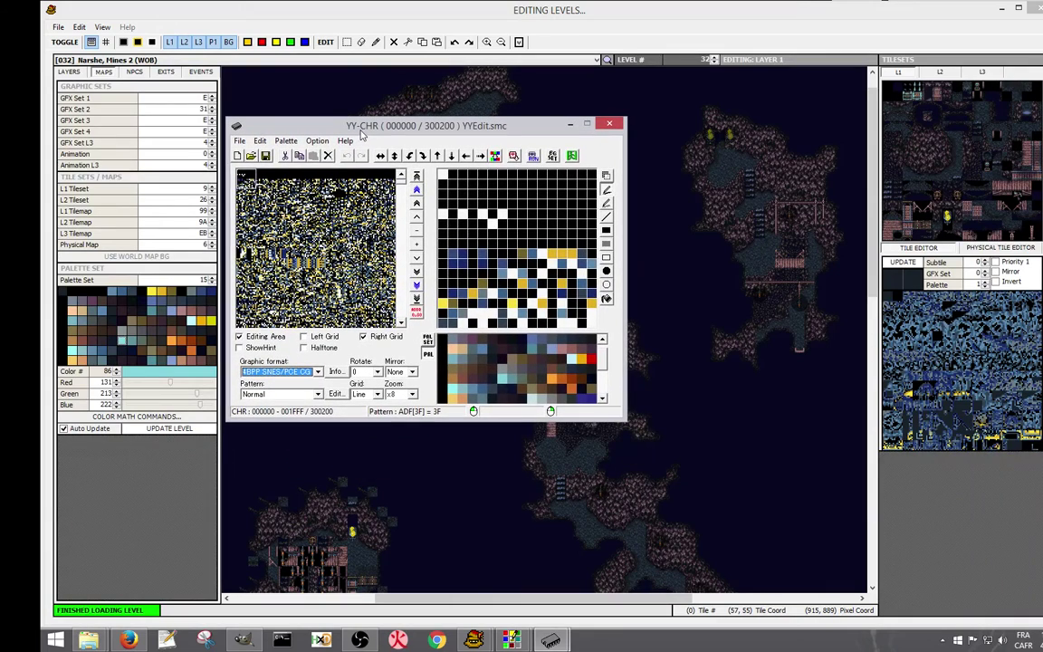
{"action": "left_click", "coordinate": [442, 384]}
{"action": "left_click", "coordinate": [440, 379]}
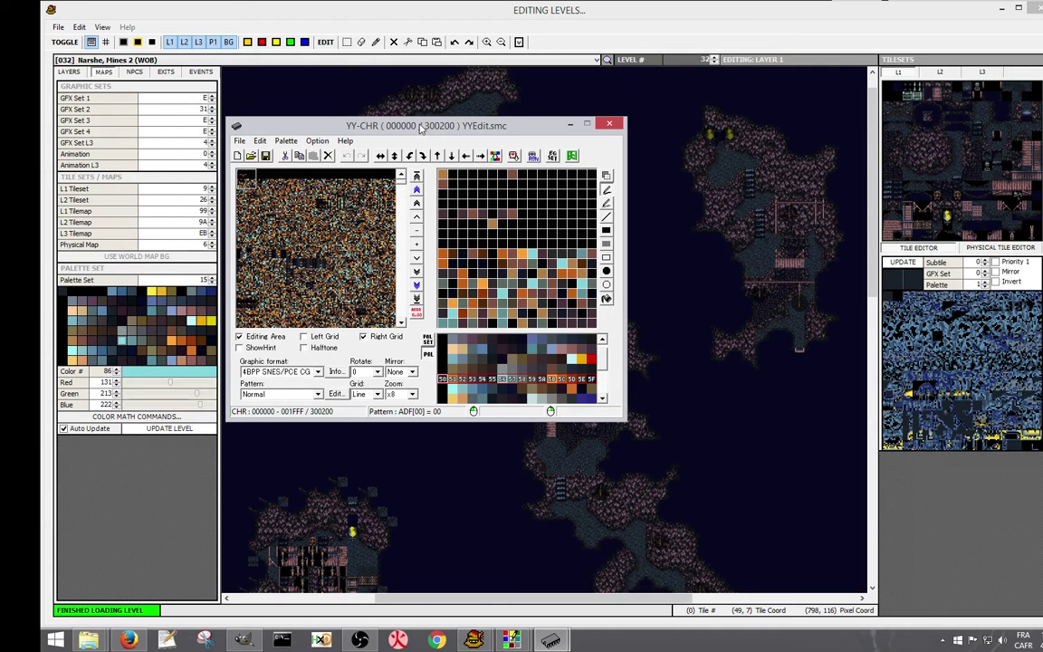
{"action": "left_click_drag", "start_coordinate": [420, 127], "coordinate": [469, 188]}
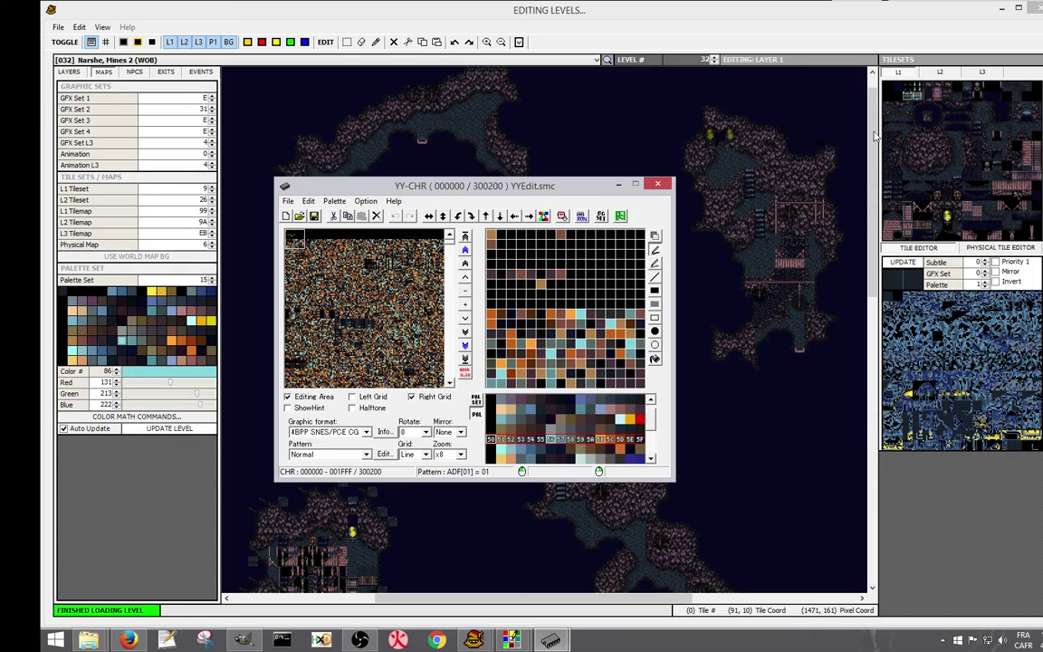
{"action": "left_click", "coordinate": [1000, 11]}
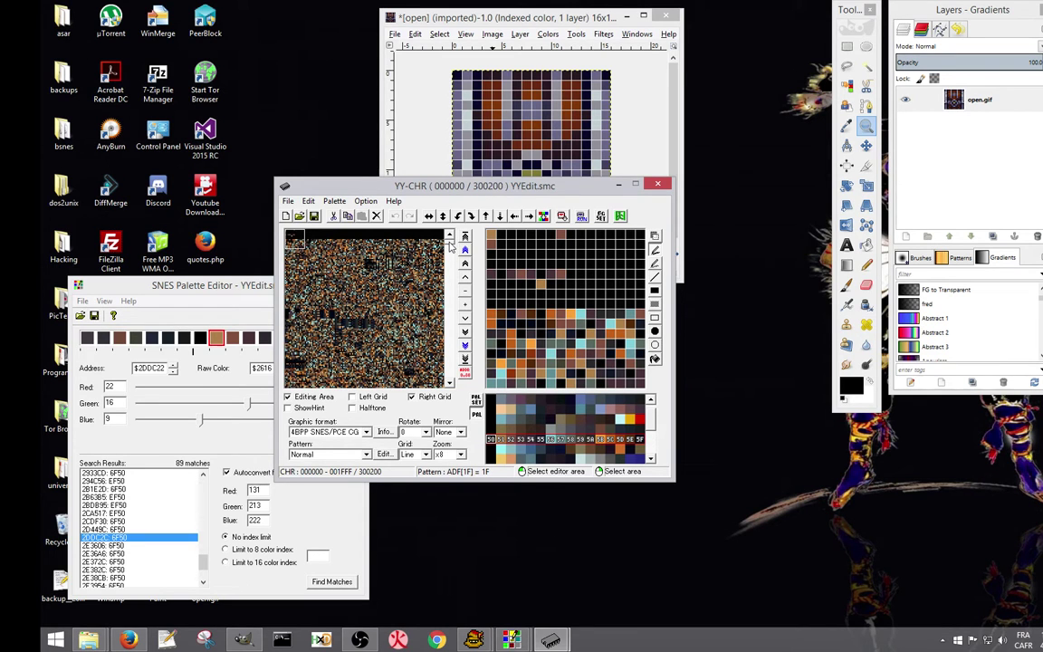
Scroll YY-CHR's graphics to offset 1FE000, then restore the Narshe Mines level editor.
{"action": "left_click_drag", "start_coordinate": [450, 233], "coordinate": [457, 335]}
{"action": "scroll", "coordinate": [442, 308], "scroll_direction": "up", "scroll_amount": 3}
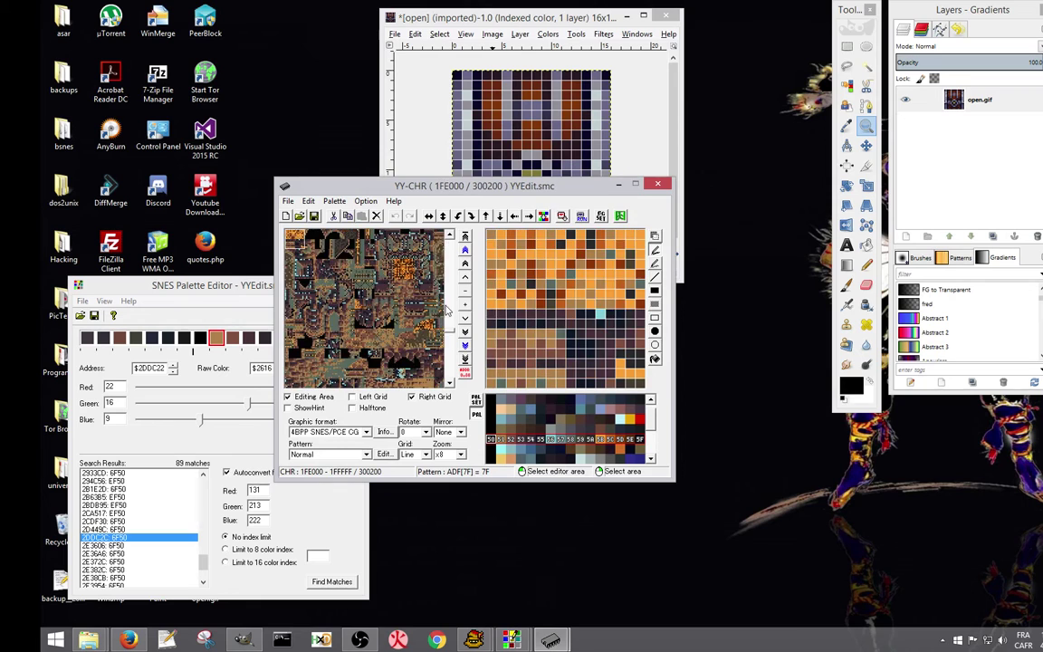
{"action": "scroll", "coordinate": [446, 351], "scroll_direction": "down", "scroll_amount": 1}
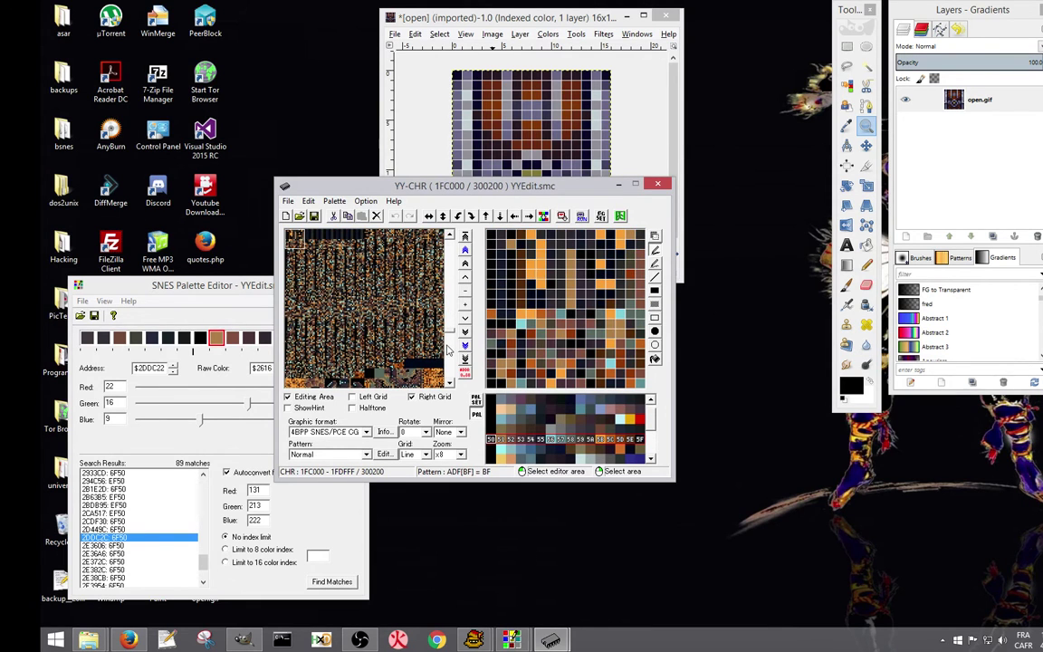
{"action": "scroll", "coordinate": [447, 352], "scroll_direction": "down", "scroll_amount": 1}
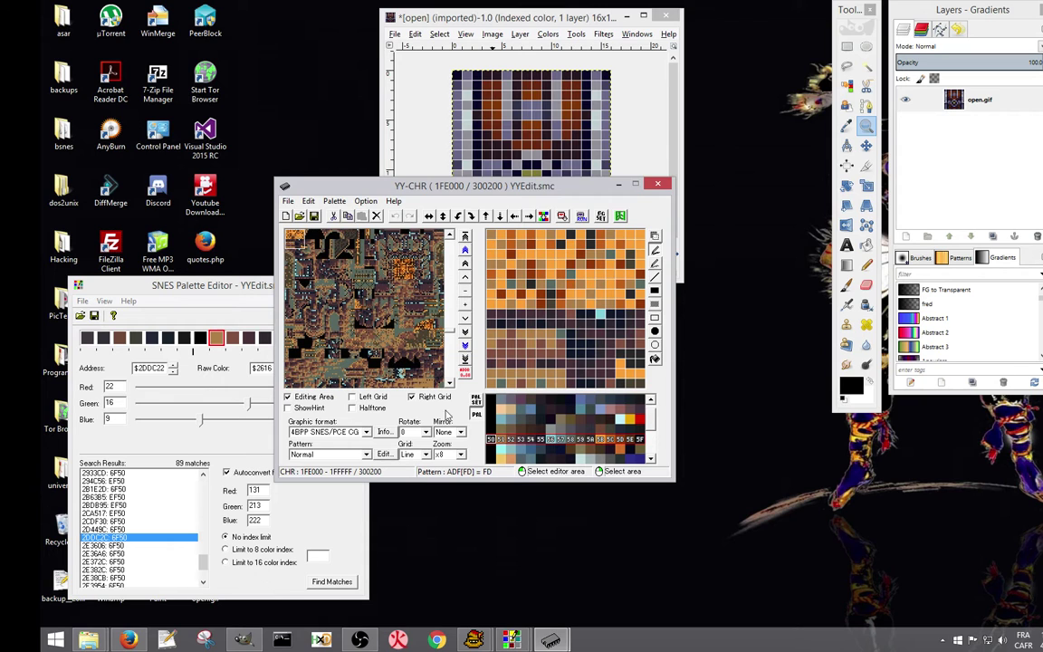
{"action": "left_click", "coordinate": [474, 640]}
{"action": "left_click", "coordinate": [510, 571]}
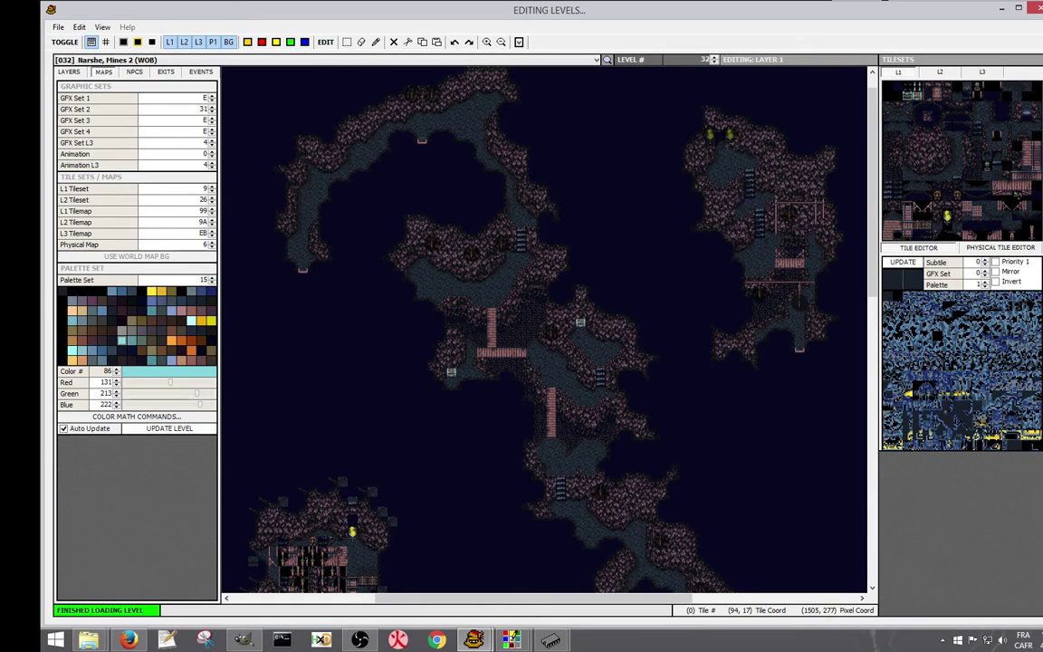
Compare the L3, L2 and L1 tilesets in FF3usME, then minimize the level editor.
{"action": "left_click", "coordinate": [980, 72]}
{"action": "left_click", "coordinate": [939, 73]}
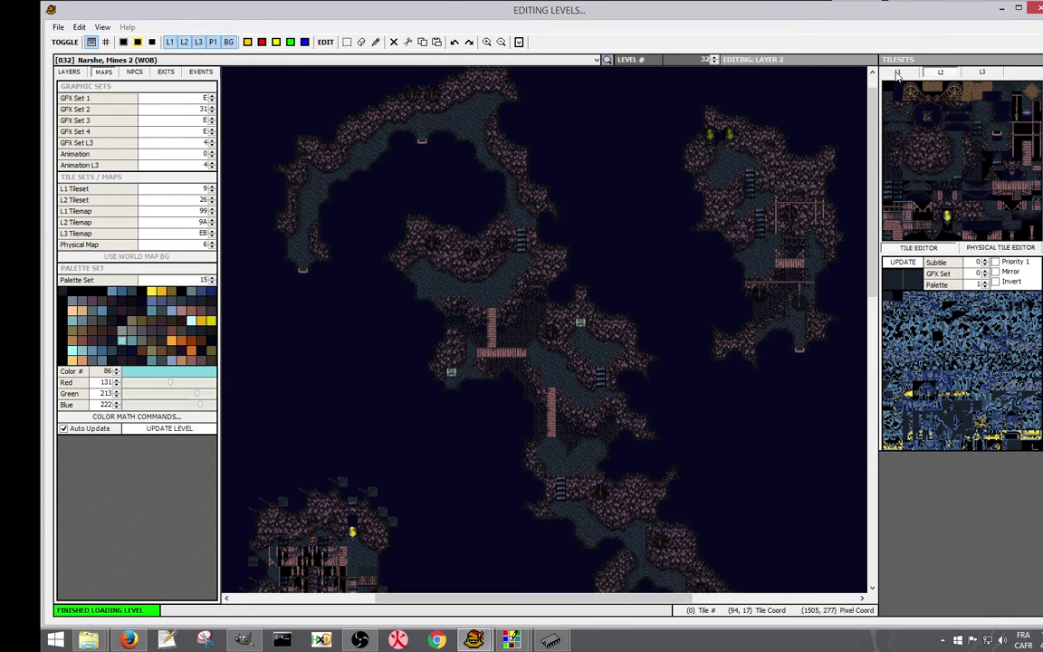
{"action": "left_click", "coordinate": [911, 74]}
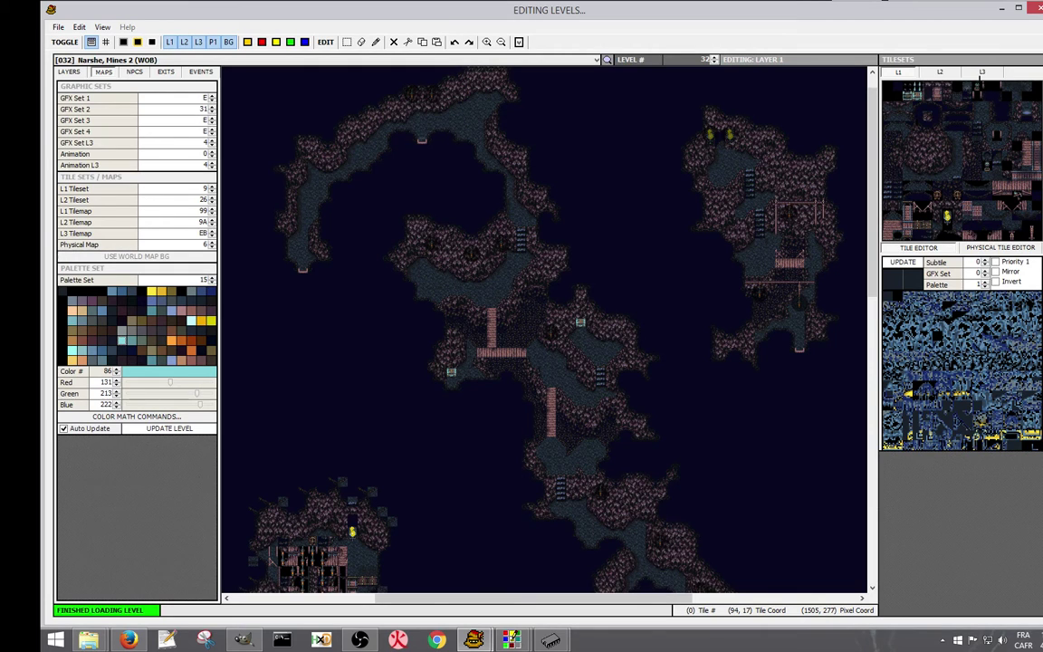
{"action": "left_click", "coordinate": [1002, 9]}
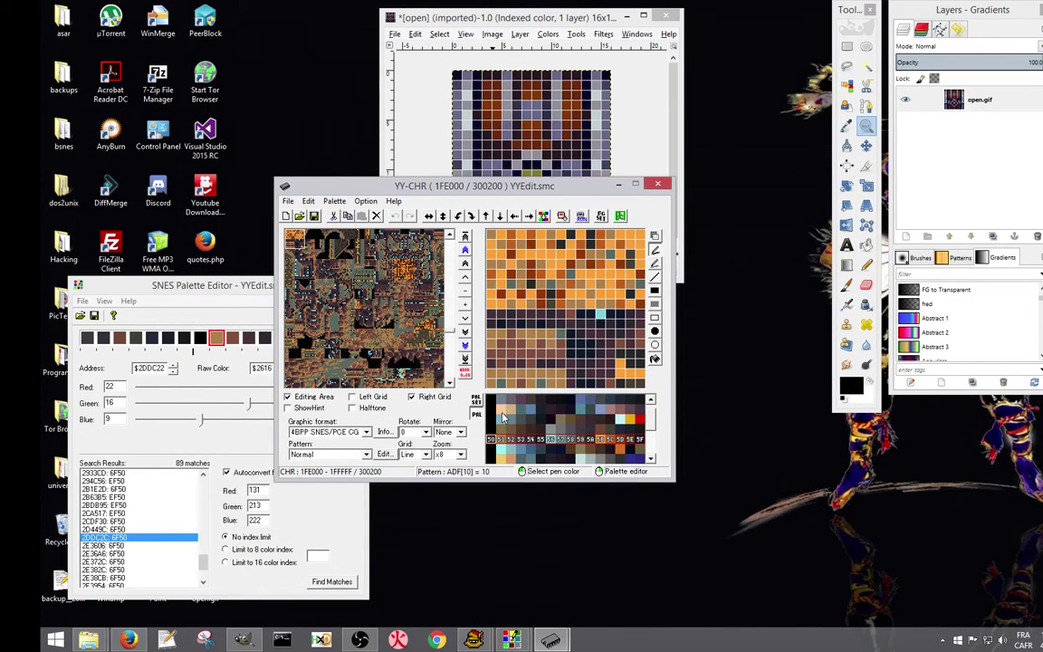
Page YY-CHR's graphics view from offset 200000 forward to 20E000.
{"action": "scroll", "coordinate": [507, 419], "scroll_direction": "up", "scroll_amount": 3}
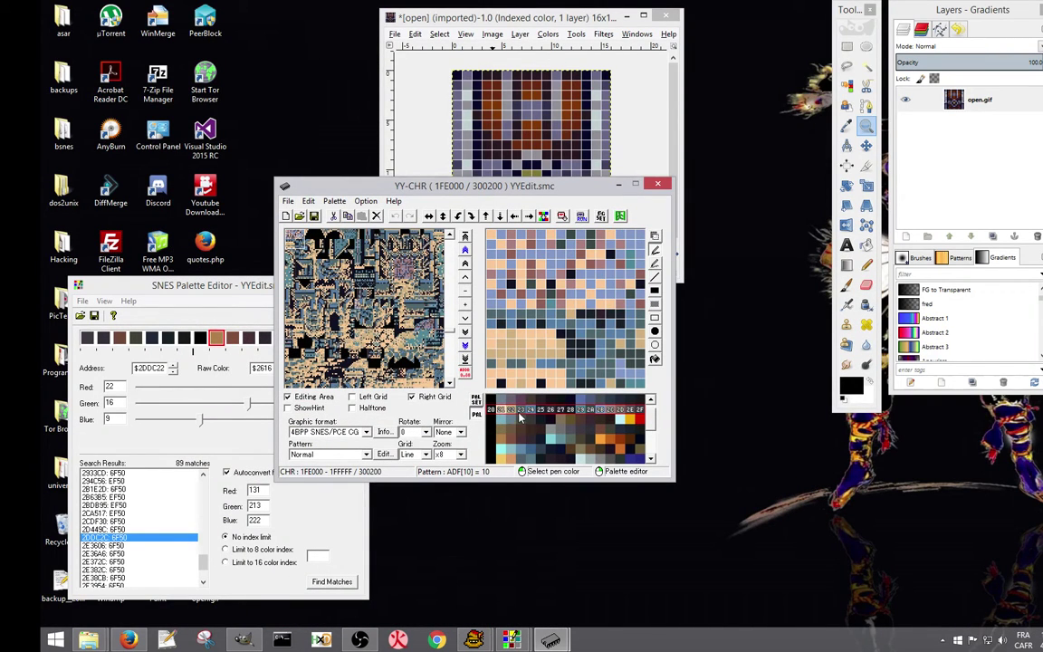
{"action": "scroll", "coordinate": [514, 423], "scroll_direction": "down", "scroll_amount": 1}
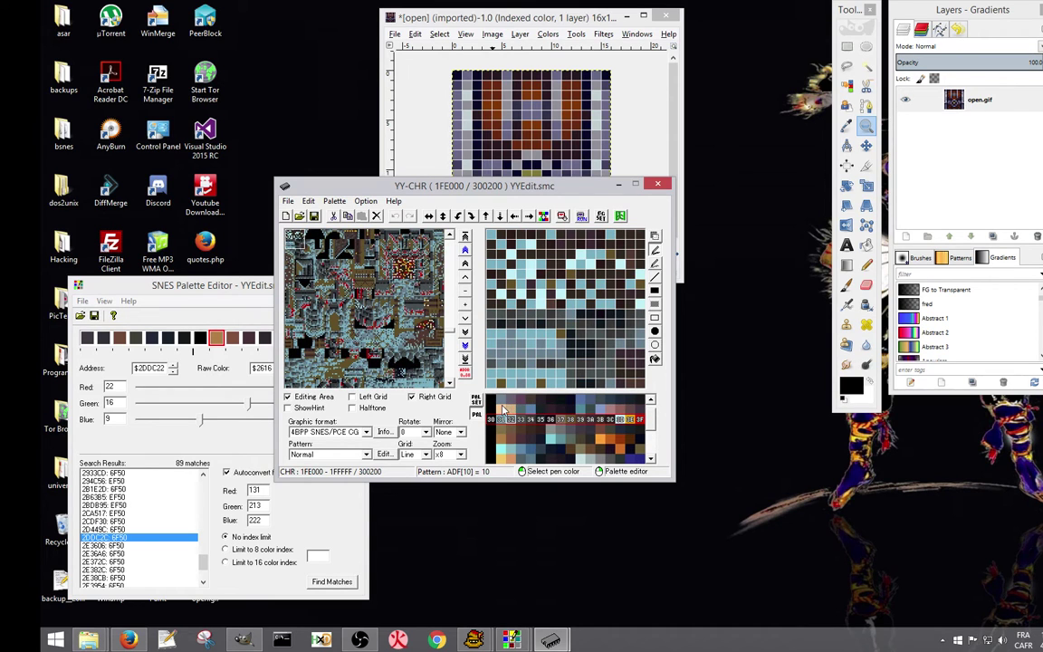
{"action": "scroll", "coordinate": [512, 413], "scroll_direction": "up", "scroll_amount": 1}
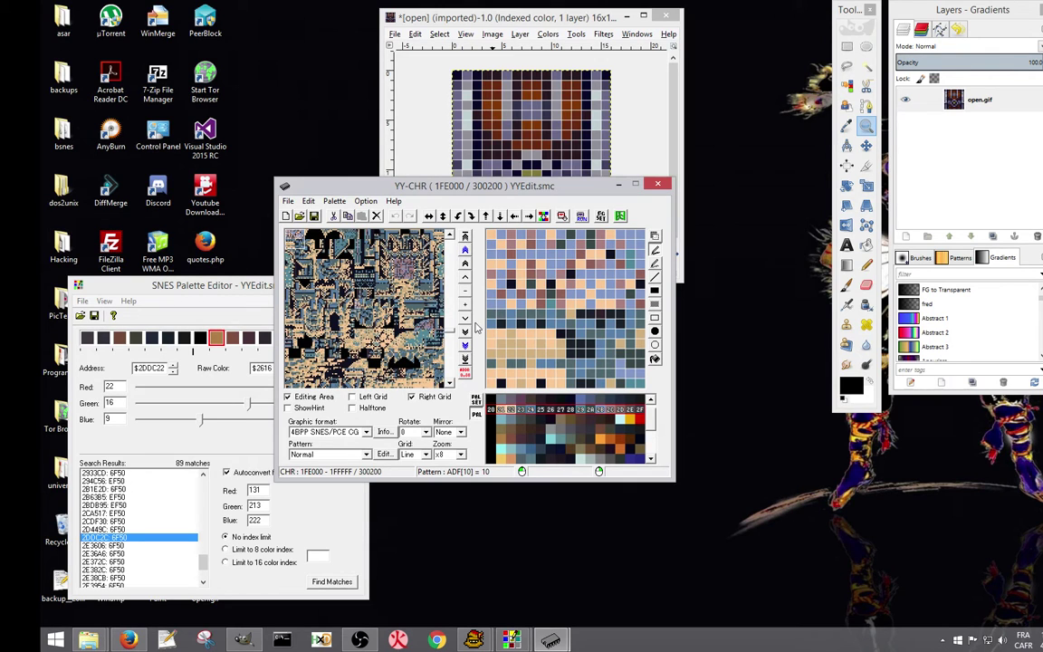
{"action": "left_click", "coordinate": [465, 346]}
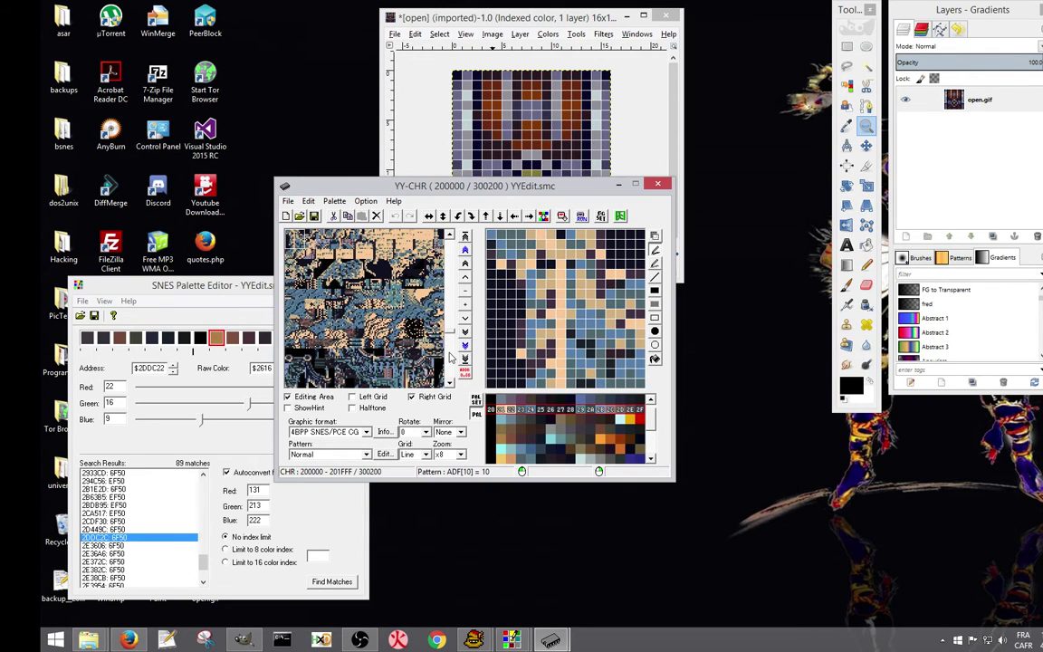
{"action": "left_click", "coordinate": [450, 357]}
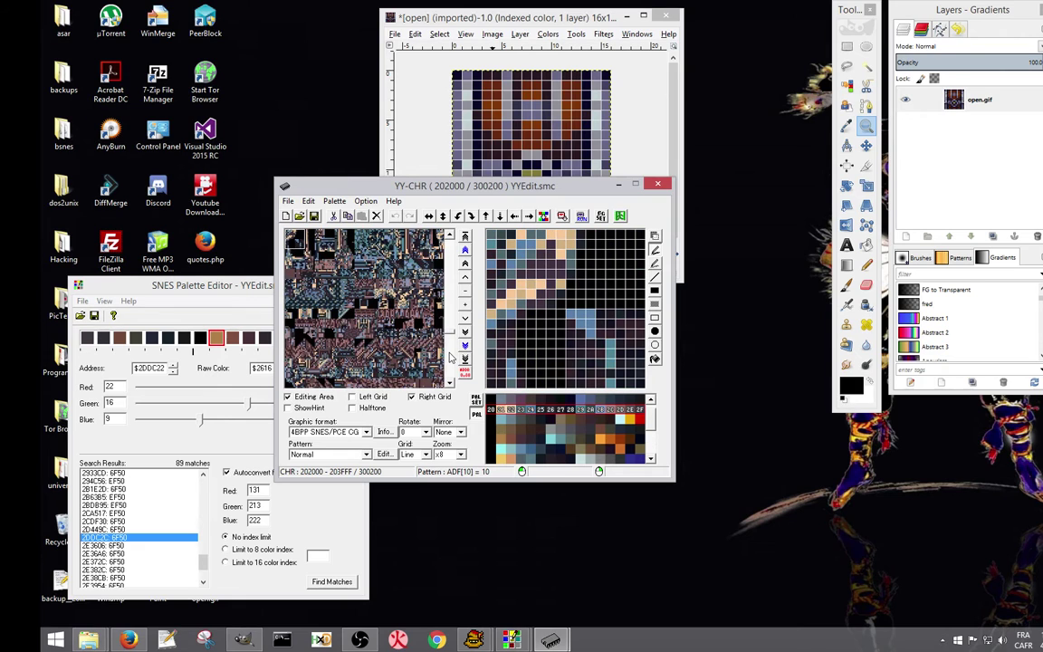
{"action": "left_click", "coordinate": [450, 357]}
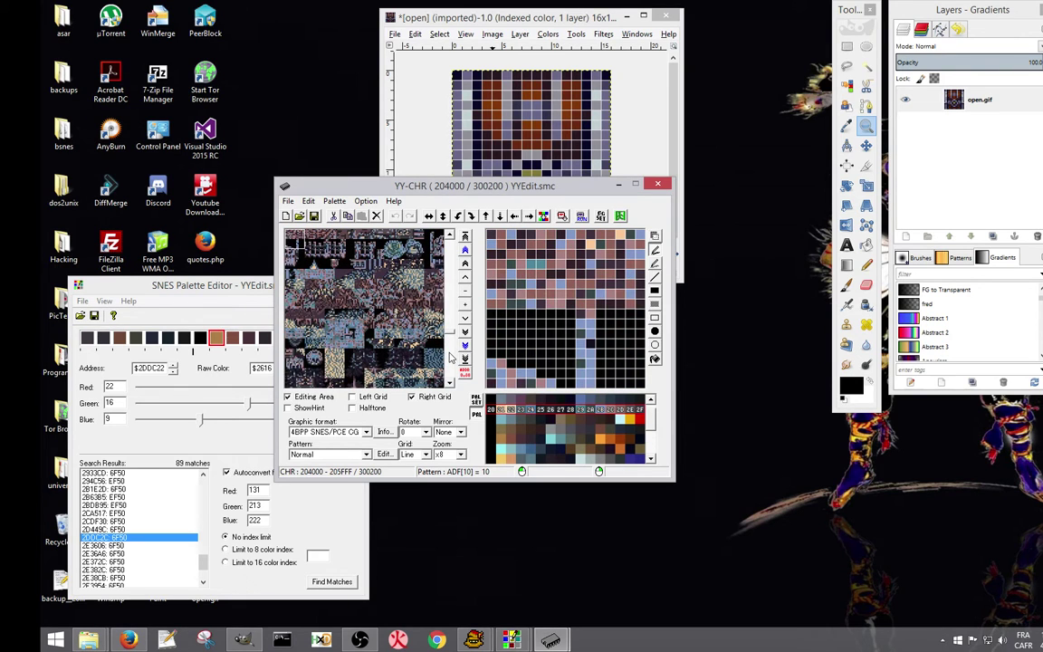
{"action": "left_click", "coordinate": [450, 357]}
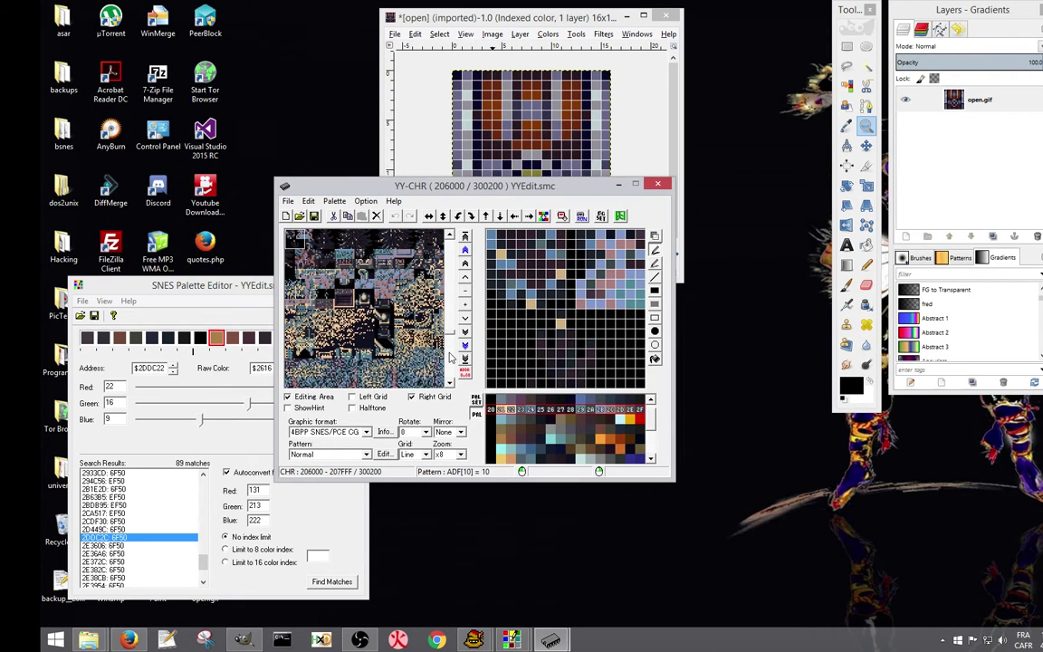
{"action": "left_click", "coordinate": [450, 357]}
{"action": "left_click", "coordinate": [450, 358]}
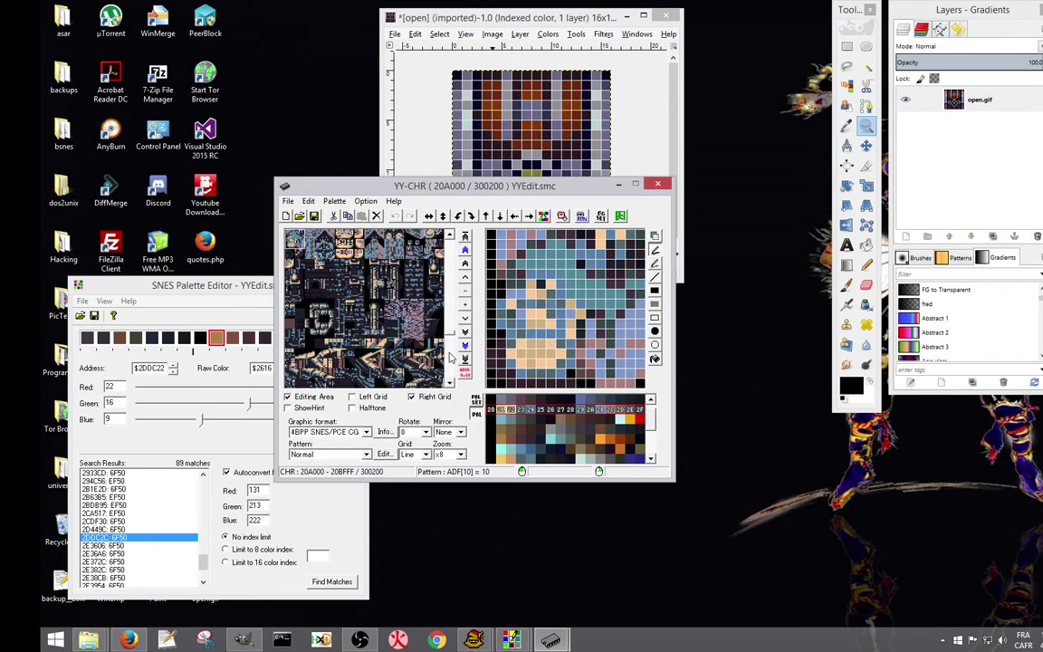
{"action": "left_click", "coordinate": [450, 358]}
{"action": "left_click", "coordinate": [450, 358]}
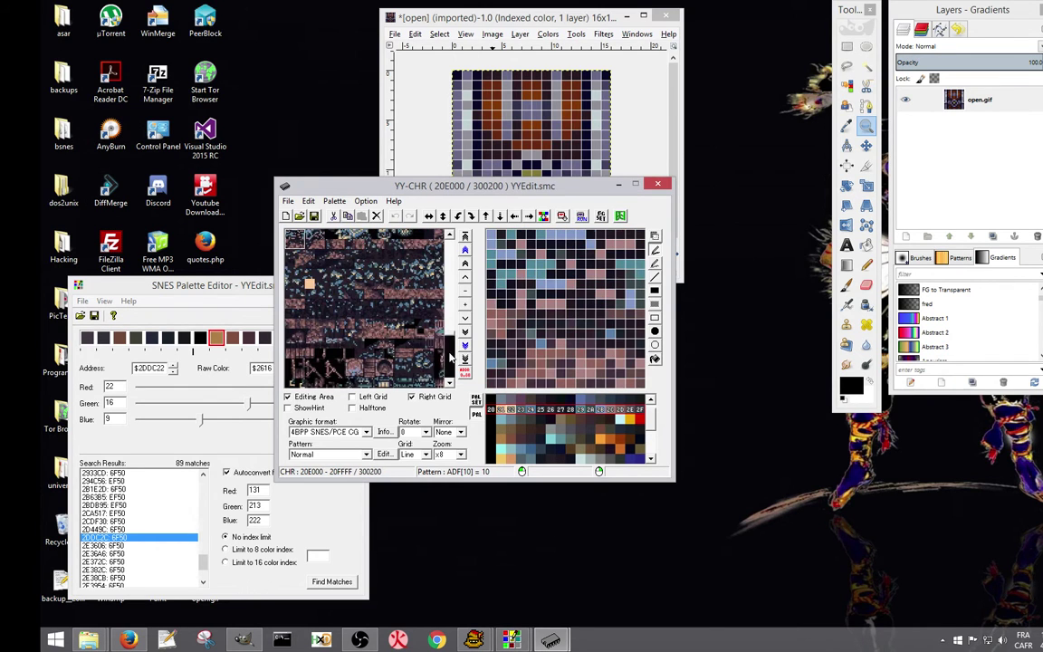
Colour the tiles with palette row 50–5F, step to offset 20E700, and open Graphic format.
{"action": "left_click", "coordinate": [499, 442]}
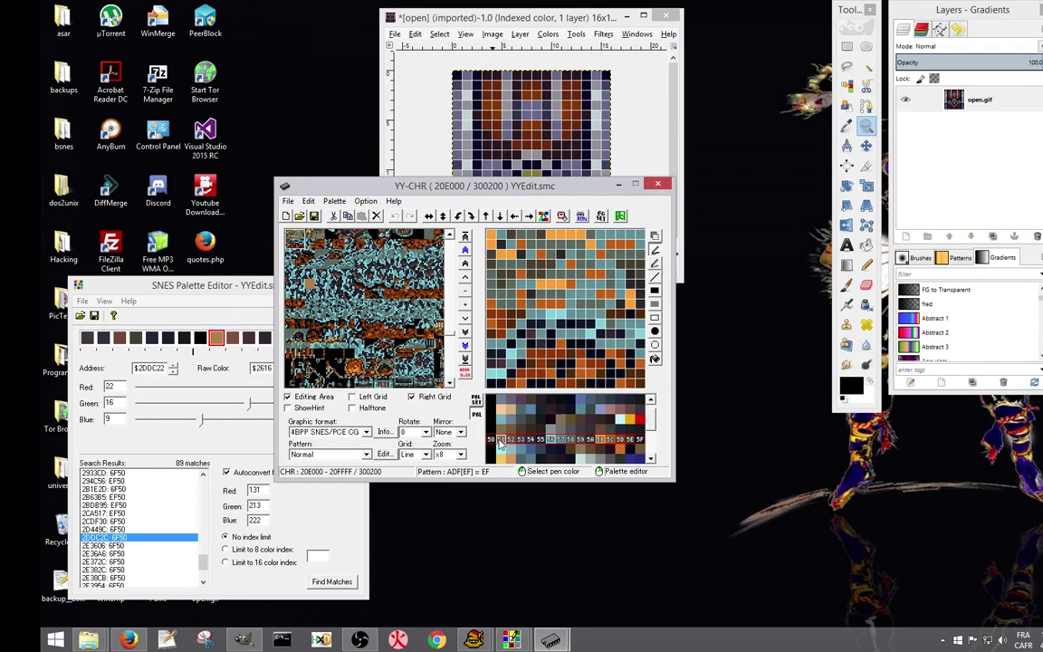
{"action": "left_click", "coordinate": [465, 320]}
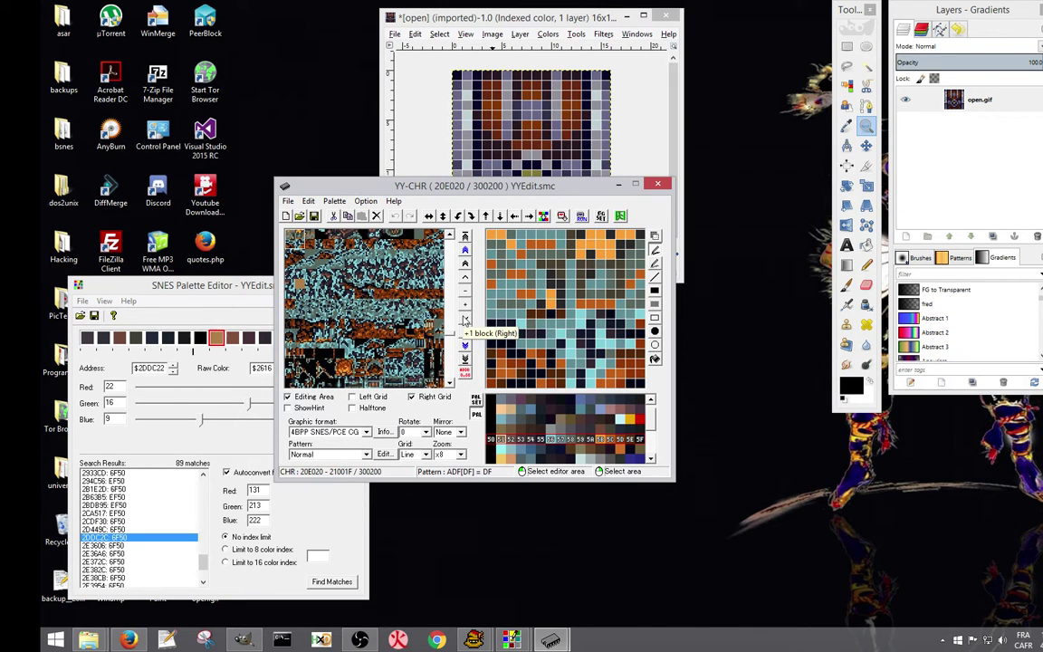
{"action": "left_click", "coordinate": [464, 320]}
{"action": "left_click", "coordinate": [464, 320]}
{"action": "left_click", "coordinate": [465, 320]}
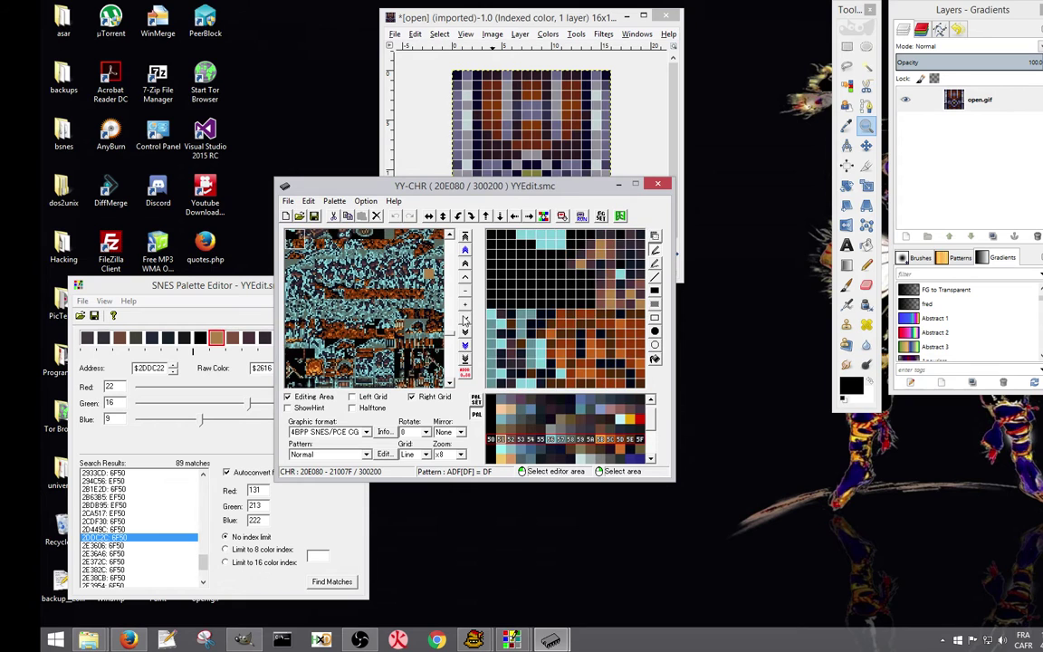
{"action": "left_click", "coordinate": [464, 320]}
{"action": "left_click", "coordinate": [464, 321]}
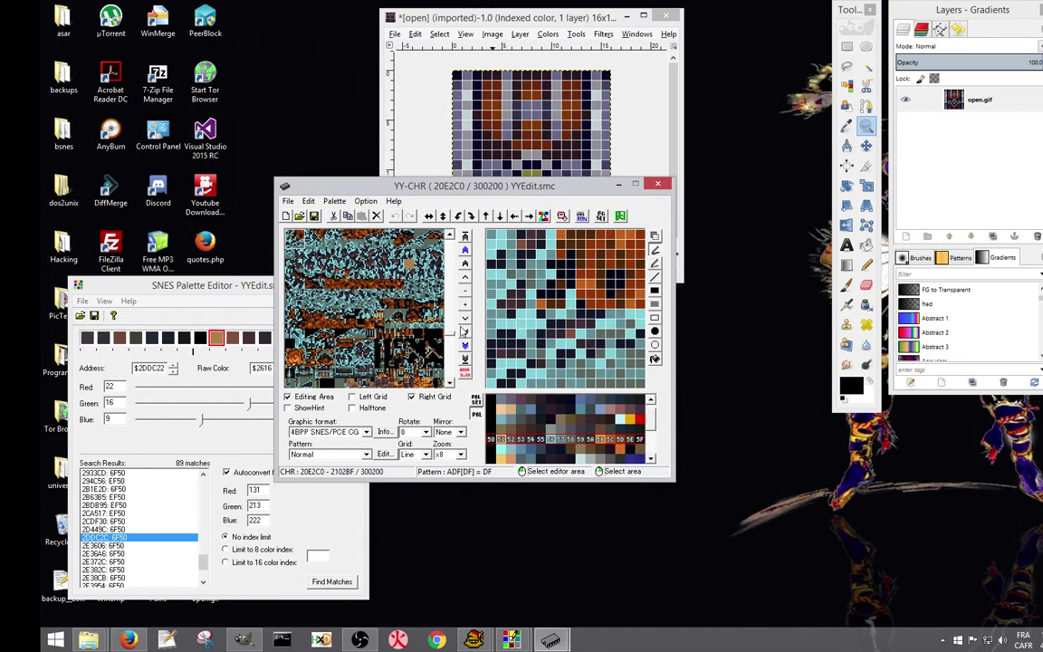
{"action": "left_click", "coordinate": [464, 334]}
{"action": "left_click", "coordinate": [464, 333]}
{"action": "left_click", "coordinate": [463, 333]}
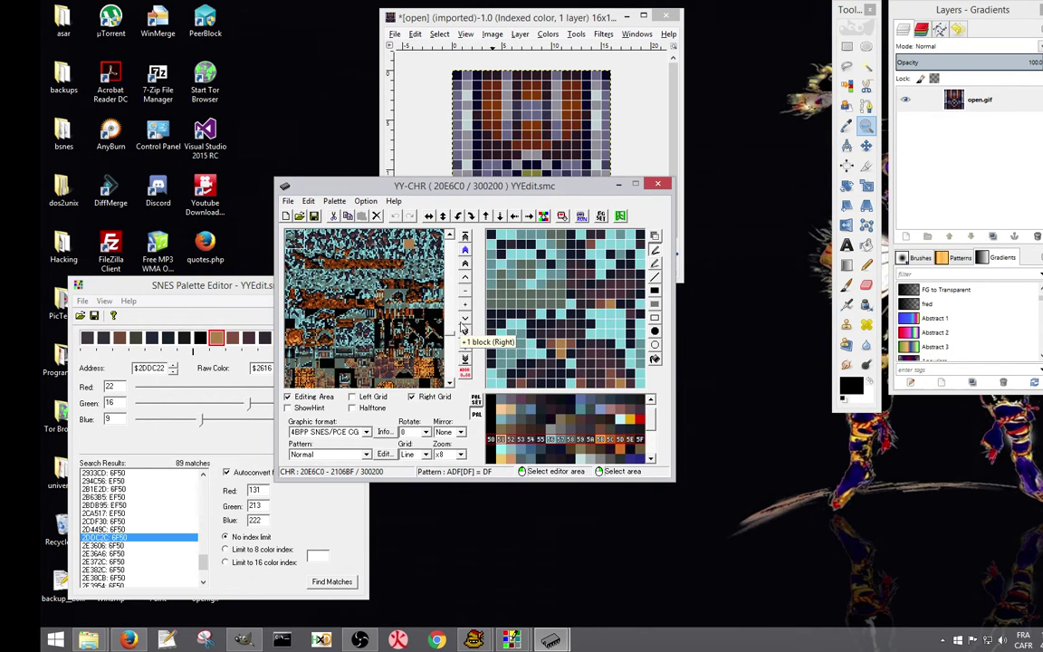
{"action": "left_click", "coordinate": [464, 321]}
{"action": "left_click", "coordinate": [465, 321]}
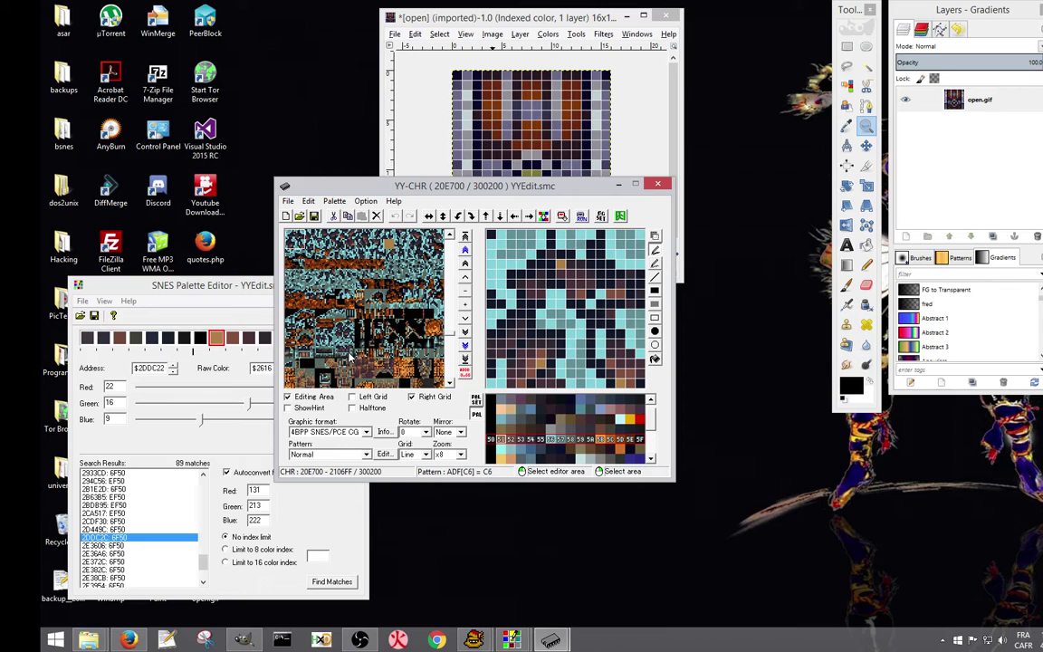
{"action": "left_click", "coordinate": [366, 432]}
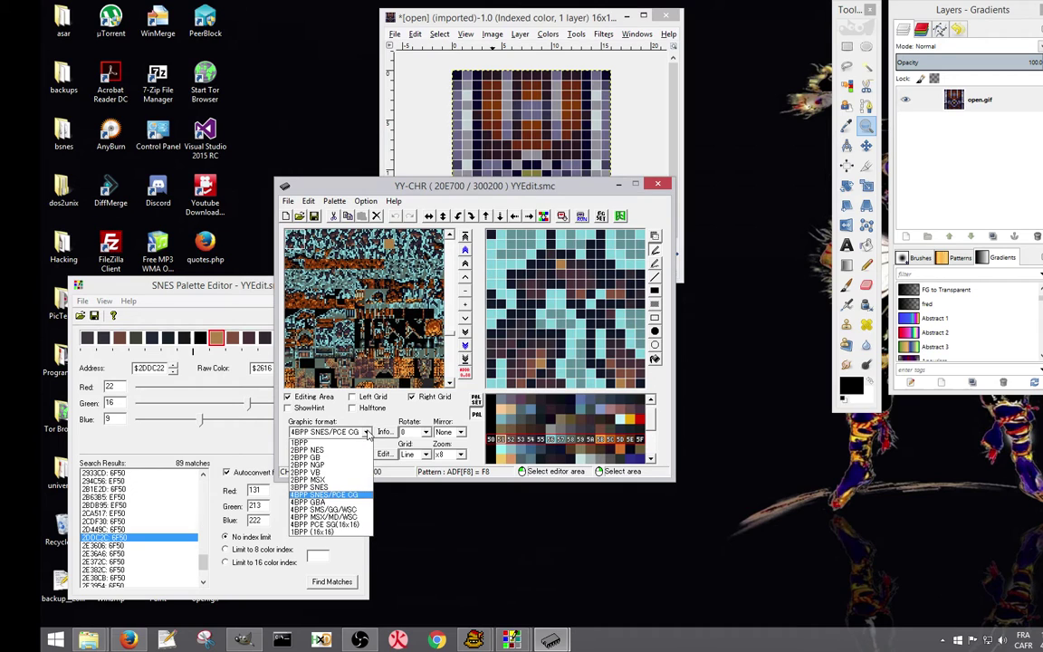
Try 3BPP SNES decoding, then return to 4BPP SNES/PCE CG.
{"action": "left_click", "coordinate": [332, 489]}
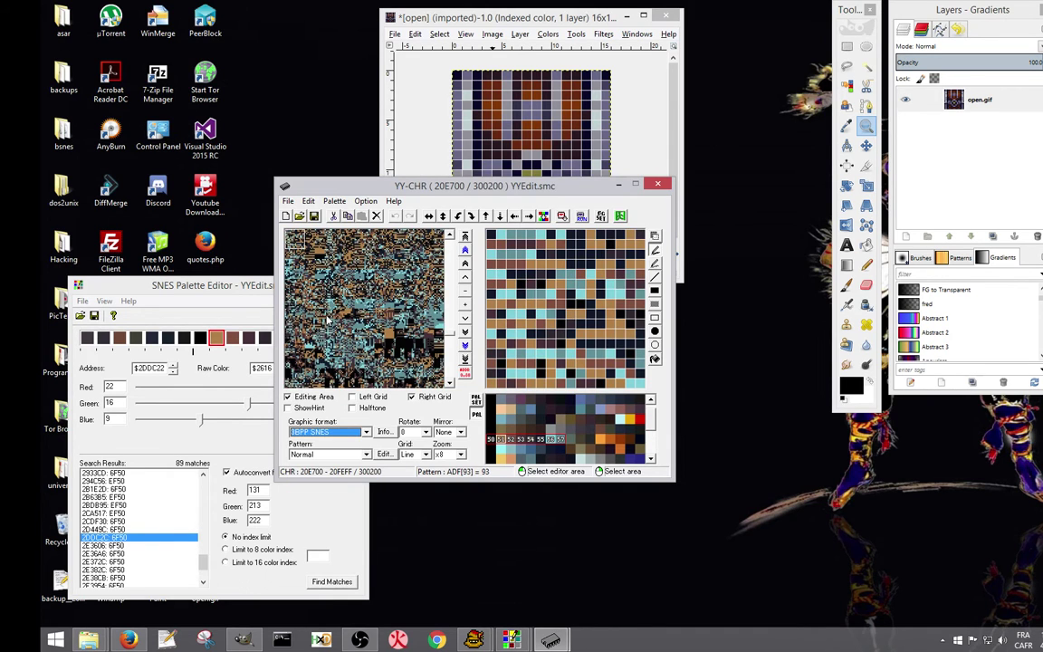
{"action": "left_click", "coordinate": [367, 433]}
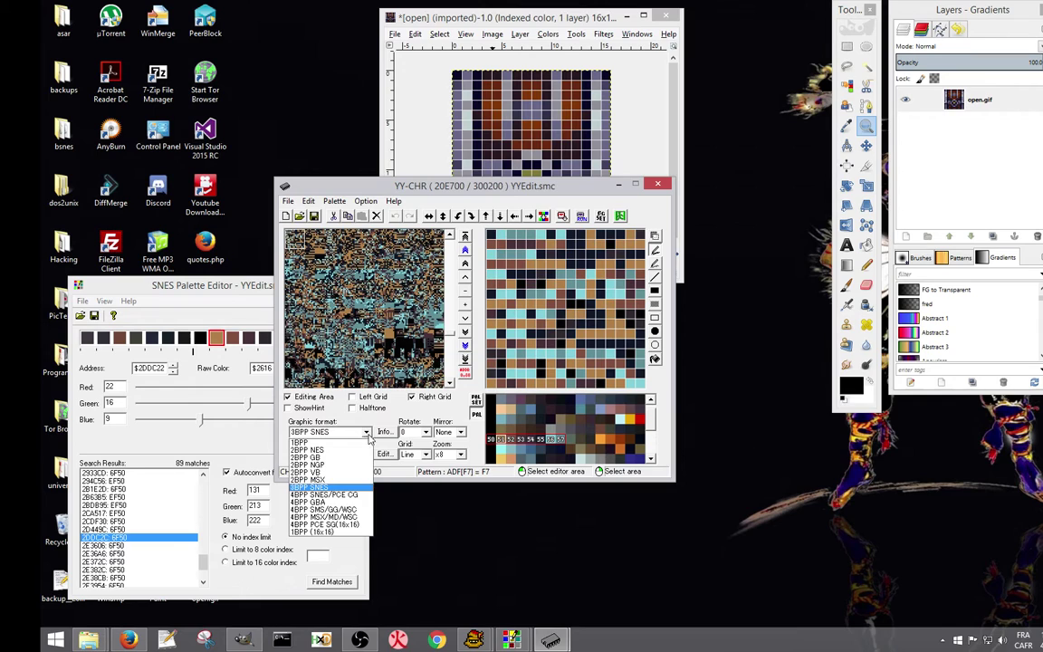
{"action": "left_click", "coordinate": [331, 497]}
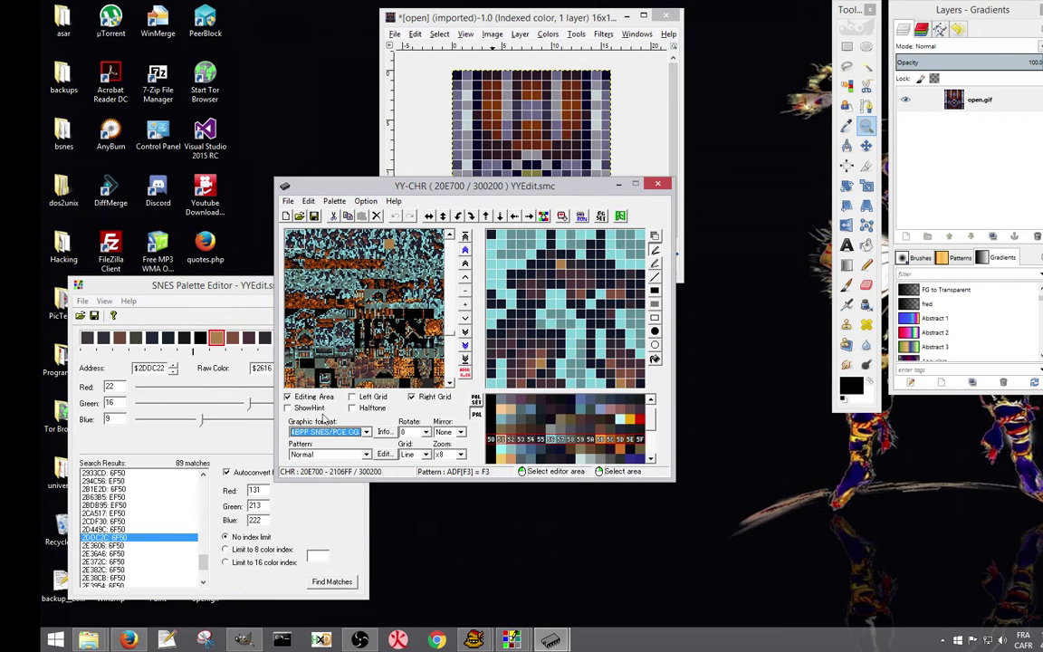
Try the 16x32, 16x24 and 32x32 A tile patterns, settling on 32x32 B.
{"action": "left_click", "coordinate": [366, 455]}
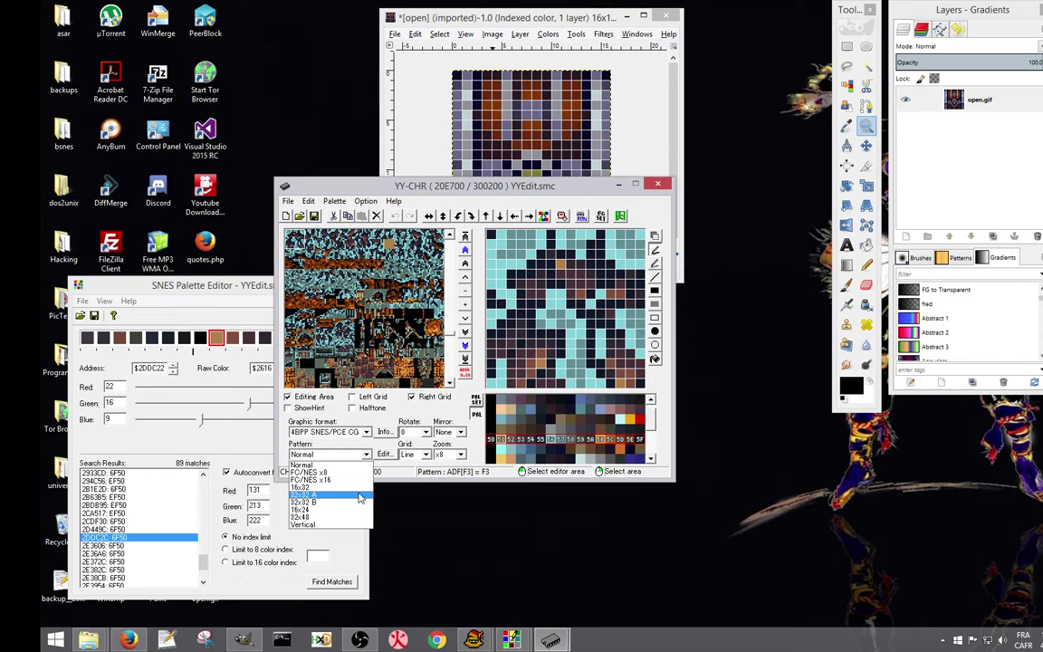
{"action": "left_click", "coordinate": [312, 487]}
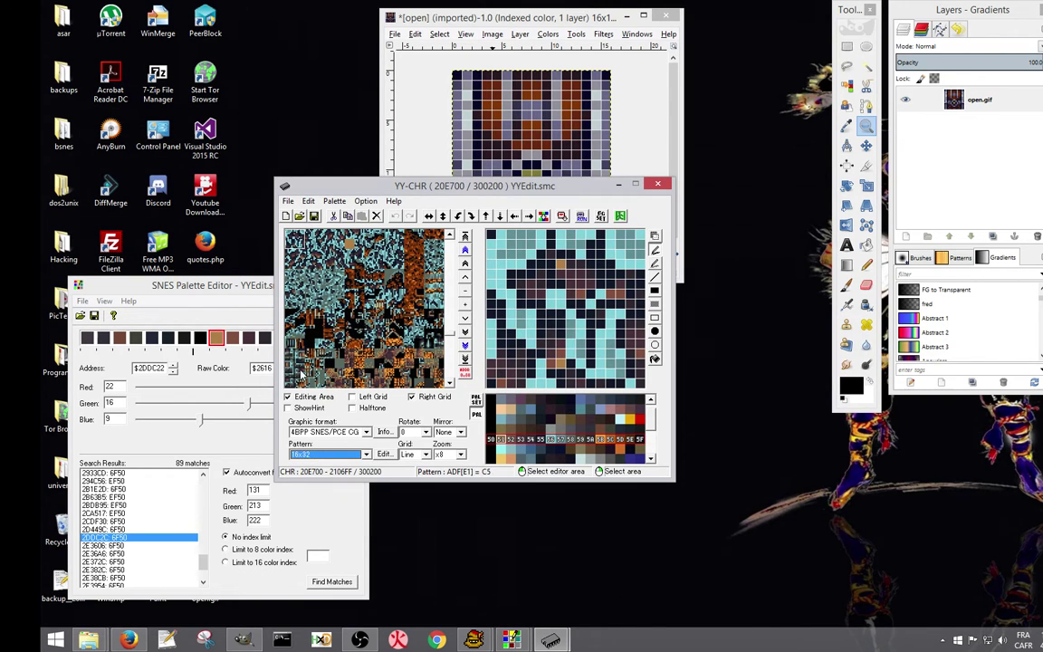
{"action": "left_click", "coordinate": [364, 454]}
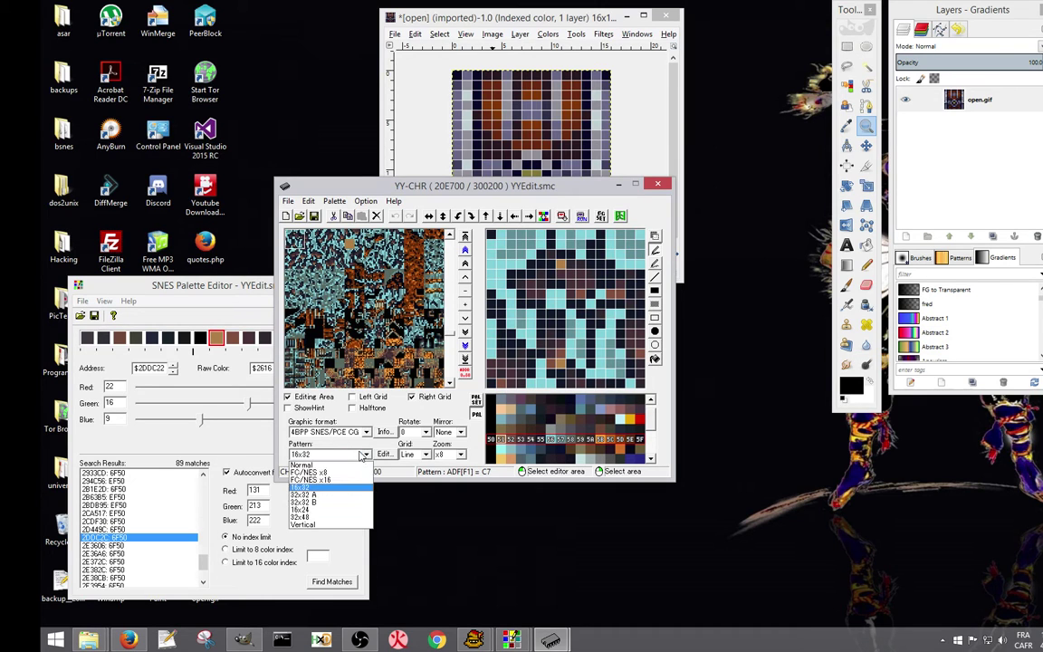
{"action": "left_click", "coordinate": [337, 514]}
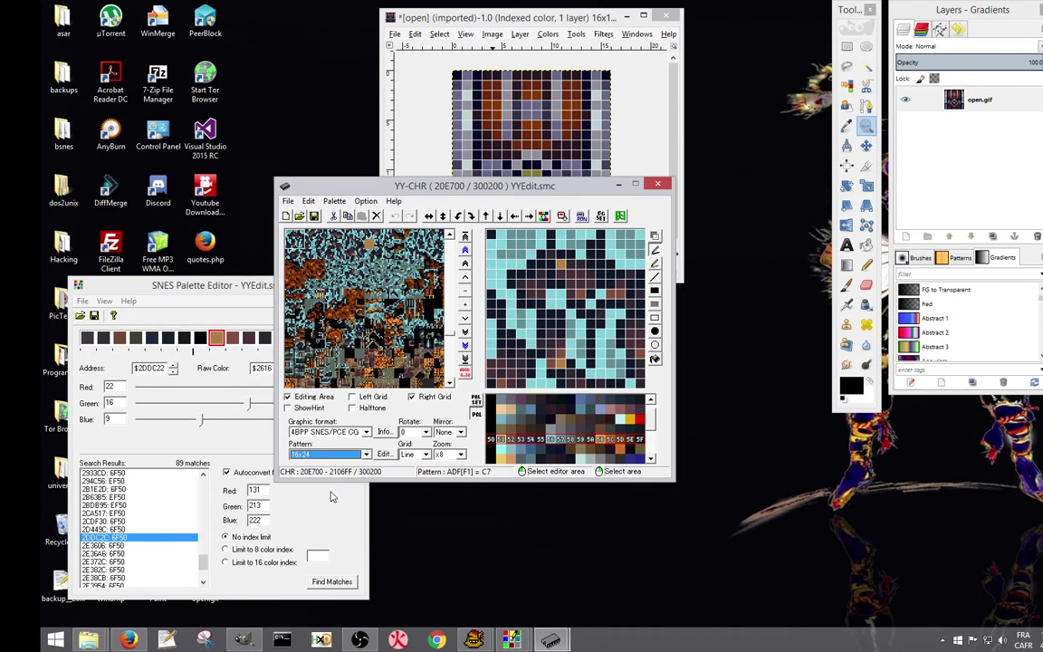
{"action": "left_click", "coordinate": [367, 453]}
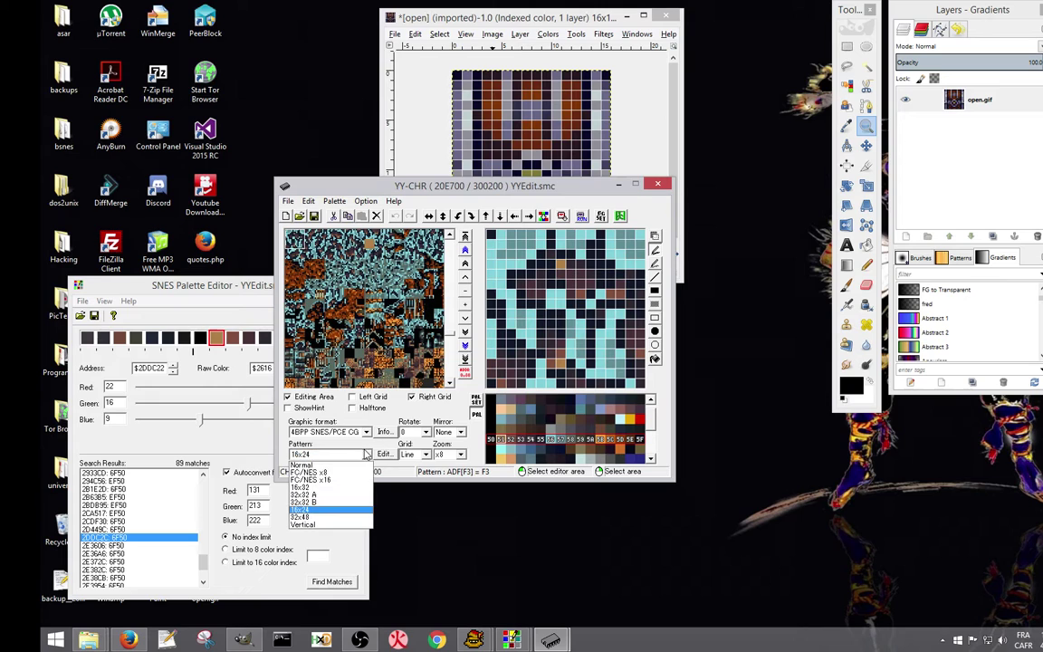
{"action": "left_click", "coordinate": [346, 501]}
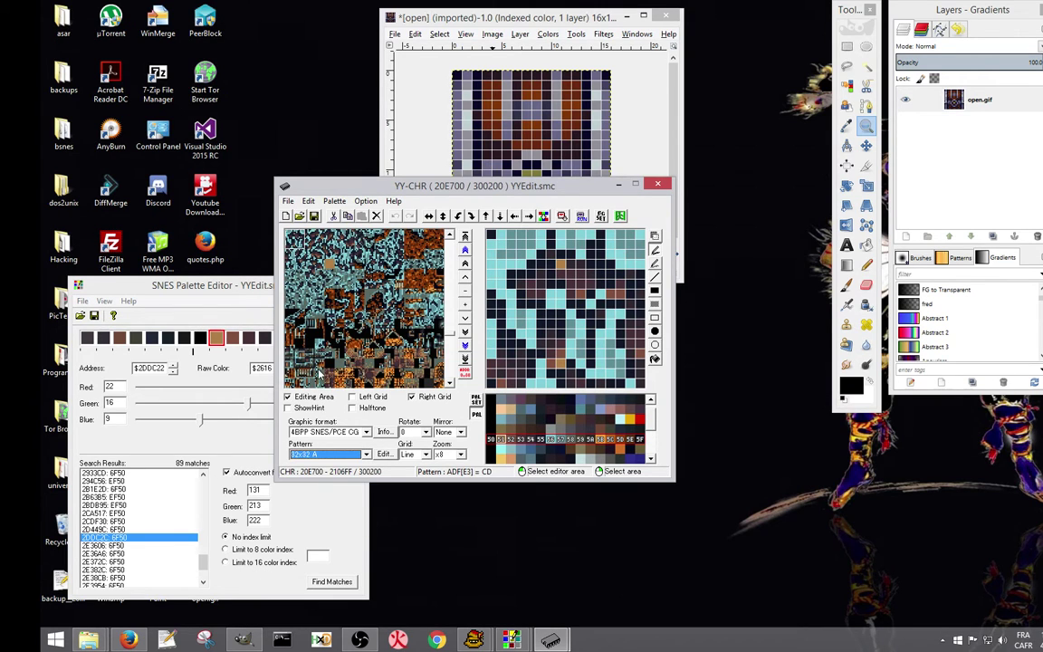
{"action": "left_click", "coordinate": [330, 453]}
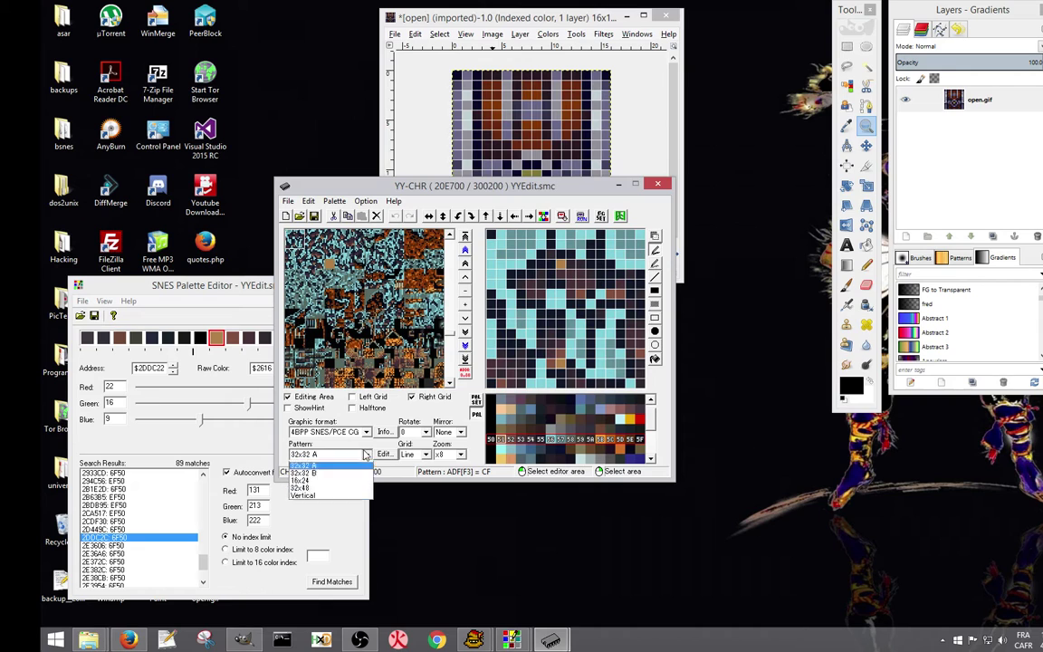
{"action": "left_click", "coordinate": [344, 509]}
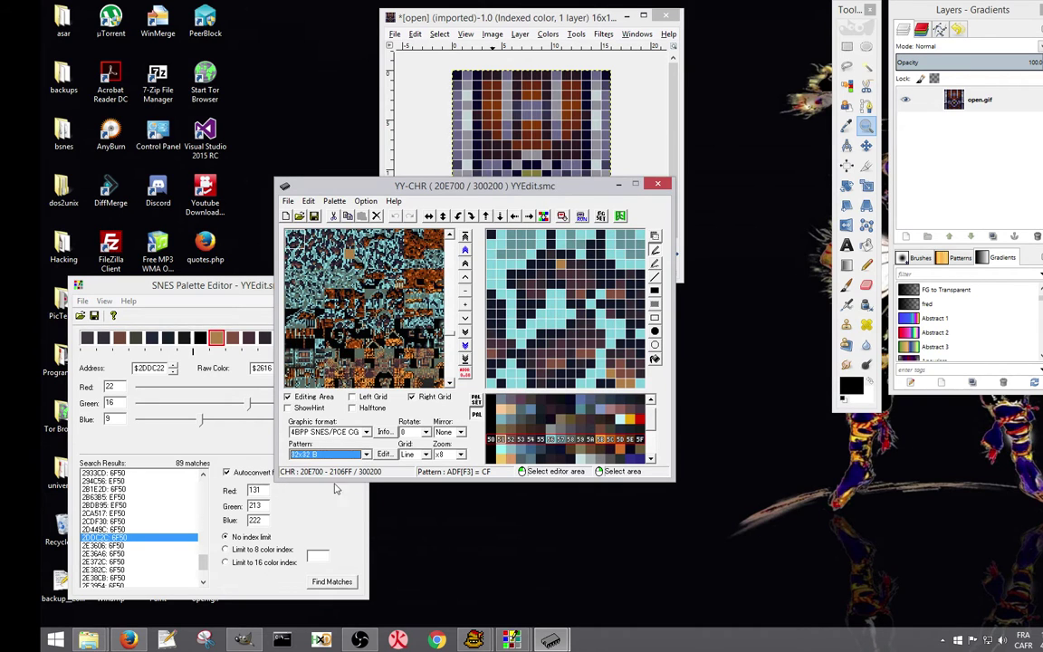
Step forward a few tiles, back one, and load nearby tiles into the editor.
{"action": "left_click", "coordinate": [463, 319]}
{"action": "left_click", "coordinate": [464, 319]}
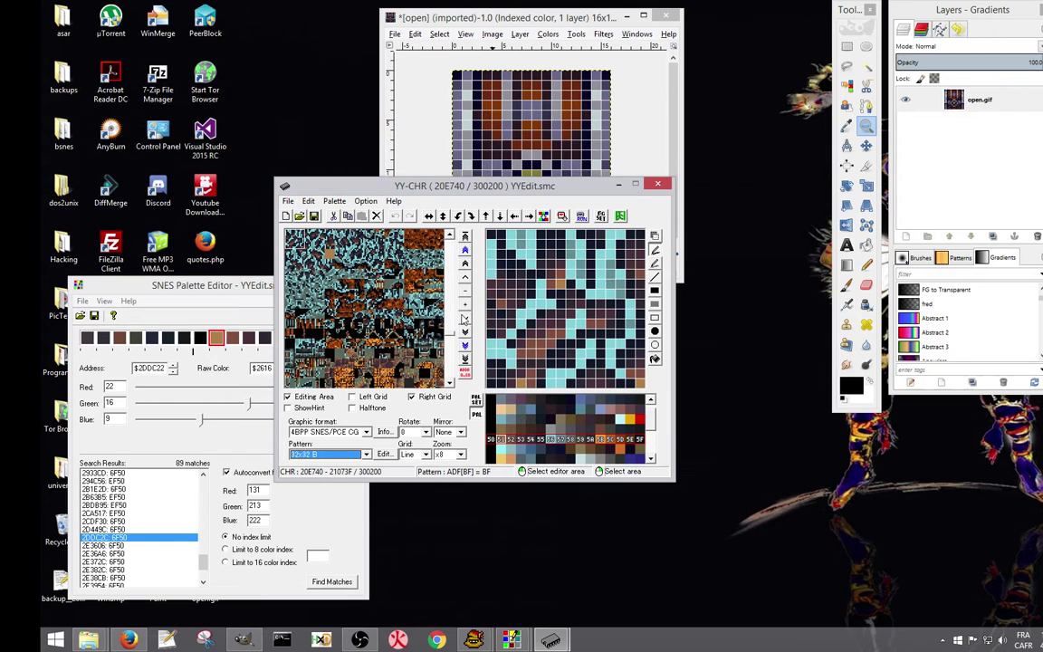
{"action": "left_click", "coordinate": [463, 318]}
{"action": "left_click", "coordinate": [463, 319]}
{"action": "left_click", "coordinate": [463, 319]}
{"action": "left_click", "coordinate": [464, 319]}
{"action": "left_click", "coordinate": [463, 319]}
{"action": "left_click", "coordinate": [464, 319]}
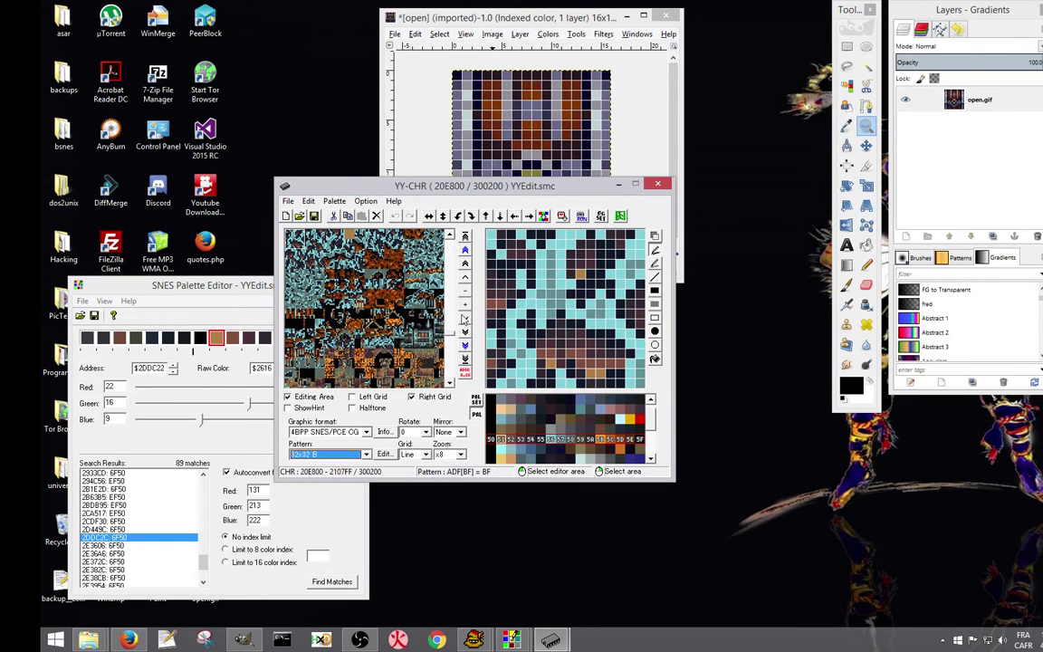
{"action": "left_click", "coordinate": [464, 278]}
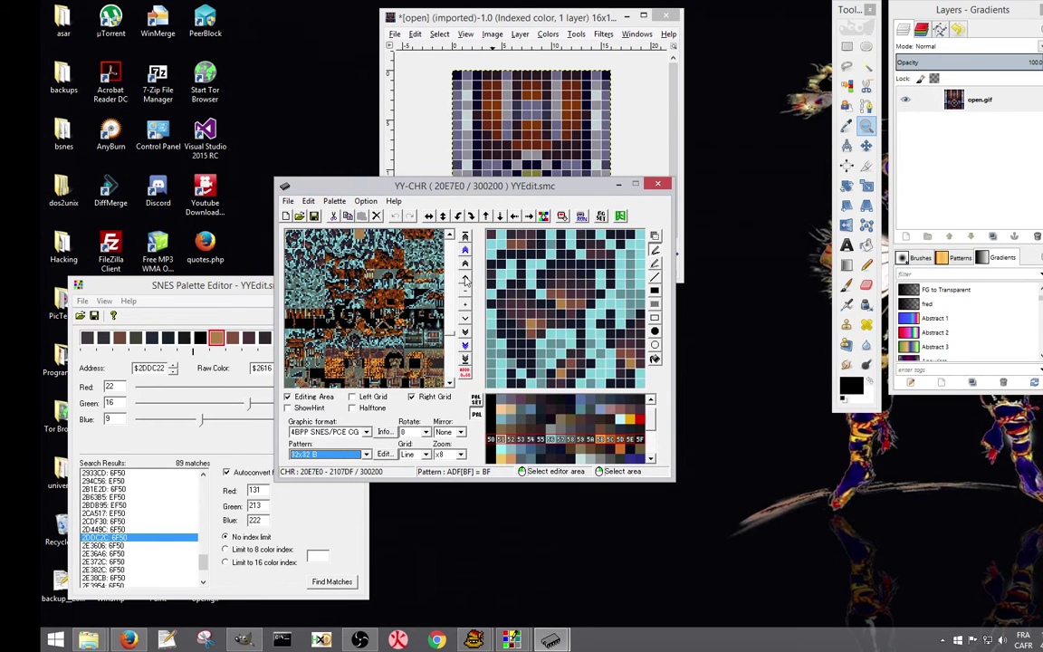
{"action": "left_click", "coordinate": [433, 337]}
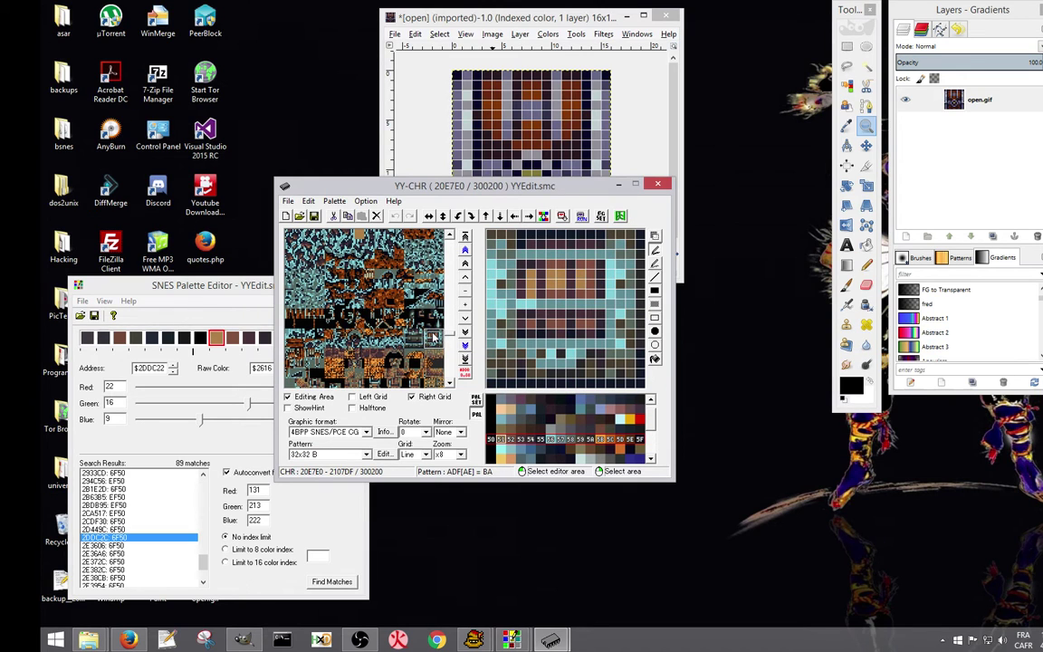
{"action": "left_click", "coordinate": [409, 337]}
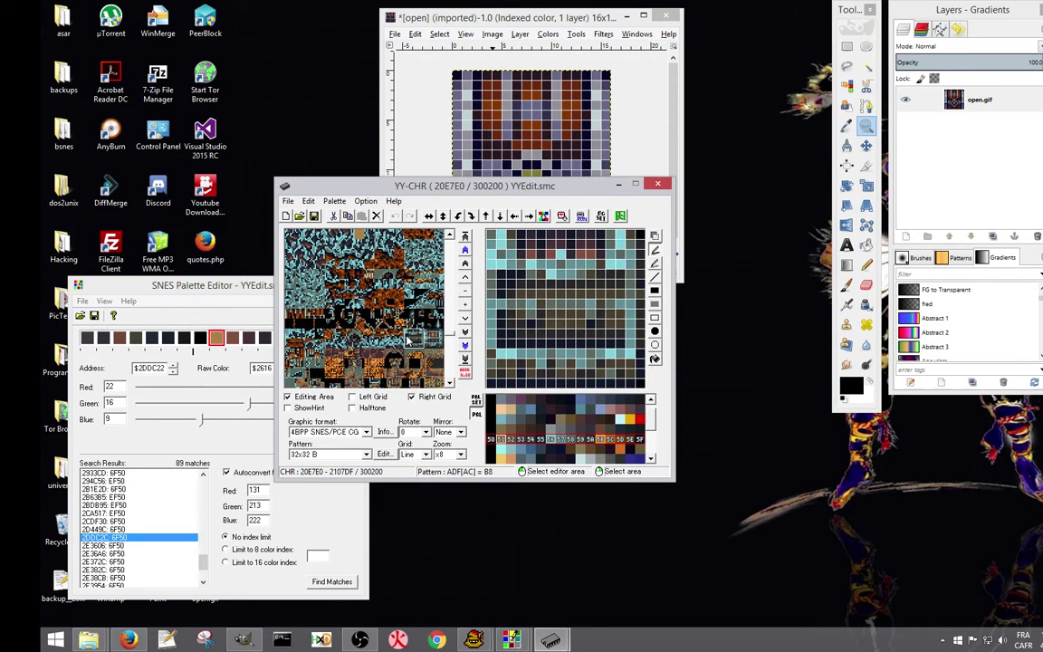
Jump forward in ten-block steps from 20E800 to 20F400.
{"action": "left_click", "coordinate": [464, 332]}
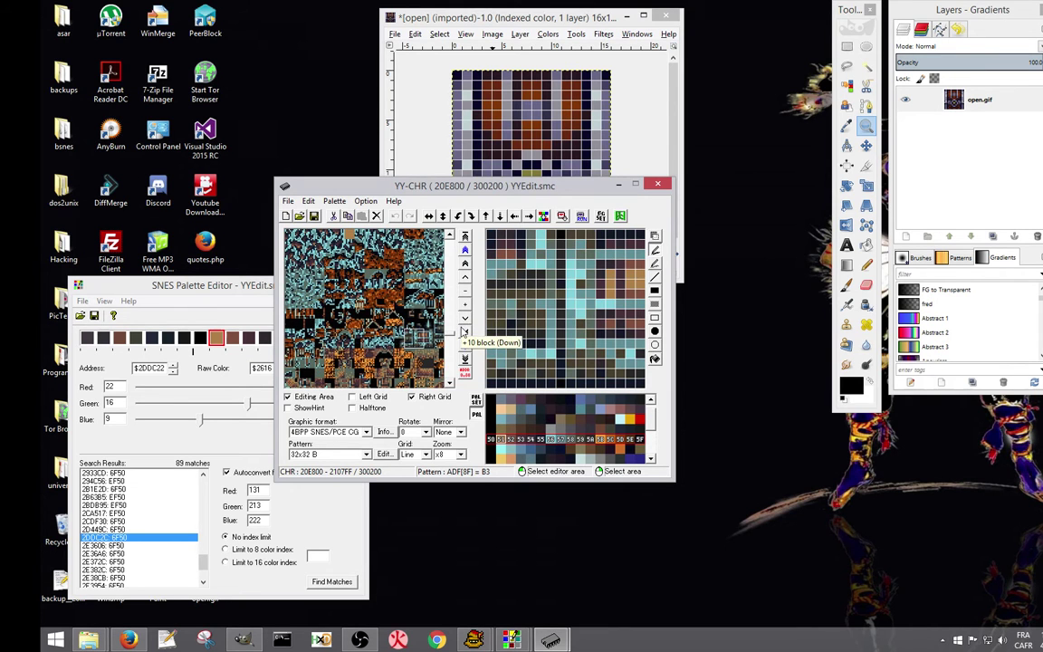
{"action": "left_click", "coordinate": [464, 332]}
{"action": "left_click", "coordinate": [464, 332]}
{"action": "left_click", "coordinate": [465, 332]}
{"action": "left_click", "coordinate": [464, 333]}
{"action": "left_click", "coordinate": [465, 333]}
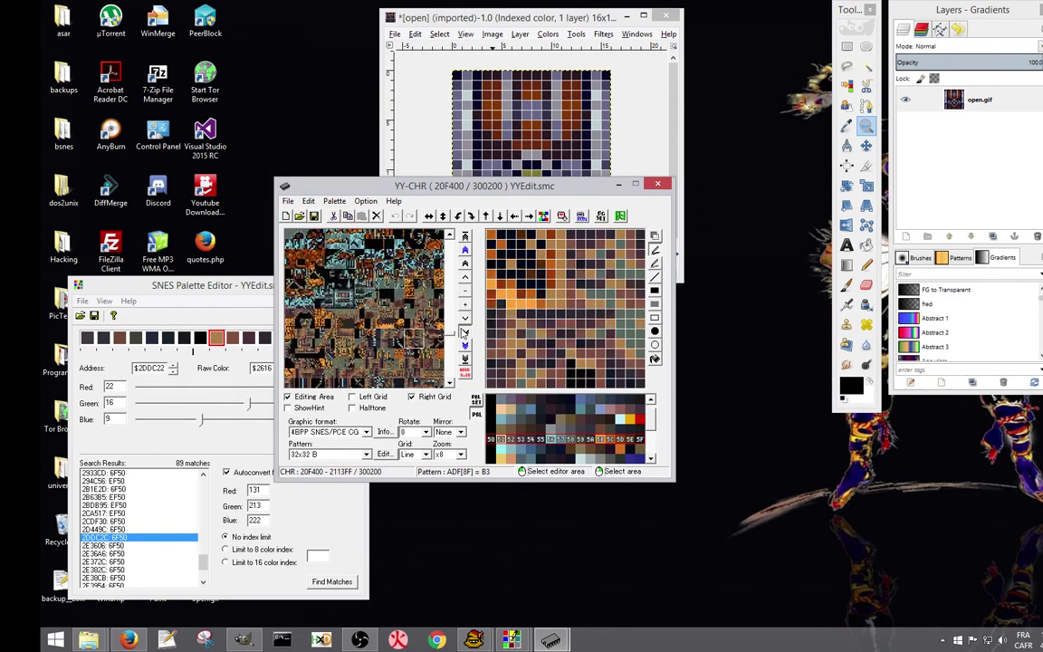
{"action": "left_click", "coordinate": [465, 332]}
{"action": "left_click", "coordinate": [464, 332]}
{"action": "left_click", "coordinate": [464, 332]}
{"action": "left_click", "coordinate": [464, 332]}
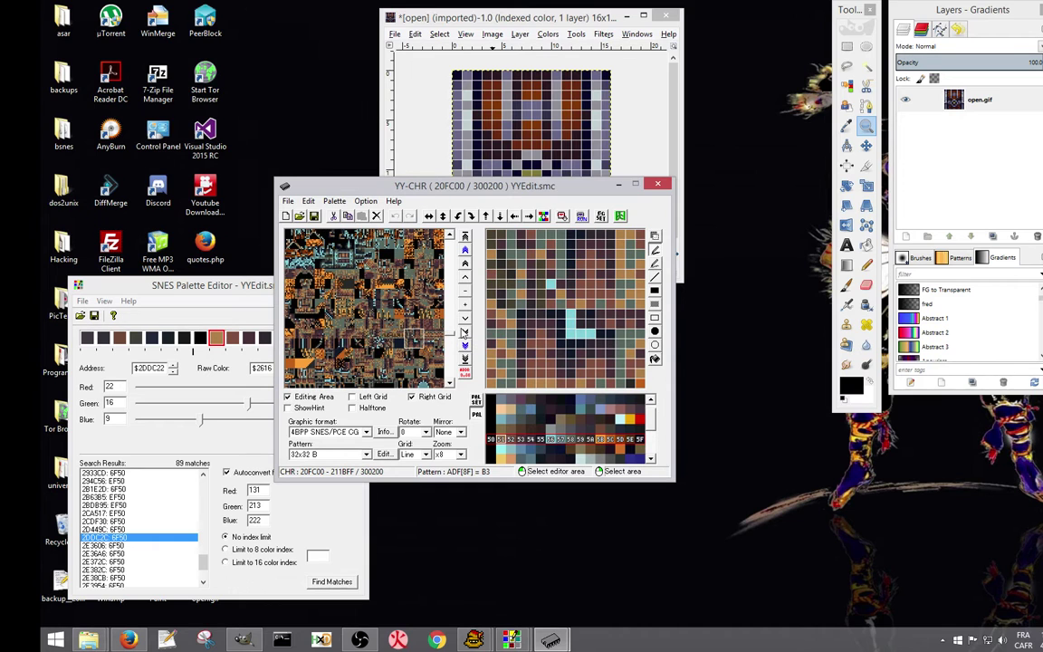
Step forward block by block looking for the chest, loading candidate blocks into the editor.
{"action": "left_click", "coordinate": [465, 320]}
{"action": "left_click", "coordinate": [465, 319]}
{"action": "left_click", "coordinate": [466, 320]}
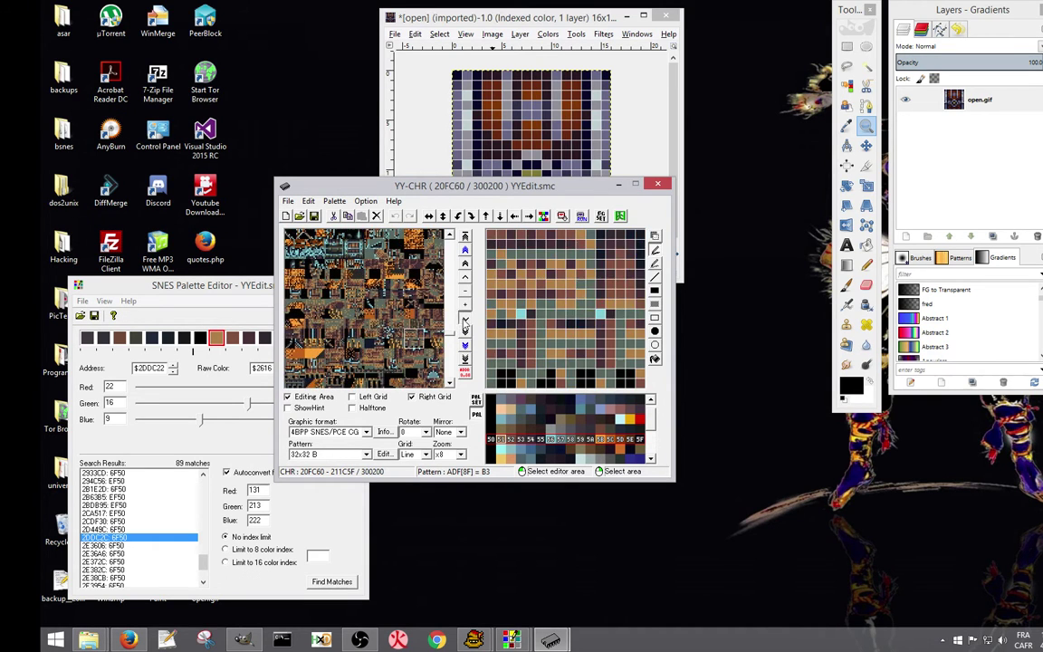
{"action": "left_click", "coordinate": [466, 320]}
{"action": "left_click", "coordinate": [465, 319]}
{"action": "left_click", "coordinate": [466, 319]}
{"action": "left_click", "coordinate": [466, 320]}
{"action": "left_click", "coordinate": [466, 321]}
{"action": "left_click", "coordinate": [465, 320]}
{"action": "left_click", "coordinate": [465, 320]}
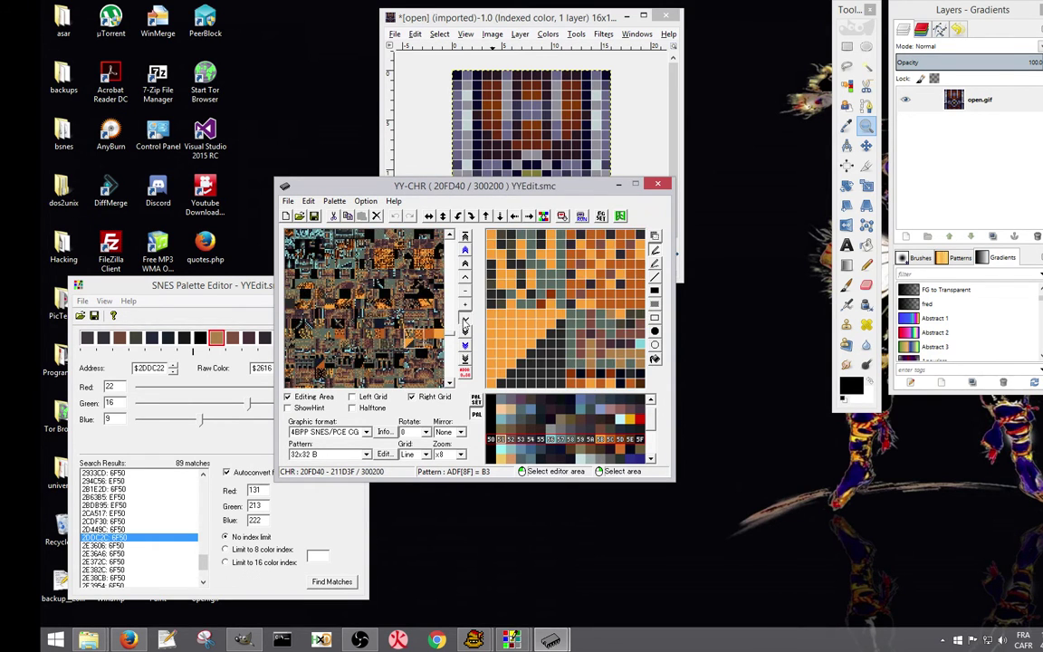
{"action": "left_click", "coordinate": [465, 320]}
{"action": "left_click", "coordinate": [465, 320]}
{"action": "left_click", "coordinate": [465, 321]}
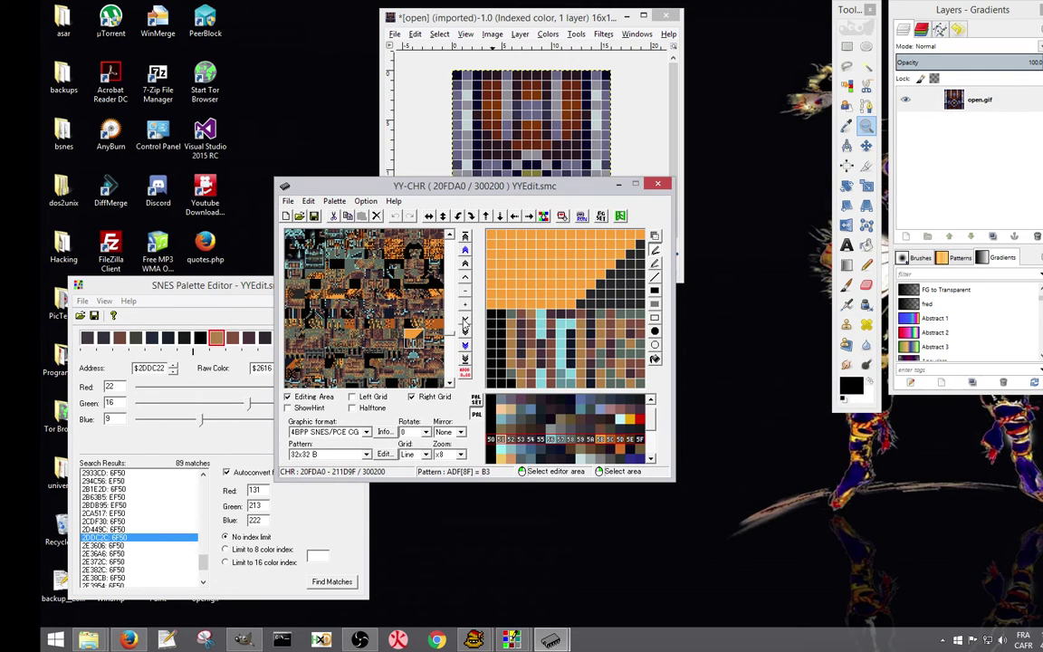
{"action": "left_click", "coordinate": [465, 320]}
{"action": "left_click", "coordinate": [465, 321]}
{"action": "left_click", "coordinate": [465, 321]}
{"action": "left_click", "coordinate": [466, 321]}
{"action": "left_click", "coordinate": [465, 321]}
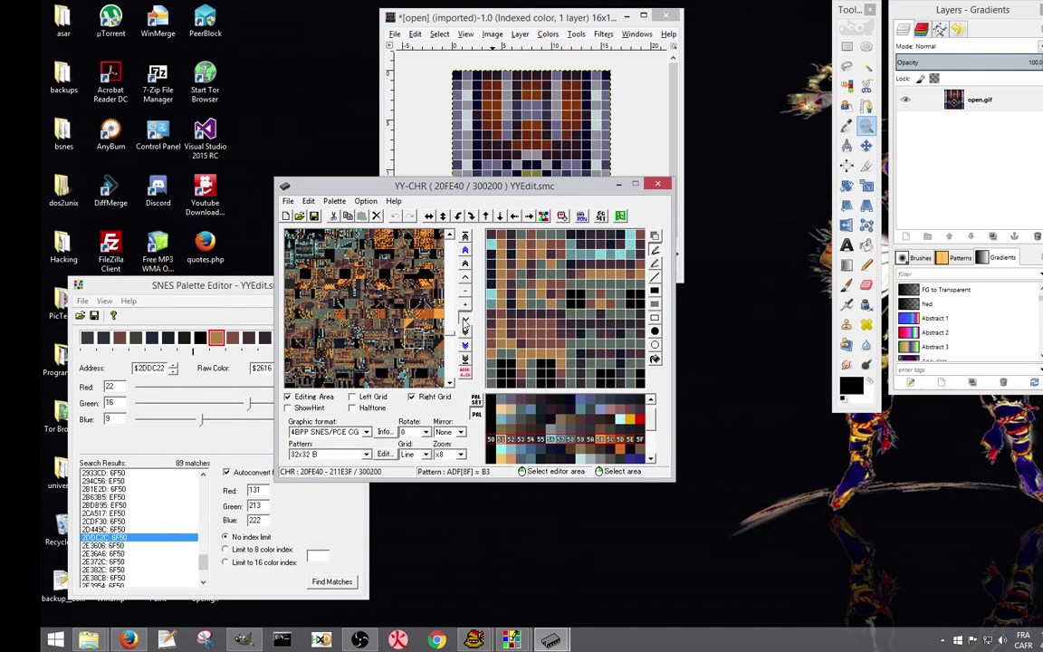
{"action": "left_click", "coordinate": [465, 320]}
{"action": "left_click", "coordinate": [466, 321]}
{"action": "left_click", "coordinate": [466, 320]}
{"action": "left_click", "coordinate": [465, 321]}
{"action": "left_click", "coordinate": [465, 320]}
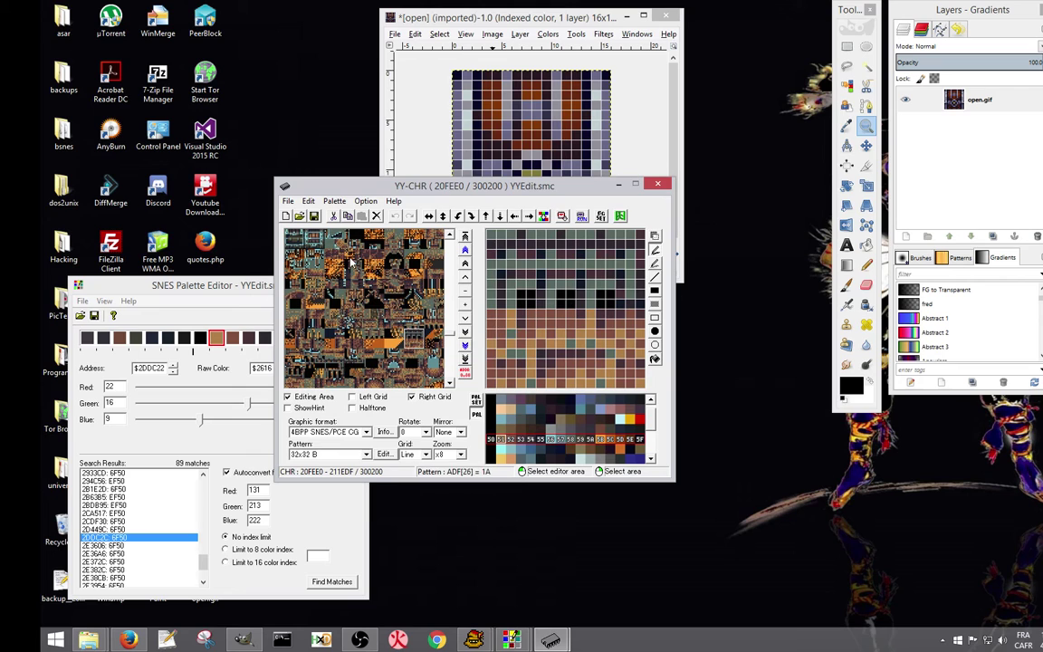
{"action": "left_click", "coordinate": [313, 249]}
{"action": "left_click", "coordinate": [313, 239]}
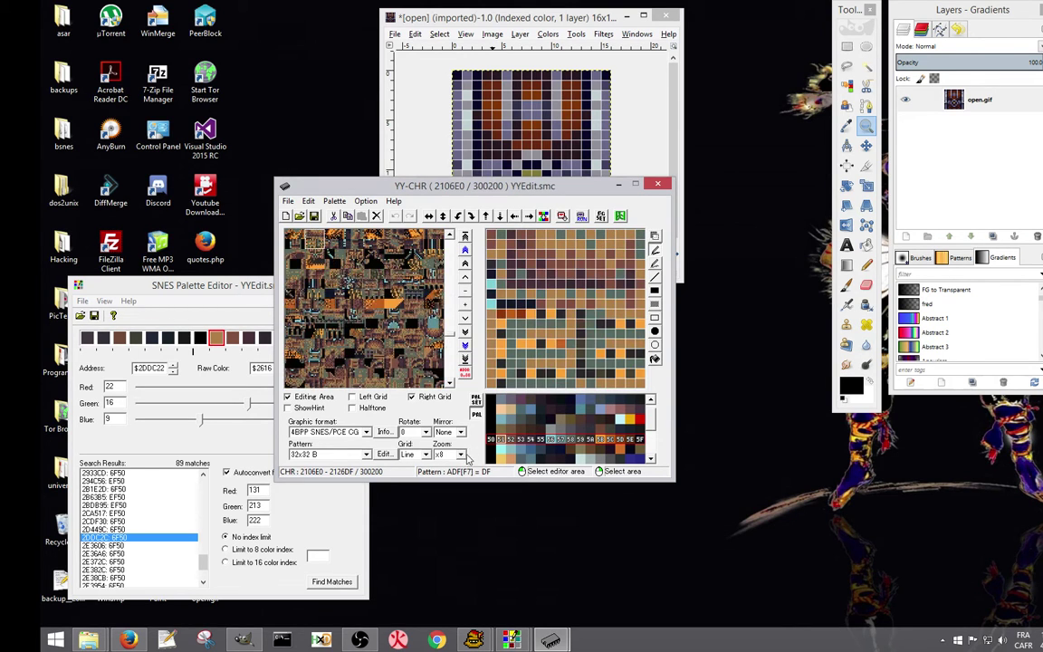
{"action": "scroll", "coordinate": [426, 414], "scroll_direction": "down", "scroll_amount": 1}
{"action": "scroll", "coordinate": [448, 324], "scroll_direction": "up", "scroll_amount": 1}
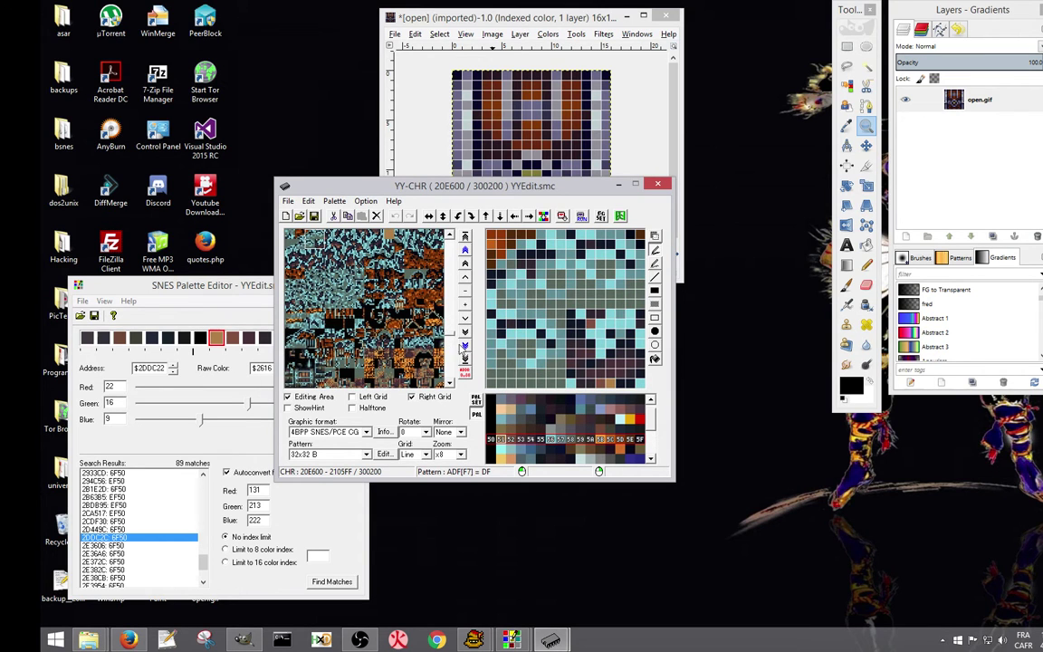
Jump ahead, back up to 20FE00, then step forward to the chest at 20FEE0.
{"action": "left_click", "coordinate": [463, 333]}
{"action": "left_click", "coordinate": [464, 333]}
{"action": "left_click", "coordinate": [463, 333]}
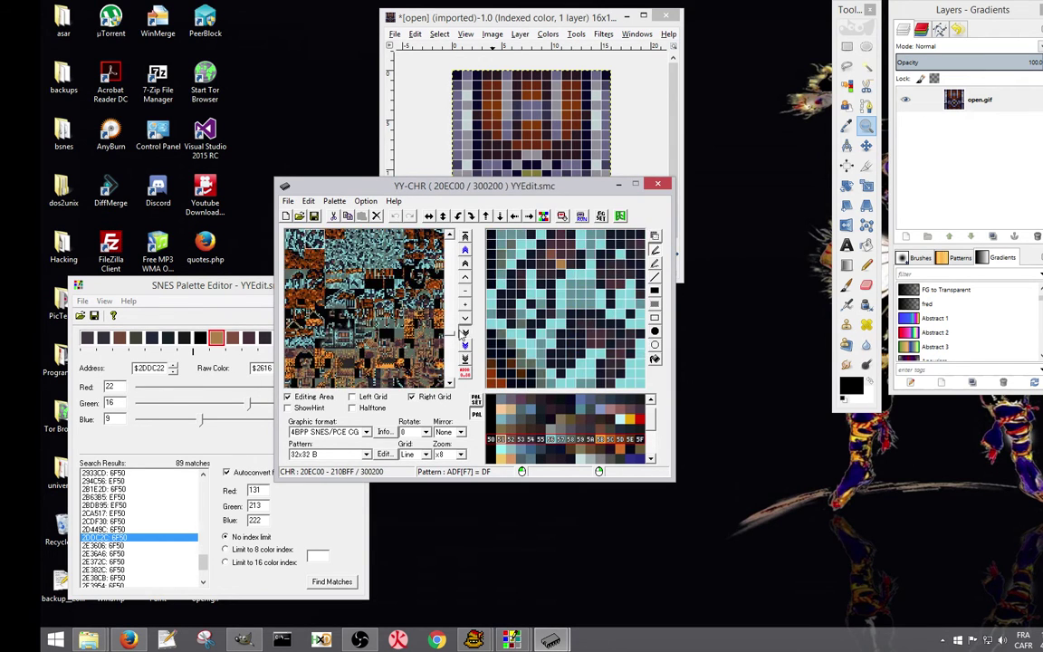
{"action": "left_click", "coordinate": [463, 333]}
{"action": "left_click", "coordinate": [464, 333]}
{"action": "left_click", "coordinate": [463, 333]}
{"action": "left_click", "coordinate": [463, 333]}
{"action": "left_click", "coordinate": [463, 333]}
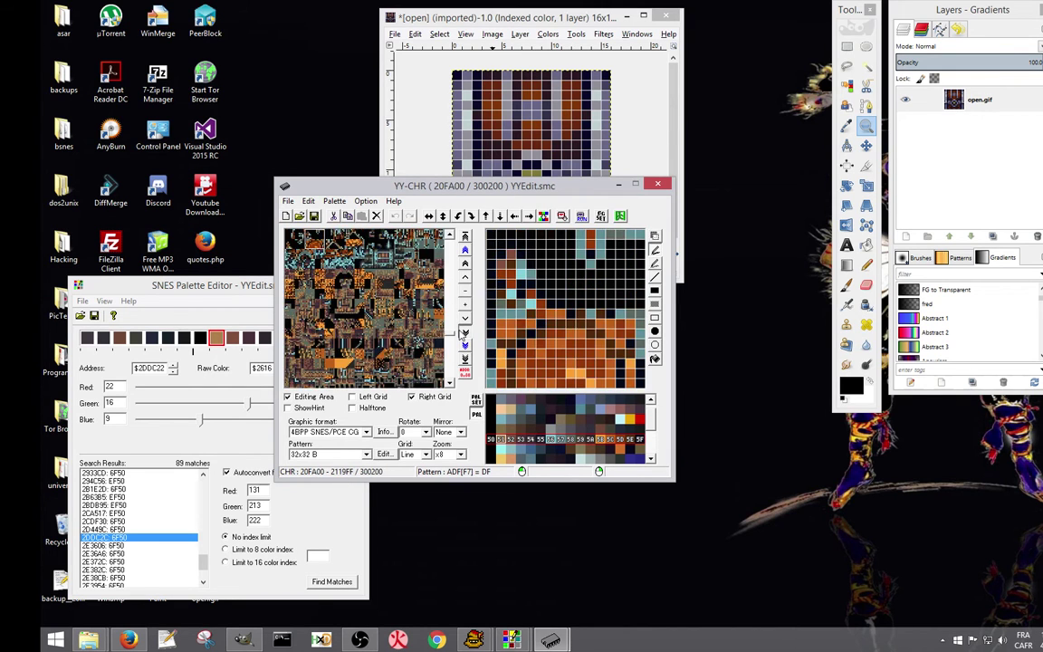
{"action": "left_click", "coordinate": [464, 334]}
{"action": "left_click", "coordinate": [464, 334]}
{"action": "left_click", "coordinate": [463, 333]}
{"action": "left_click", "coordinate": [463, 333]}
{"action": "left_click", "coordinate": [463, 333]}
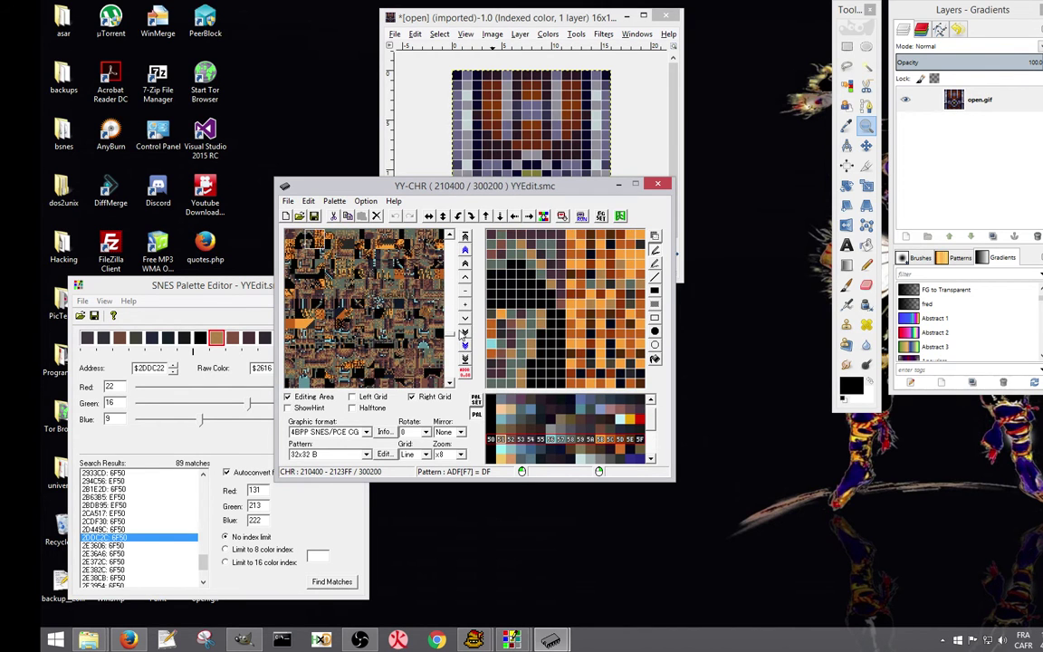
{"action": "left_click", "coordinate": [465, 264]}
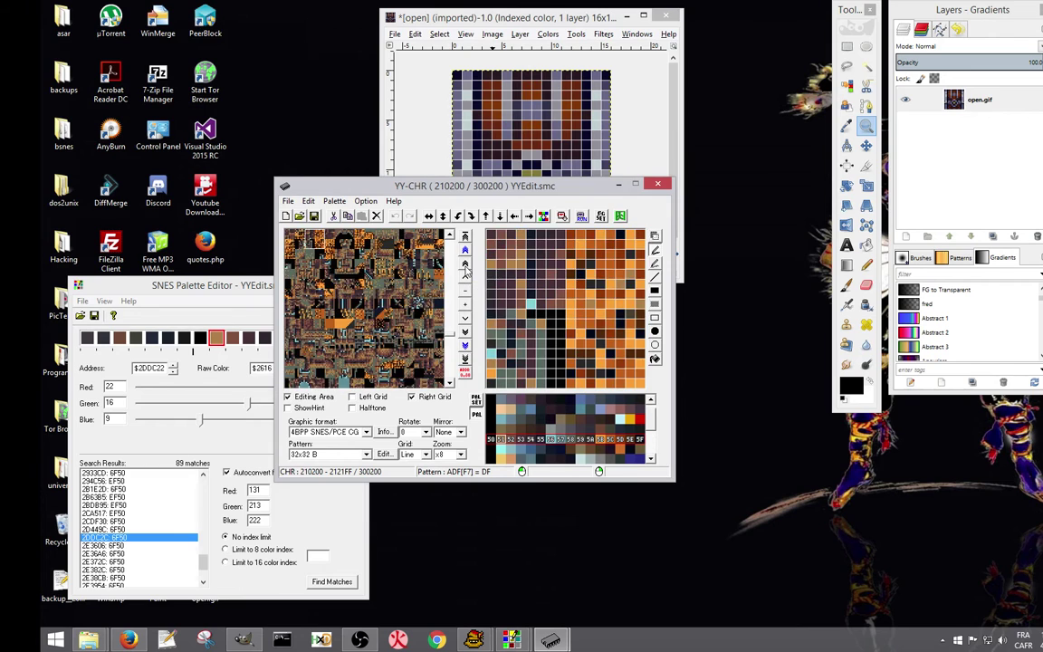
{"action": "left_click", "coordinate": [465, 265]}
{"action": "left_click", "coordinate": [466, 265]}
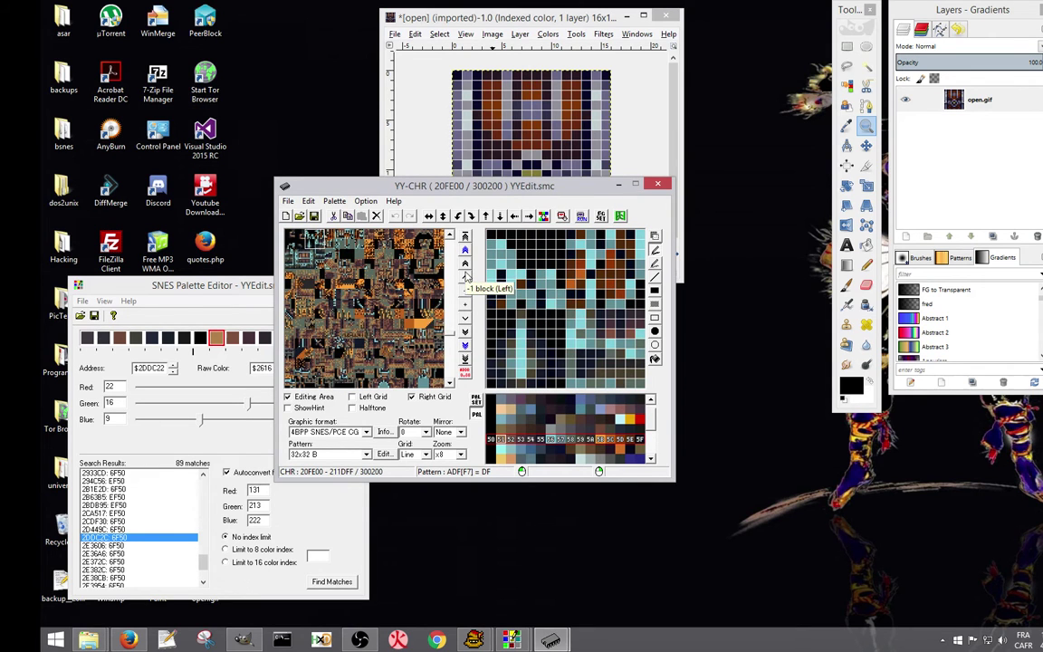
{"action": "left_click", "coordinate": [466, 318]}
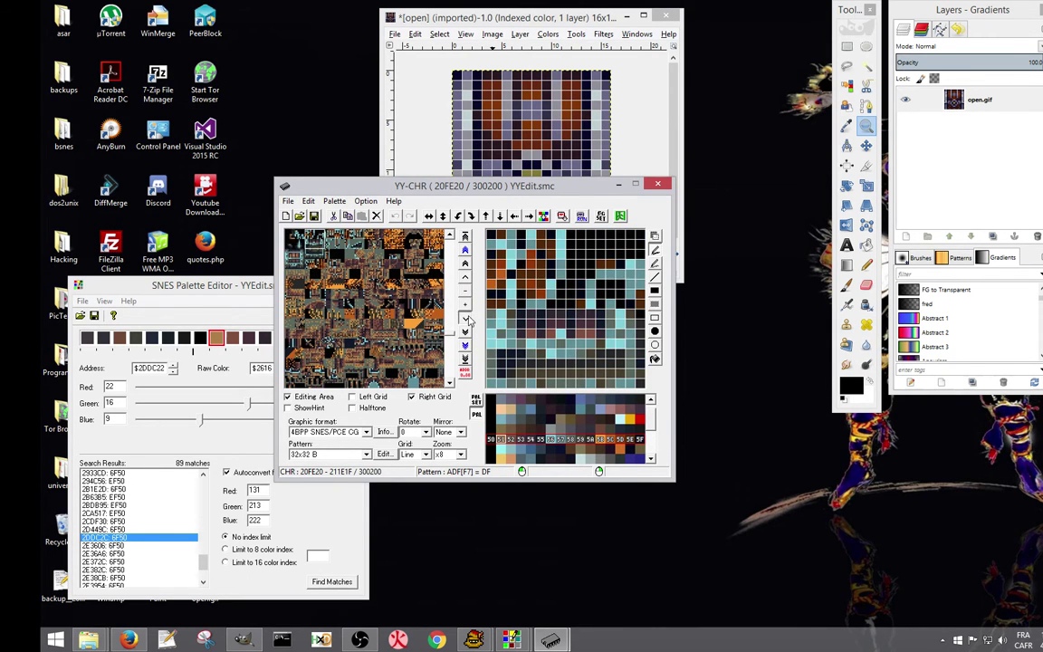
{"action": "left_click", "coordinate": [467, 318]}
{"action": "left_click", "coordinate": [466, 318]}
{"action": "left_click", "coordinate": [466, 318]}
{"action": "left_click", "coordinate": [466, 318]}
{"action": "left_click", "coordinate": [466, 318]}
{"action": "left_click", "coordinate": [467, 318]}
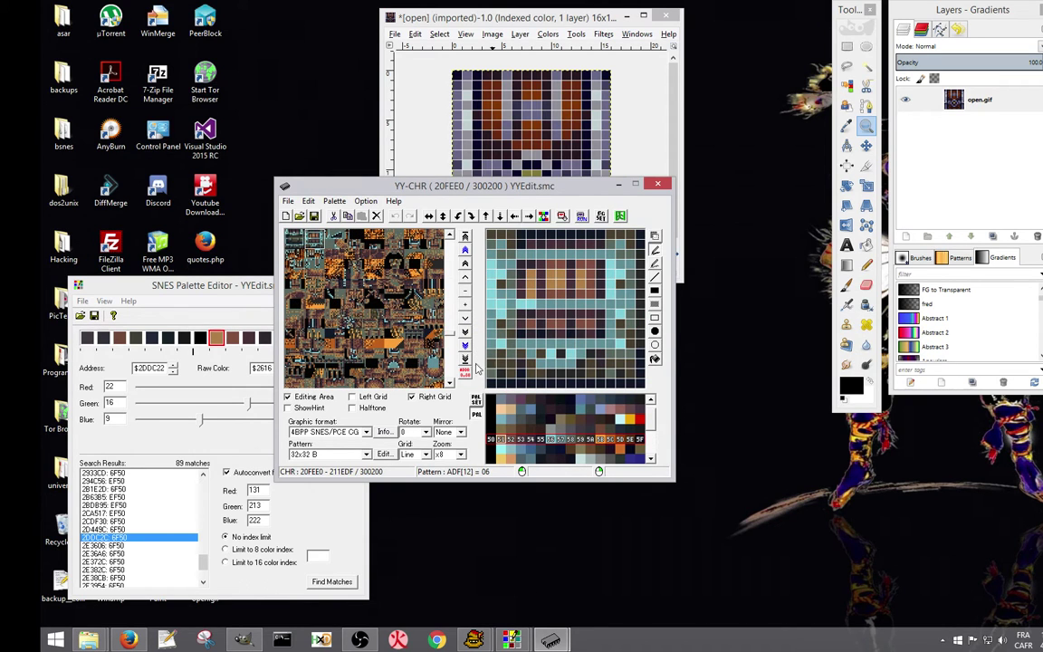
Set the tile editor zoom to x8 after briefly trying x2.
{"action": "left_click", "coordinate": [461, 456]}
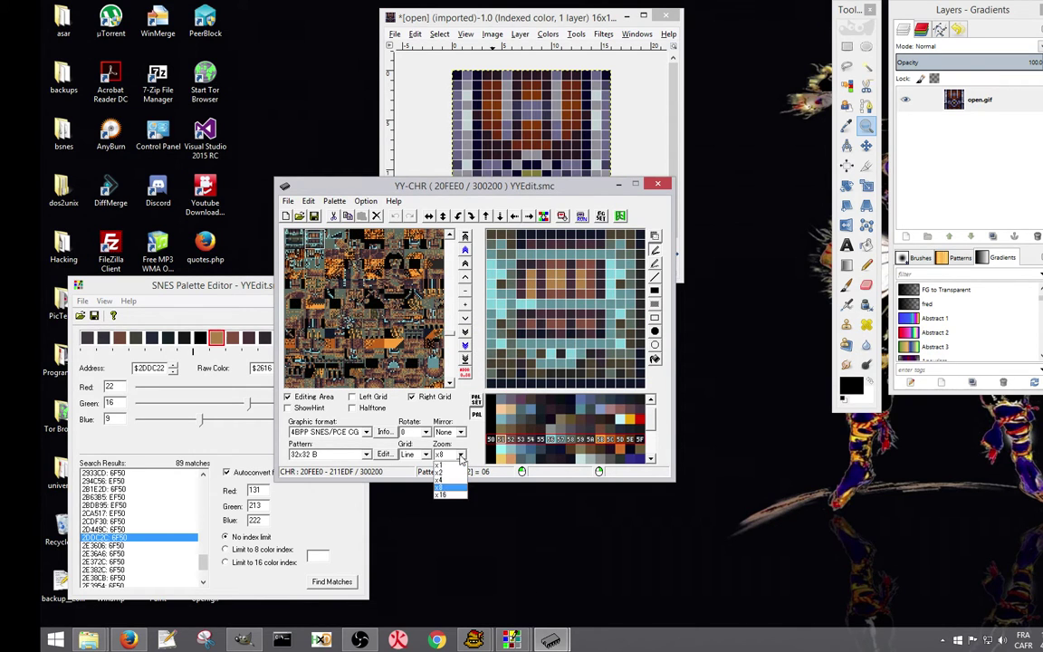
{"action": "left_click", "coordinate": [448, 477]}
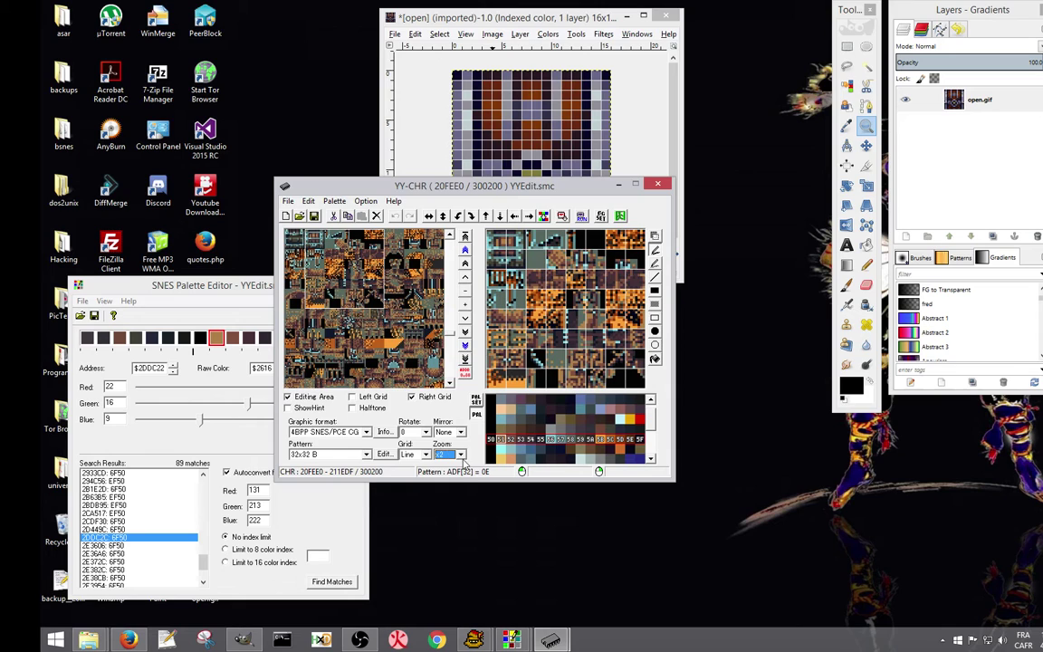
{"action": "left_click", "coordinate": [461, 455]}
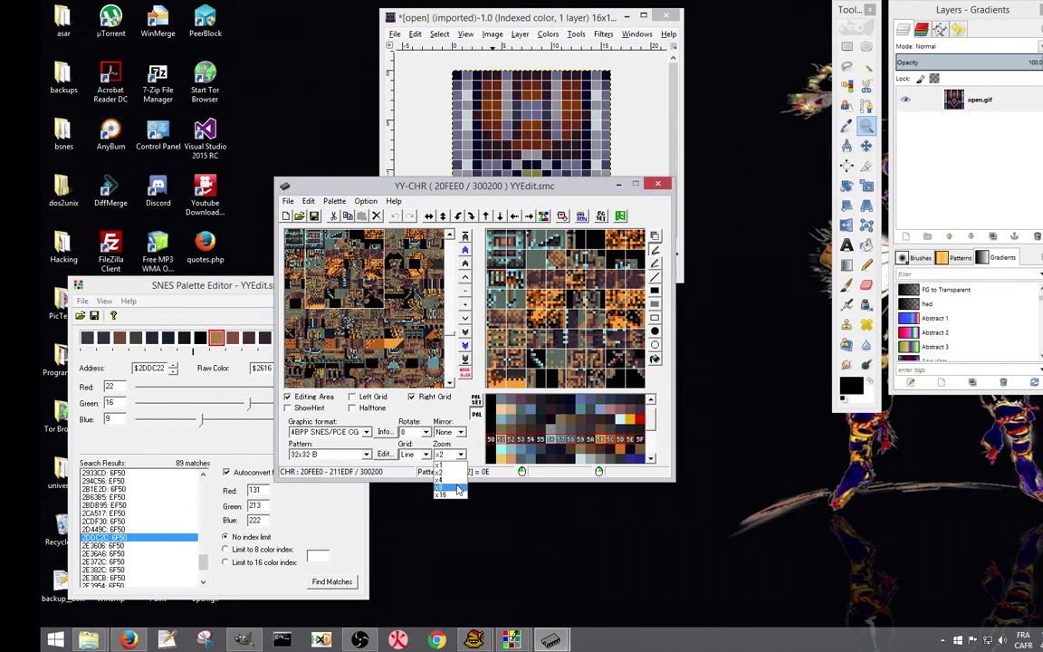
{"action": "left_click", "coordinate": [457, 490]}
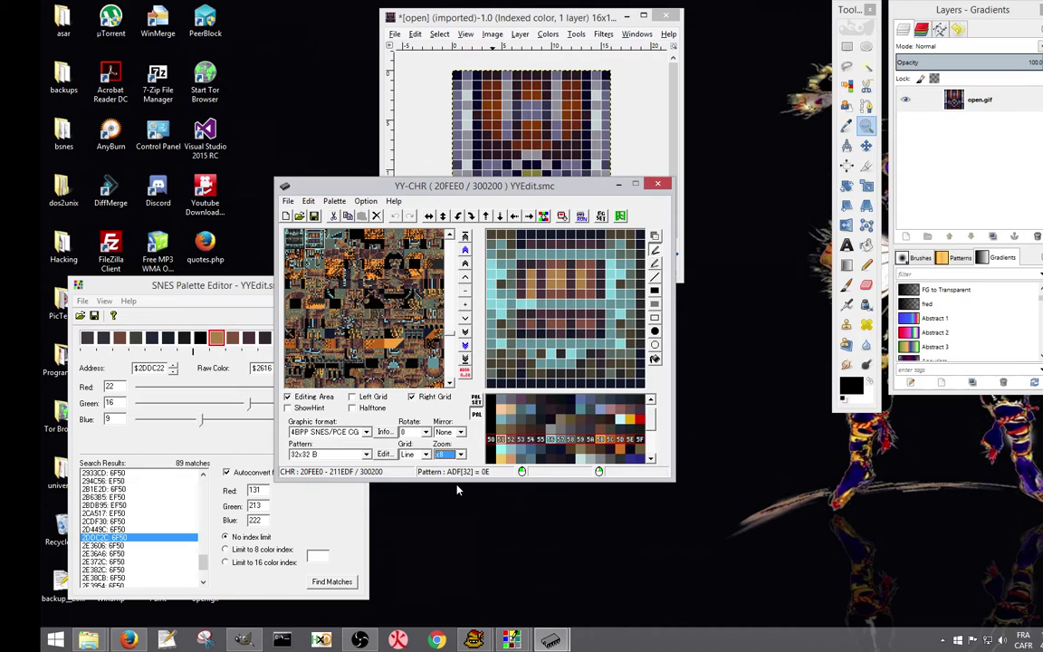
Load the chest tile block from the tile map into the editor.
{"action": "left_click", "coordinate": [298, 255]}
{"action": "left_click", "coordinate": [306, 239]}
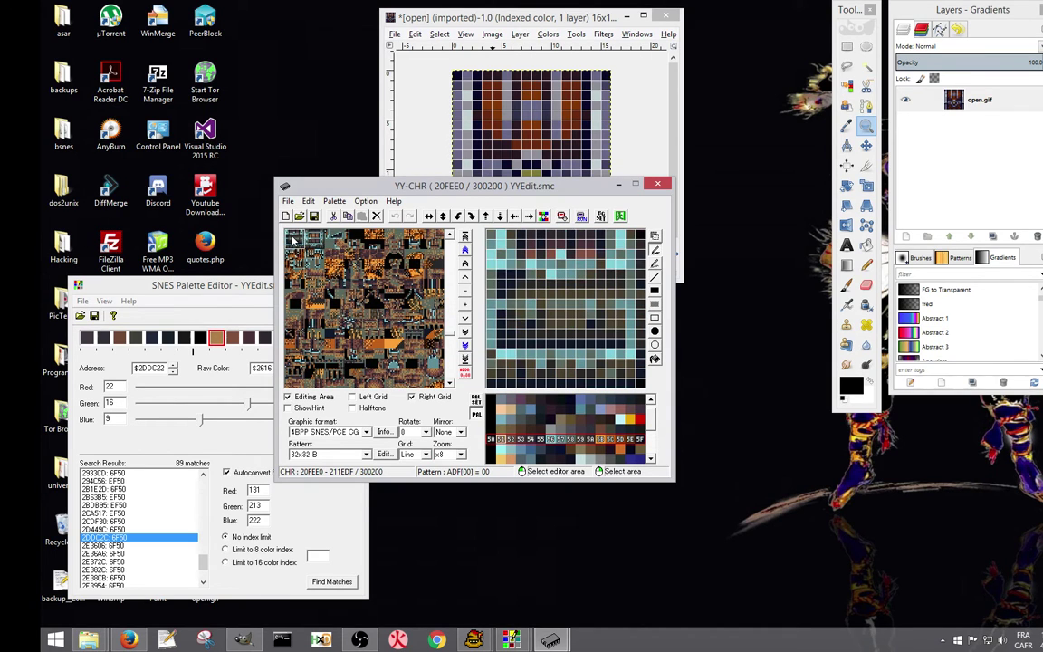
{"action": "left_click", "coordinate": [316, 241]}
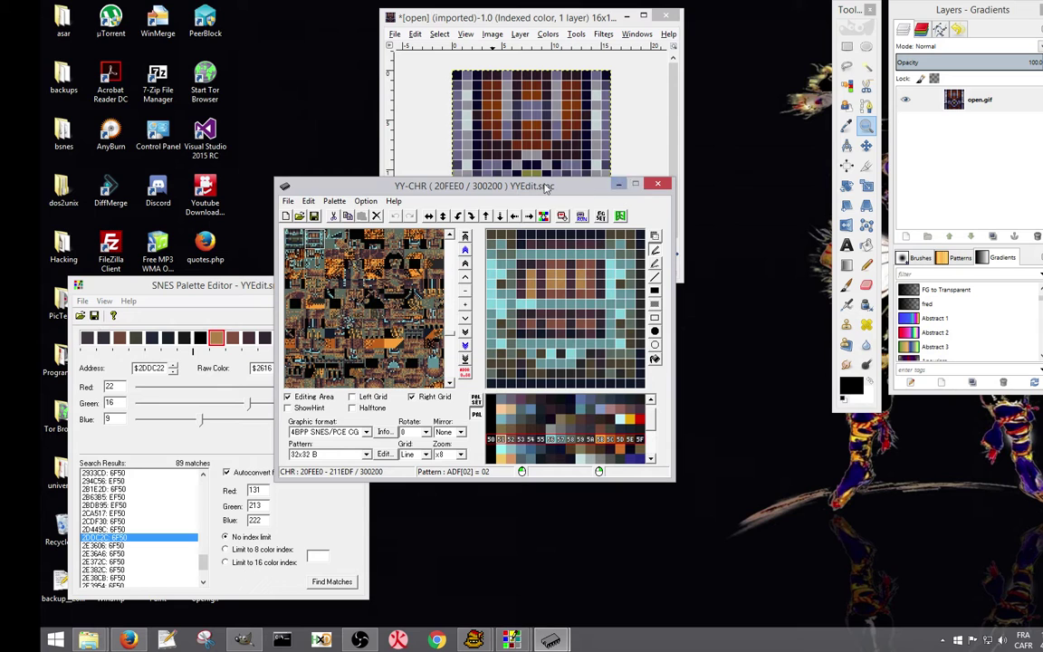
Move YY-CHR aside and open GIMP's Palettes dialog from Windows > Dockable Dialogs.
{"action": "left_click_drag", "start_coordinate": [522, 190], "coordinate": [630, 313]}
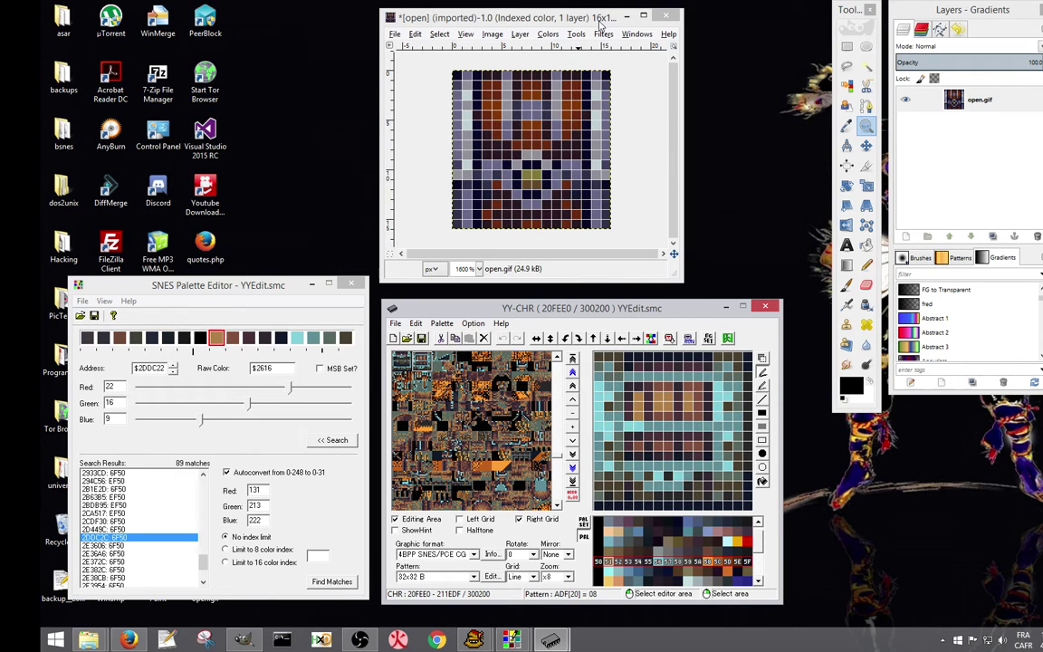
{"action": "left_click", "coordinate": [634, 36]}
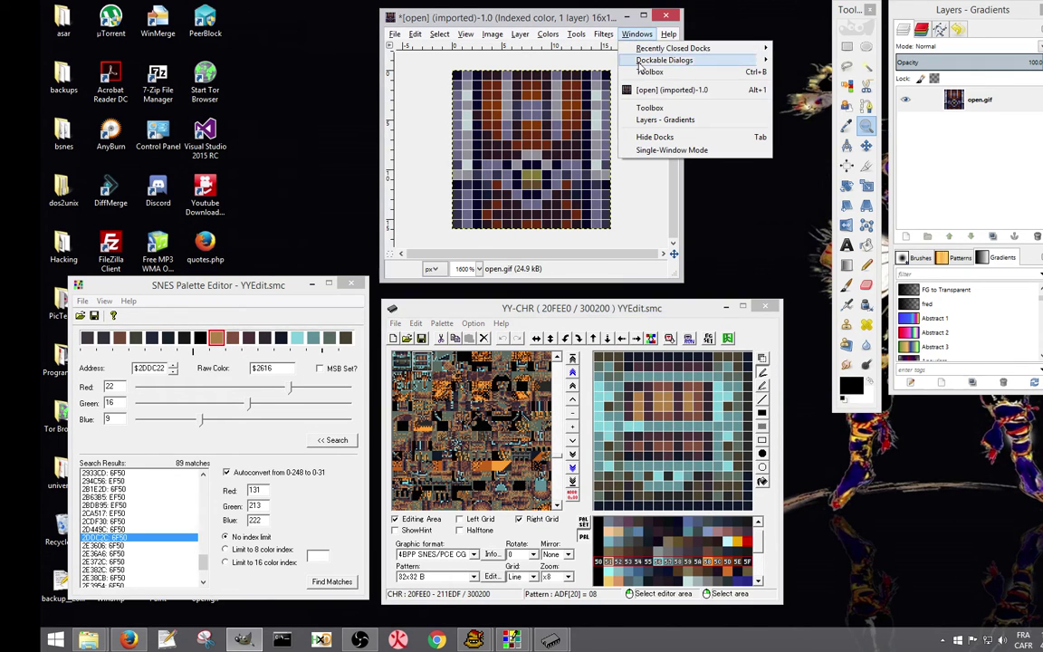
{"action": "mouse_move", "coordinate": [664, 59]}
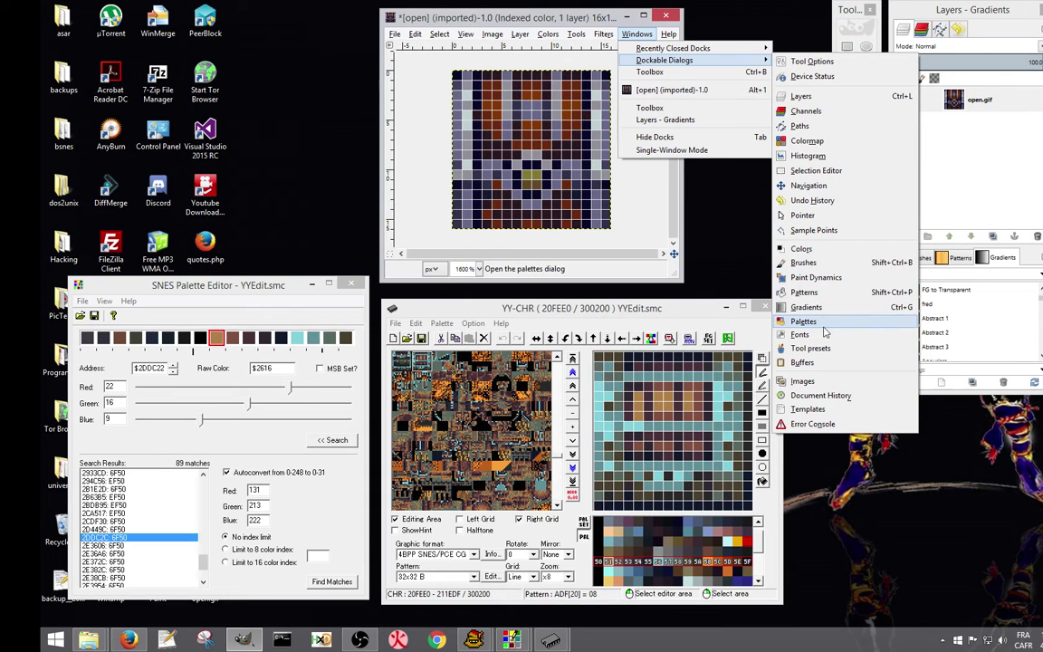
{"action": "left_click", "coordinate": [493, 34]}
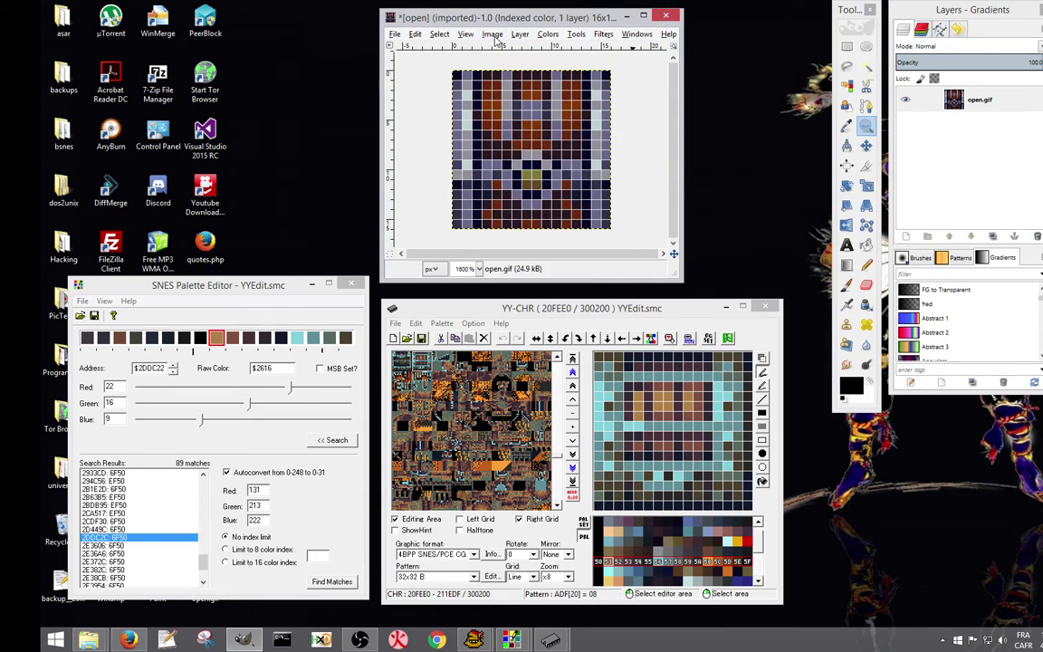
{"action": "left_click", "coordinate": [493, 36]}
{"action": "mouse_move", "coordinate": [521, 61]}
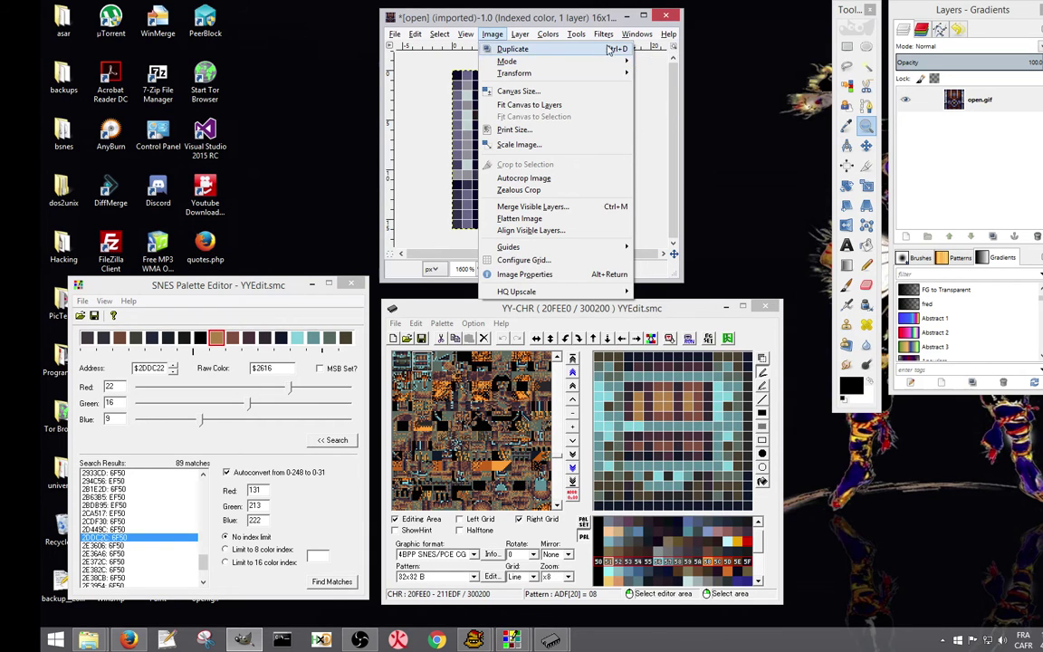
{"action": "mouse_move", "coordinate": [637, 34]}
{"action": "mouse_move", "coordinate": [646, 62]}
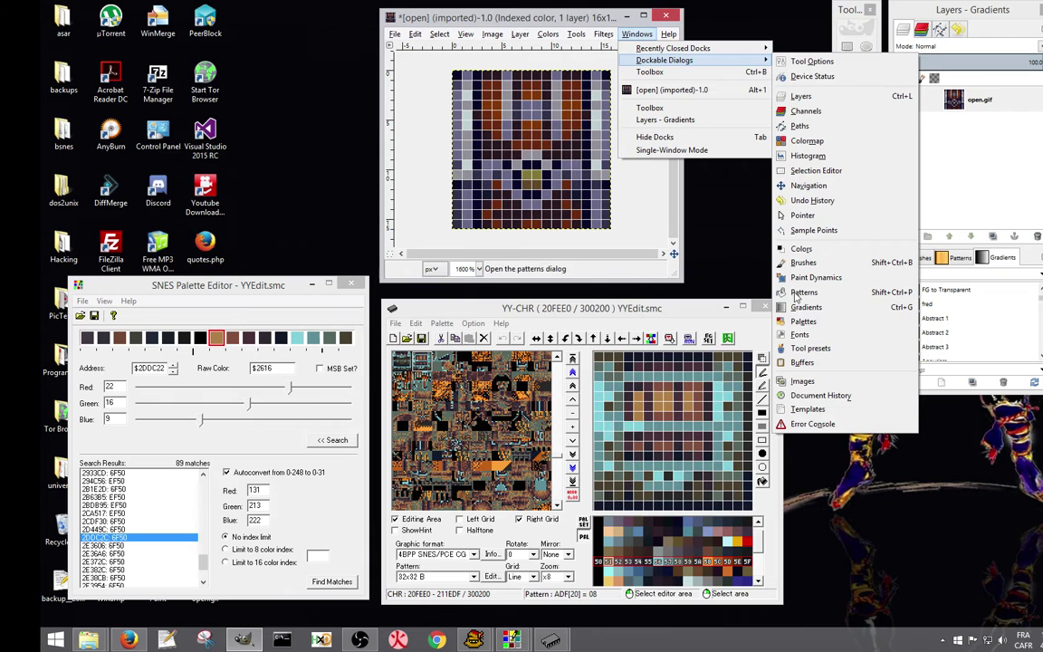
{"action": "left_click", "coordinate": [812, 322]}
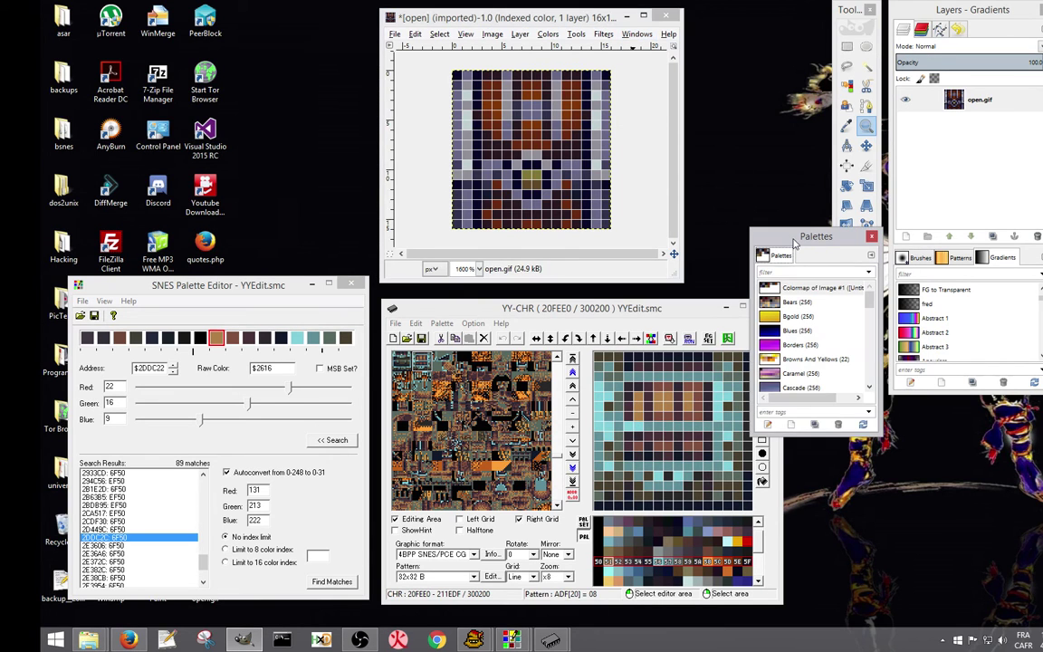
Move the Palettes dialog up beside the image and select Colormap of Image #1.
{"action": "left_click_drag", "start_coordinate": [717, 210], "coordinate": [735, 68]}
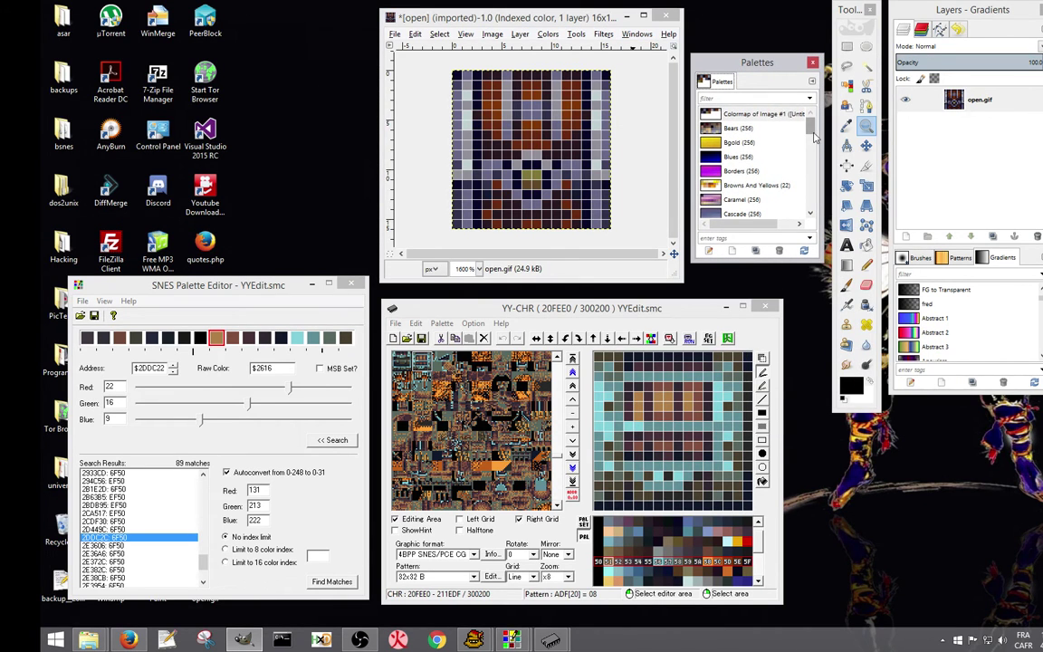
{"action": "left_click_drag", "start_coordinate": [813, 135], "coordinate": [787, 122]}
{"action": "left_click", "coordinate": [706, 121]}
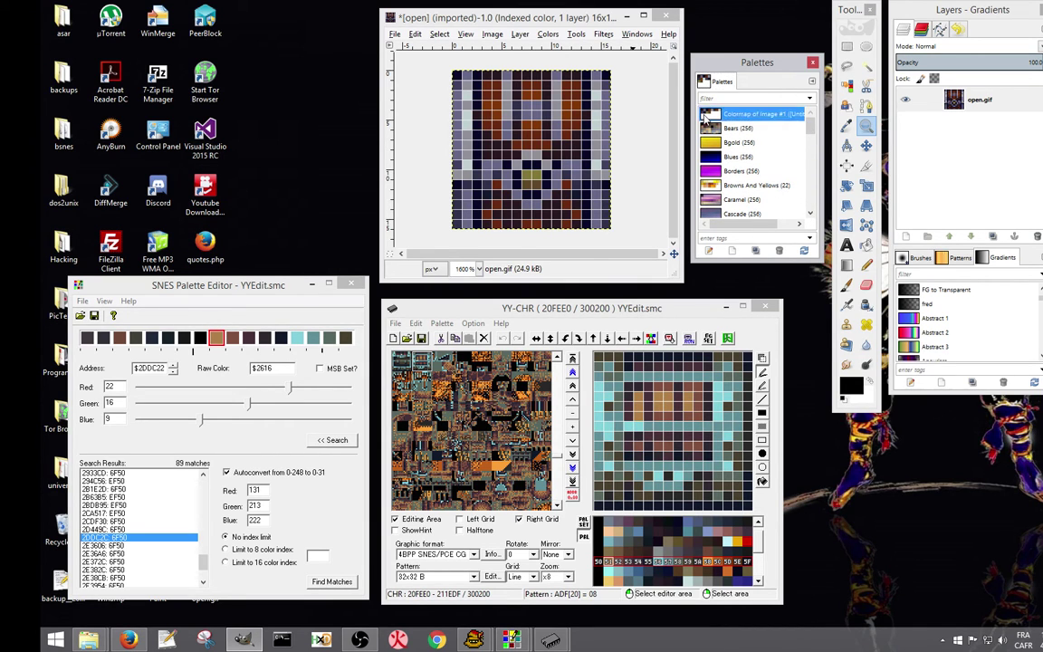
Open Colormap of Image #1 in the Palette Editor beside the image and make colour #0 foreground.
{"action": "double_click", "coordinate": [705, 122]}
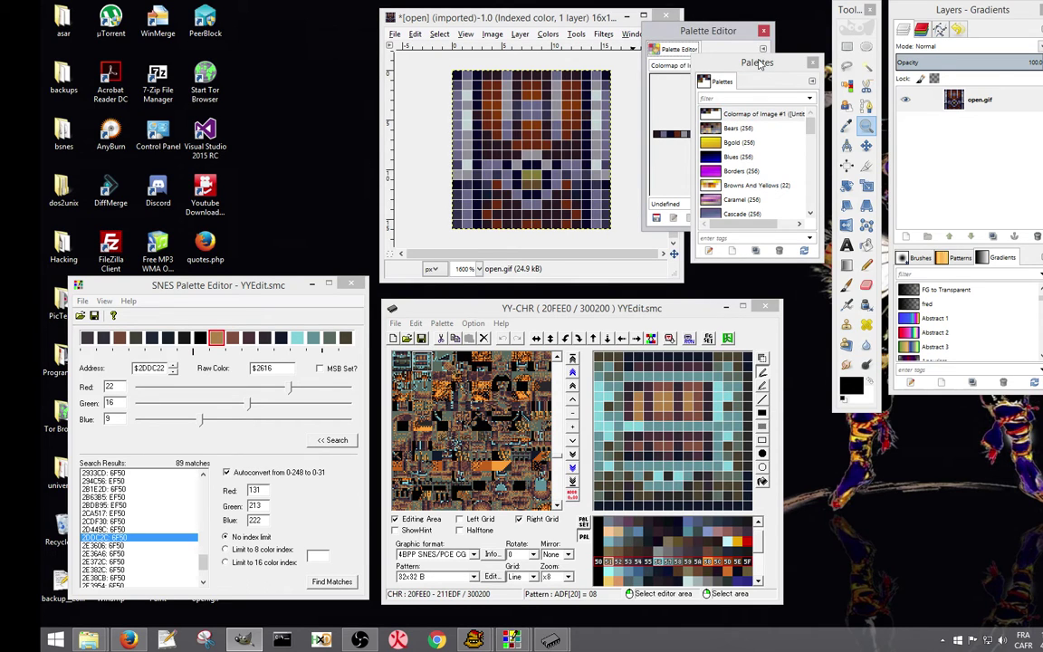
{"action": "left_click_drag", "start_coordinate": [759, 68], "coordinate": [962, 416]}
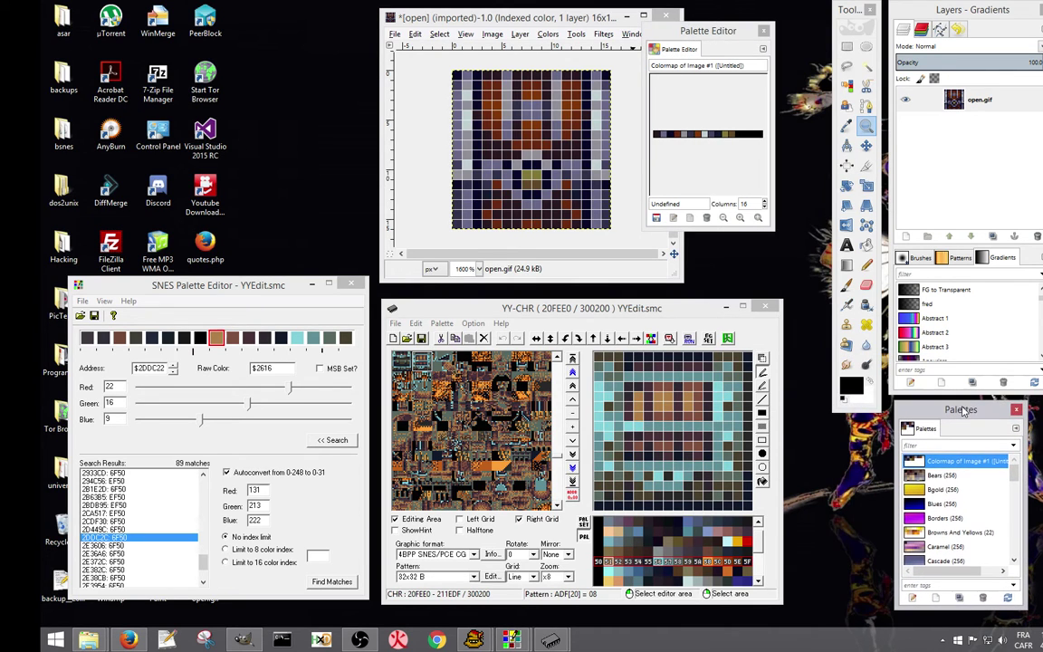
{"action": "left_click_drag", "start_coordinate": [683, 34], "coordinate": [732, 78]}
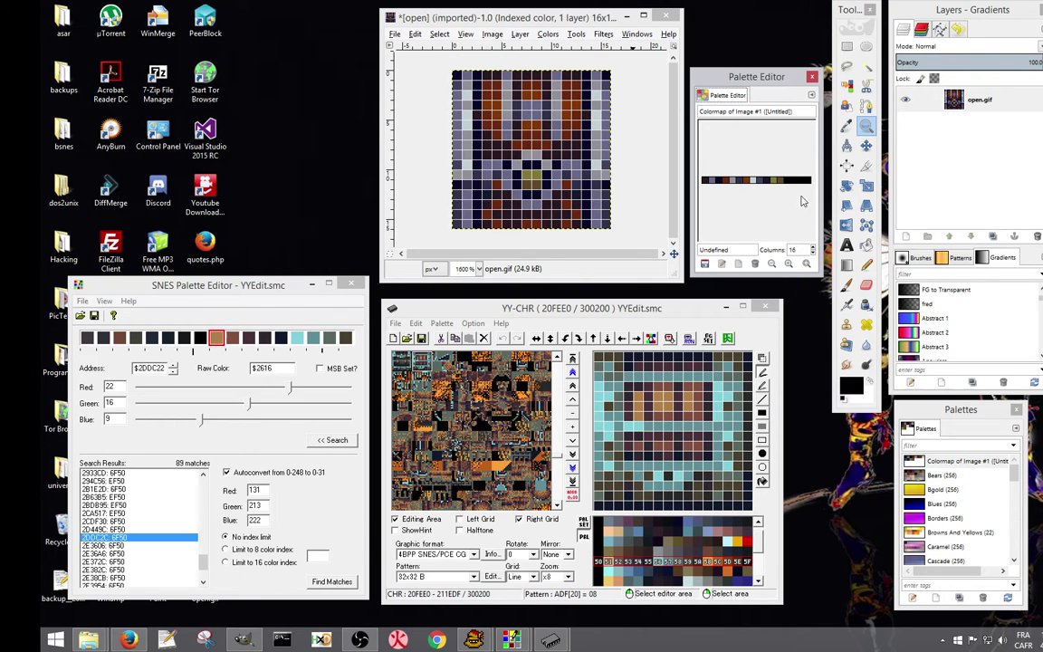
{"action": "left_click", "coordinate": [706, 181]}
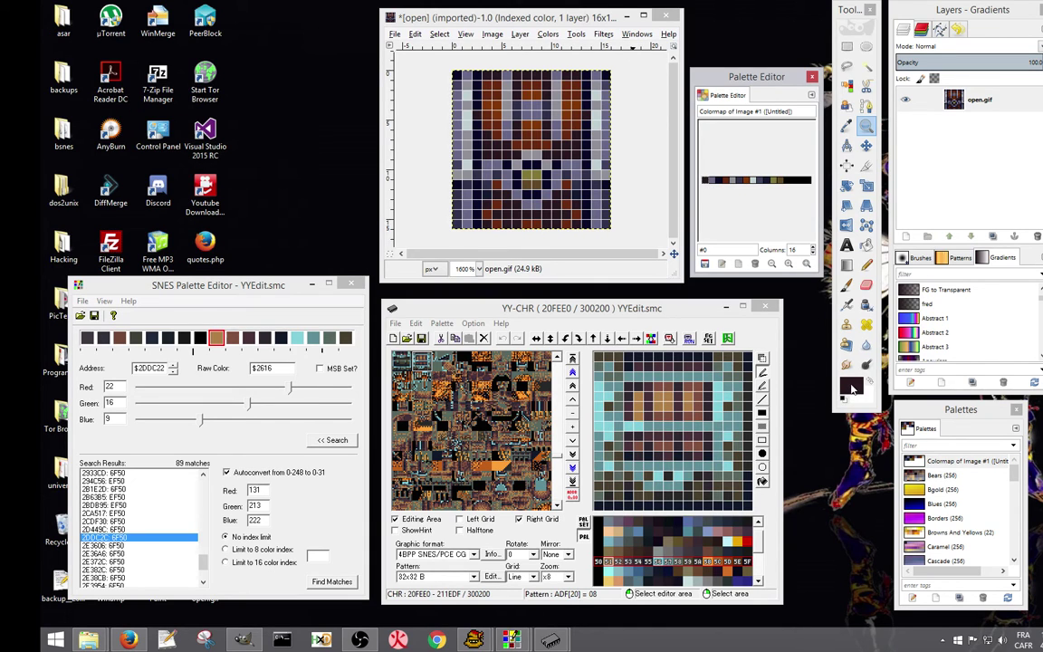
Open the FG/BG Color dialog at top right and close the Palettes dialog.
{"action": "left_click", "coordinate": [623, 35]}
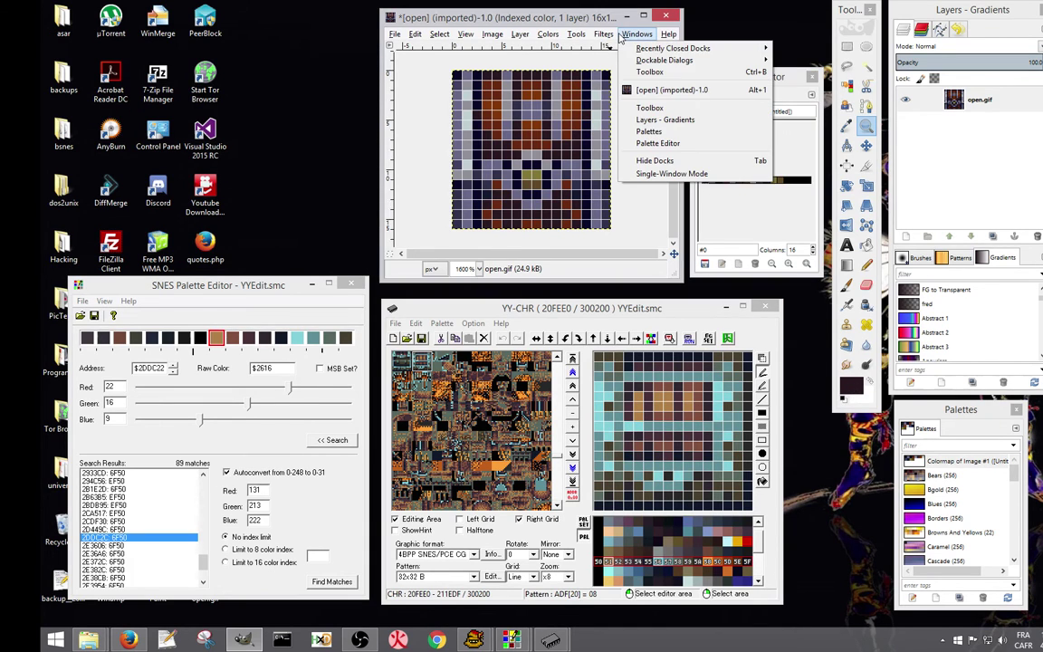
{"action": "mouse_move", "coordinate": [688, 60]}
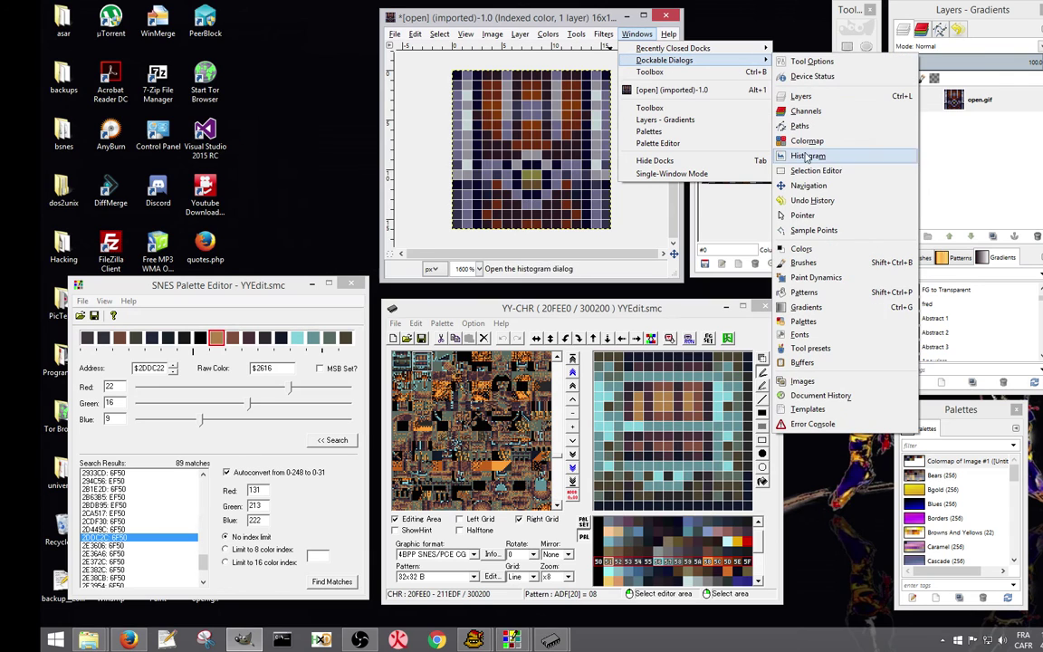
{"action": "left_click", "coordinate": [795, 249]}
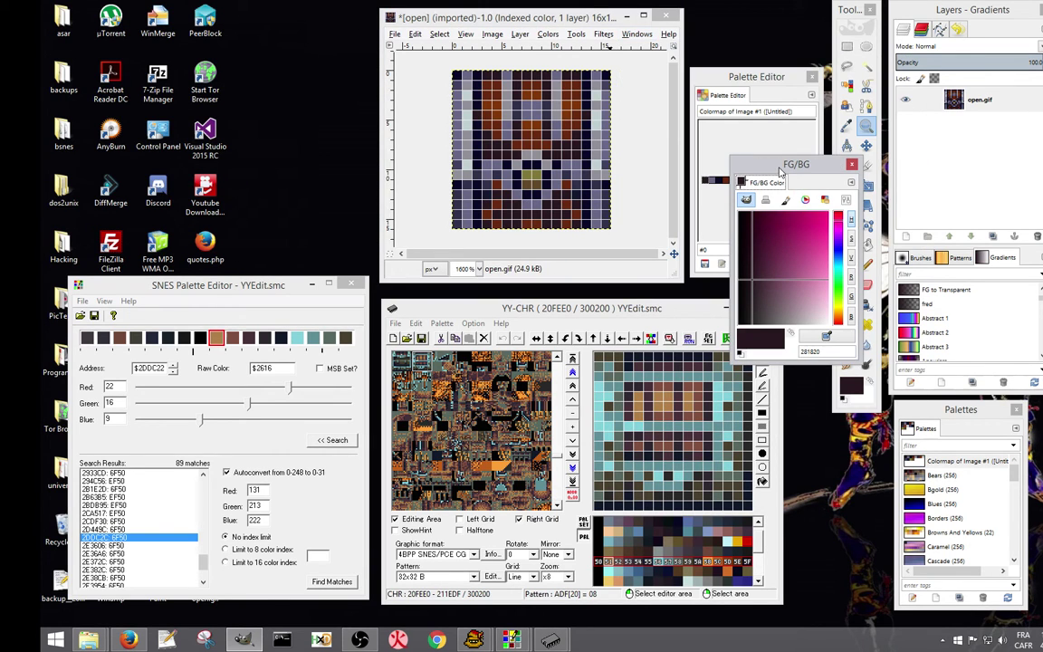
{"action": "left_click_drag", "start_coordinate": [780, 172], "coordinate": [835, 417]}
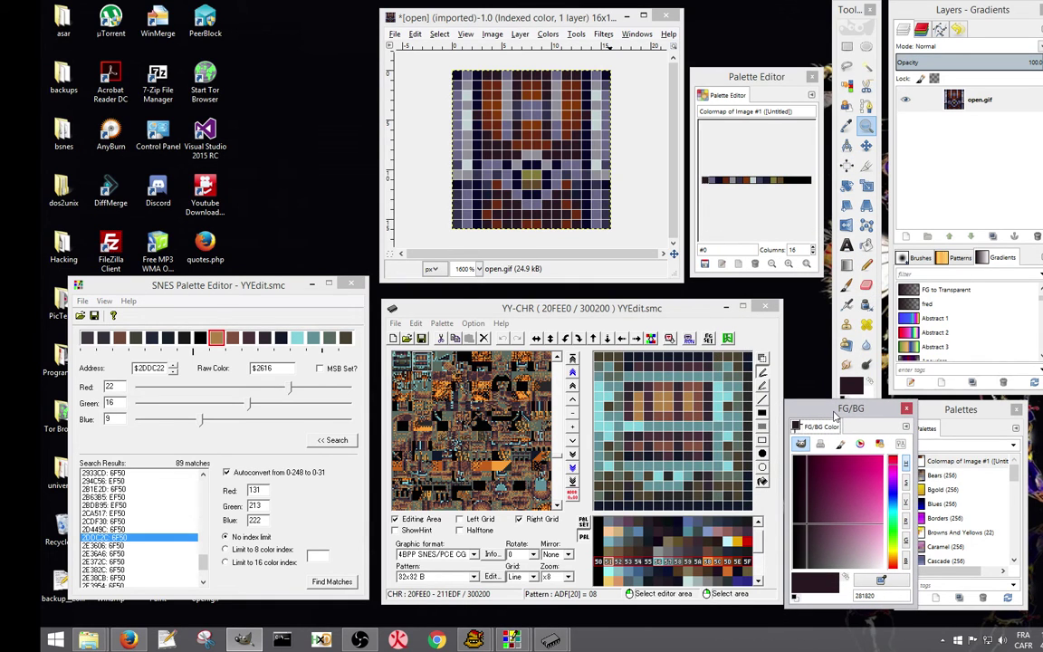
{"action": "left_click", "coordinate": [1015, 410]}
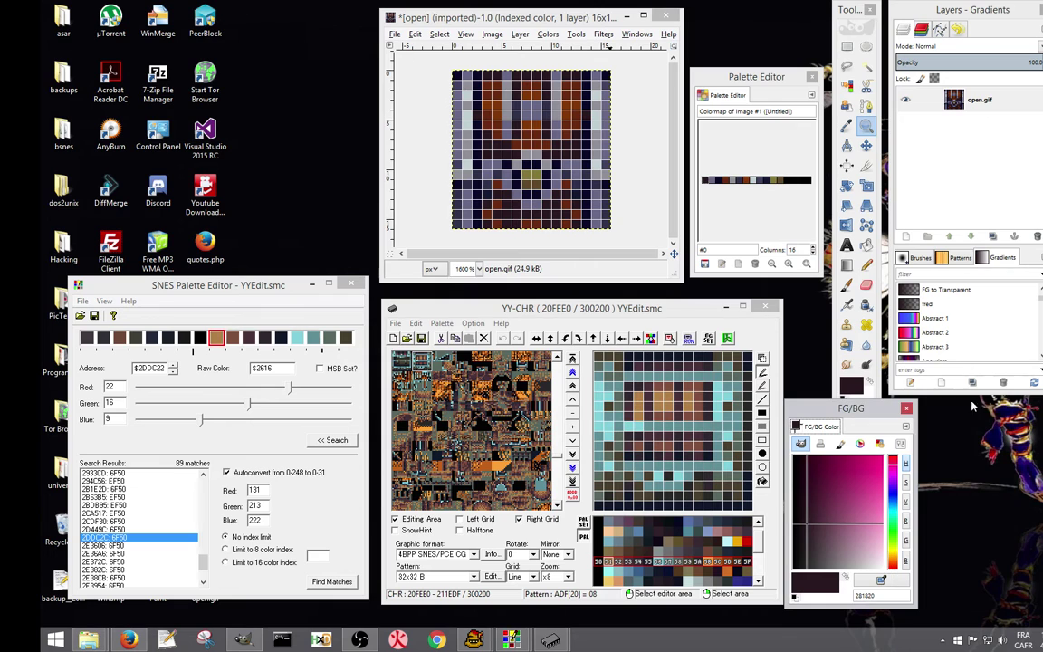
{"action": "left_click_drag", "start_coordinate": [853, 408], "coordinate": [892, 75]}
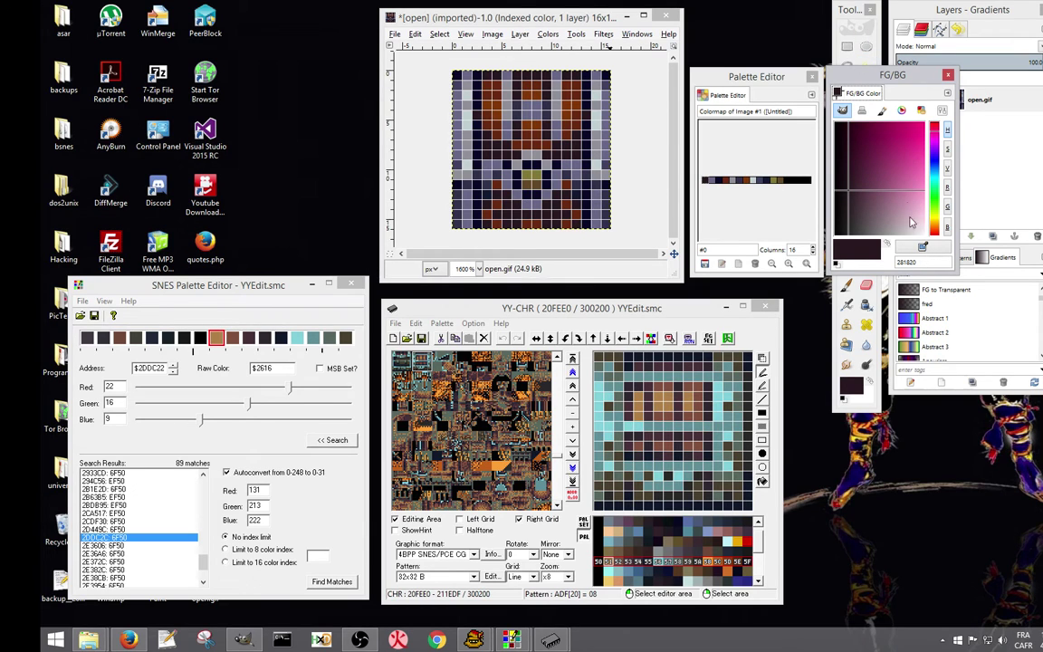
Show the foreground colour's Scales values, reading RGB 40/24/32 and hex 281820.
{"action": "left_click", "coordinate": [941, 111]}
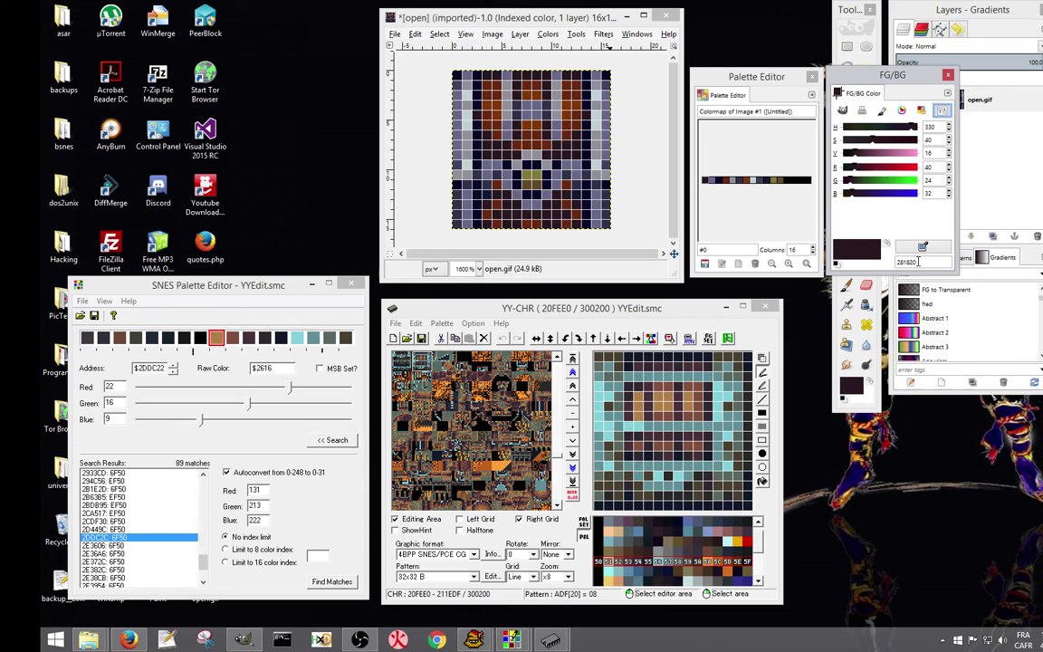
{"action": "double_click", "coordinate": [897, 263]}
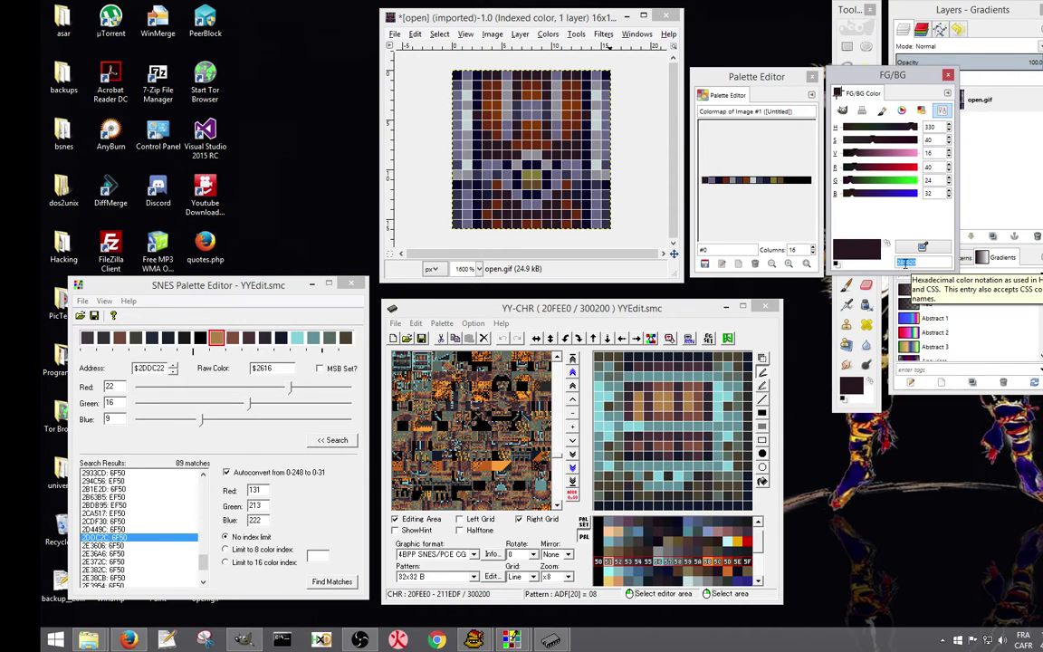
{"action": "left_click", "coordinate": [923, 263]}
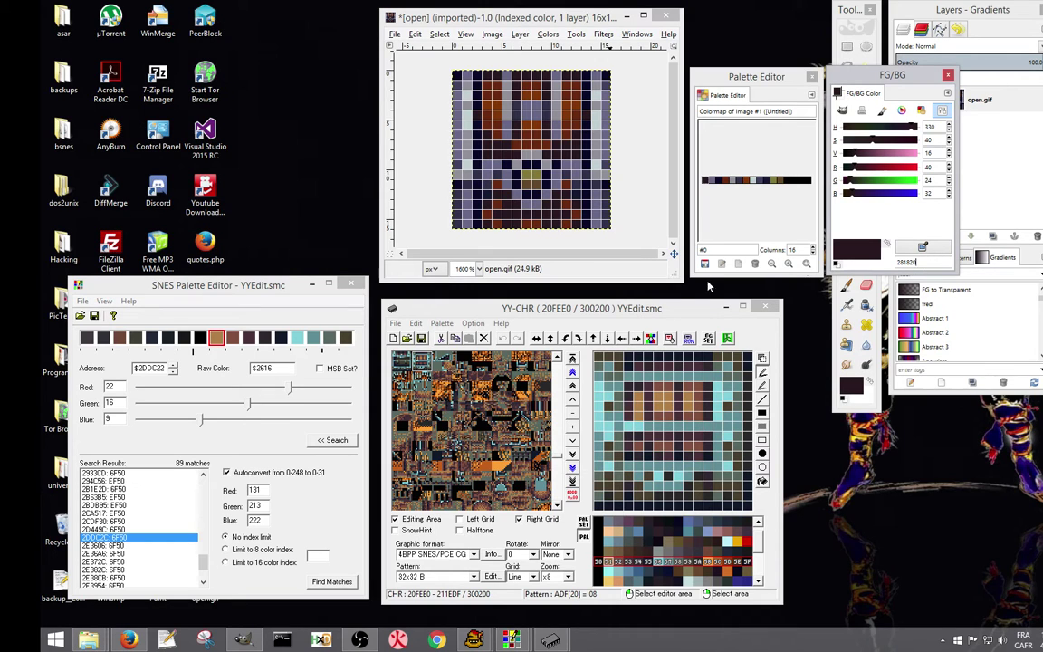
Open YY-CHR's colour editor for Pal51 and adjust its red, green and blue values, raising blue last.
{"action": "left_click", "coordinate": [610, 566]}
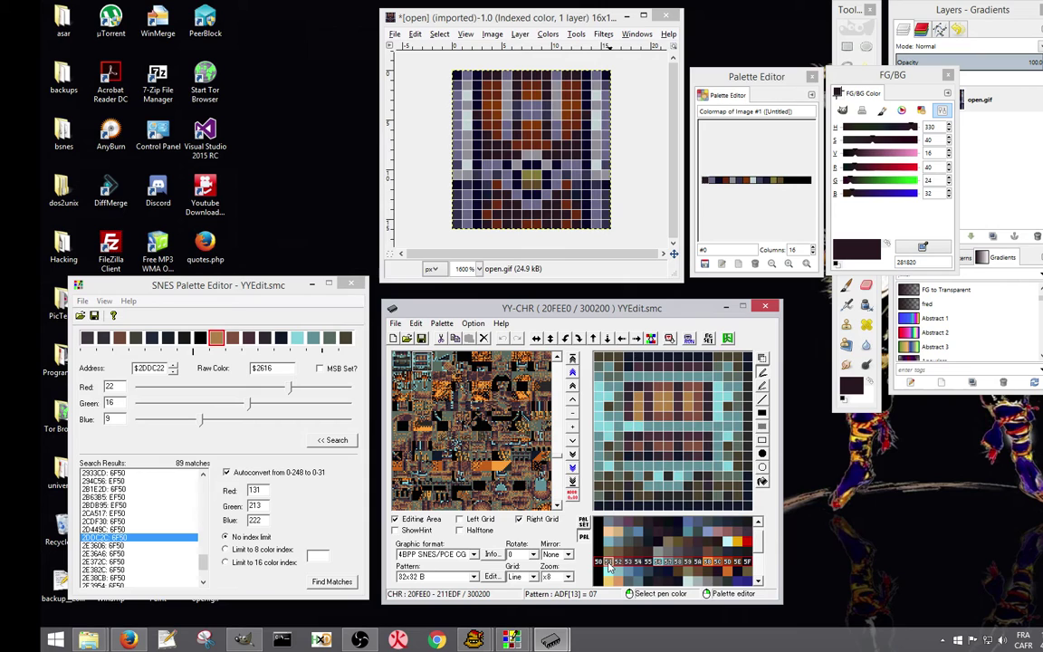
{"action": "right_click", "coordinate": [609, 566]}
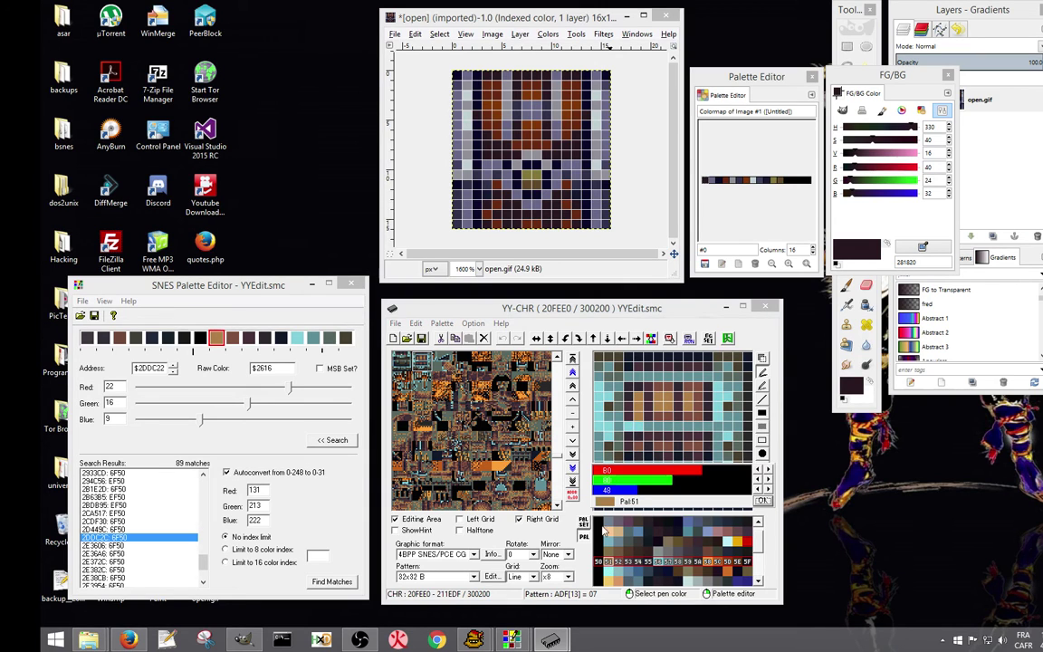
{"action": "left_click", "coordinate": [623, 473]}
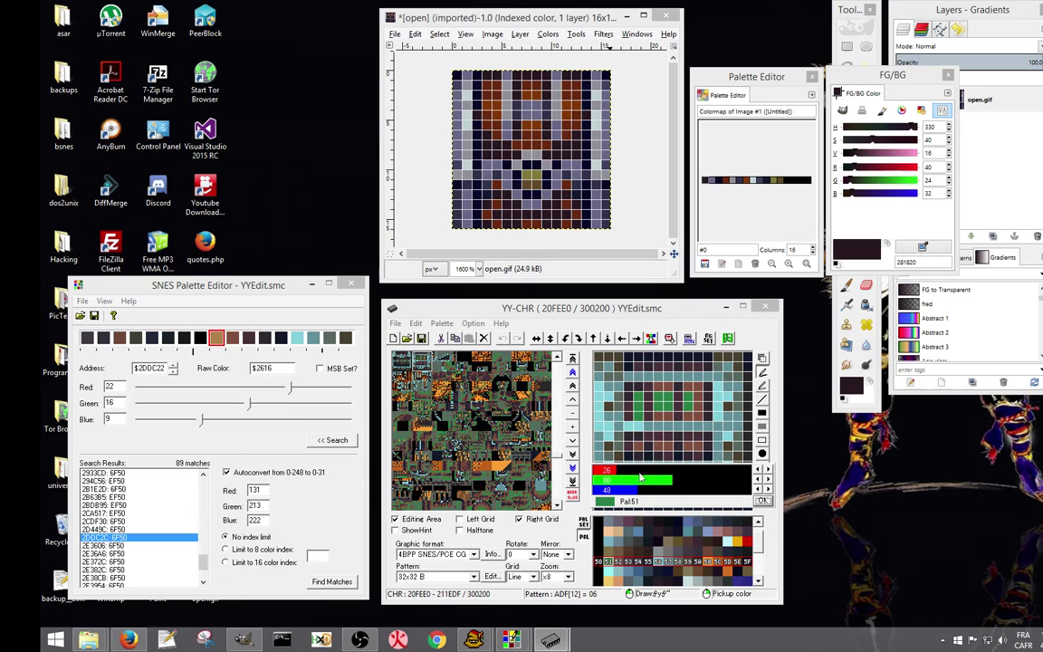
{"action": "left_click", "coordinate": [768, 473]}
{"action": "left_click", "coordinate": [767, 473]}
{"action": "left_click", "coordinate": [601, 480]}
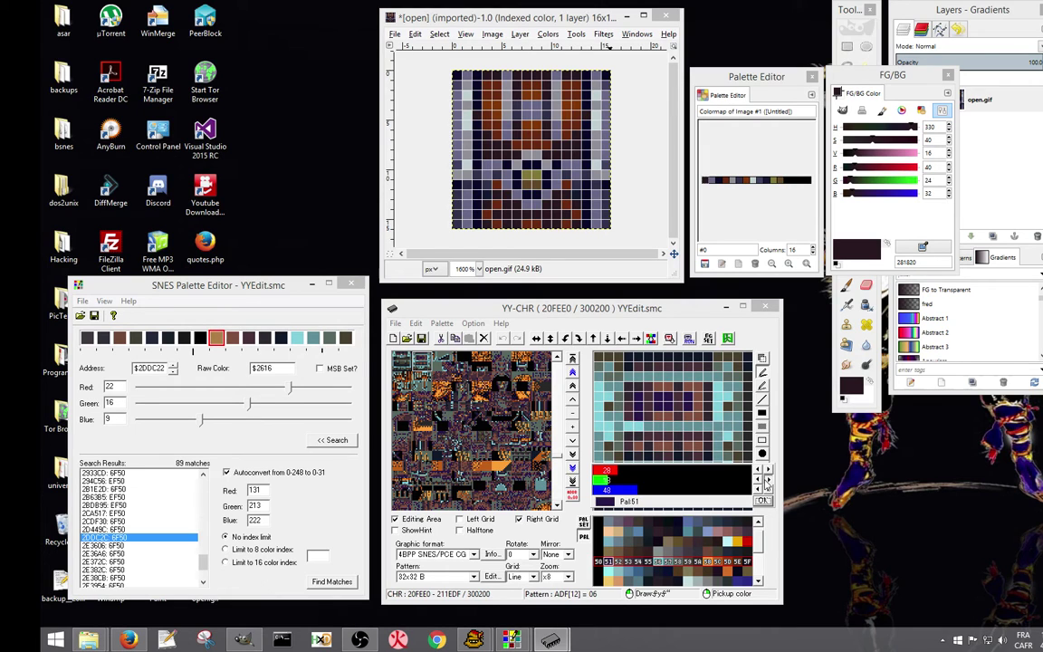
{"action": "left_click", "coordinate": [611, 491]}
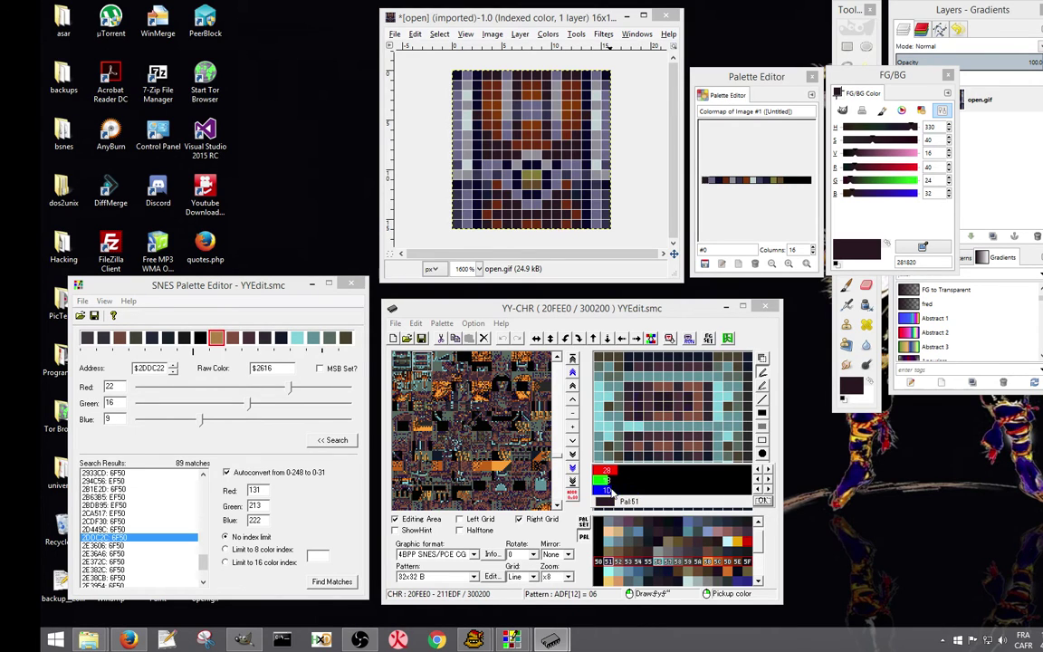
{"action": "left_click", "coordinate": [769, 490]}
Darken the ROM colour at $2DDC22 to Red 5, Green 3, Blue 4, then advance to $2DDC24.
{"action": "left_click_drag", "start_coordinate": [288, 389], "coordinate": [176, 390]}
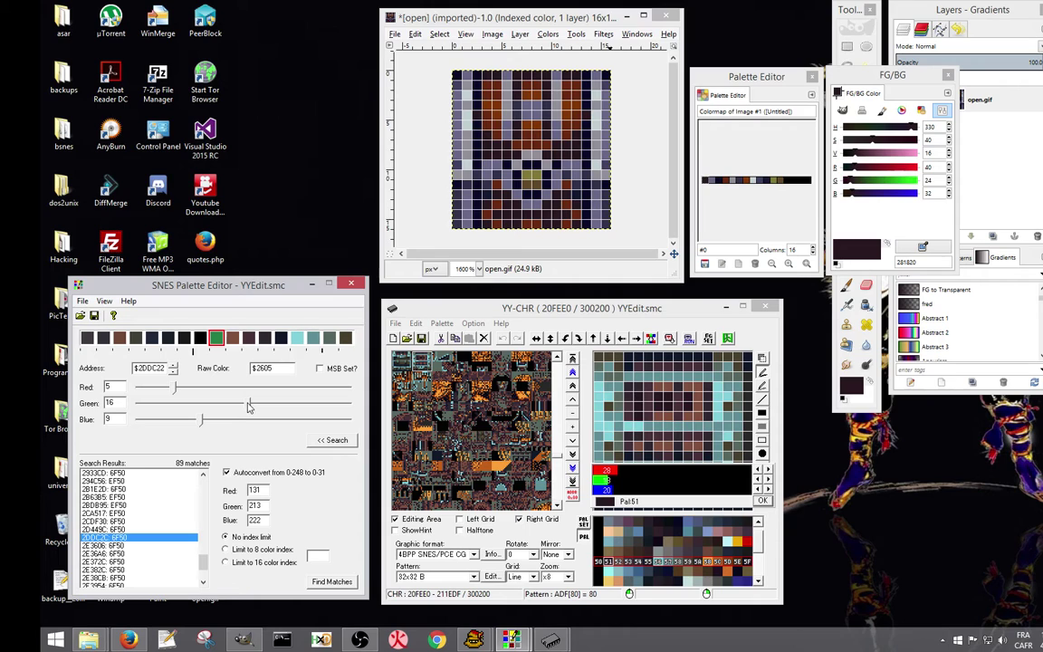
{"action": "left_click_drag", "start_coordinate": [250, 406], "coordinate": [162, 410]}
{"action": "left_click_drag", "start_coordinate": [201, 426], "coordinate": [166, 426]}
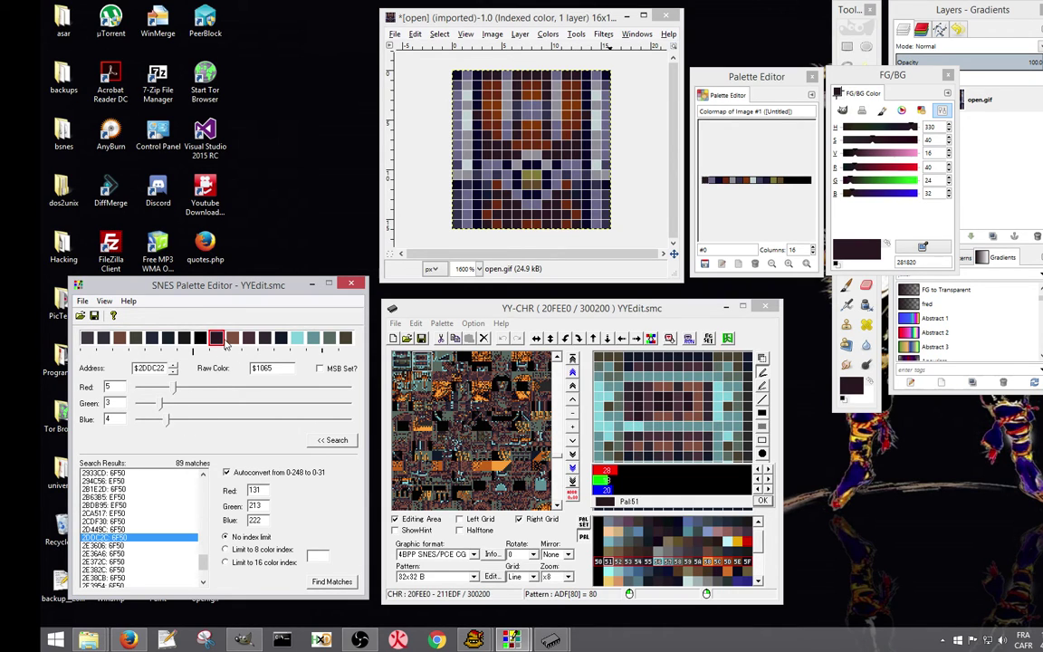
{"action": "left_click", "coordinate": [174, 366]}
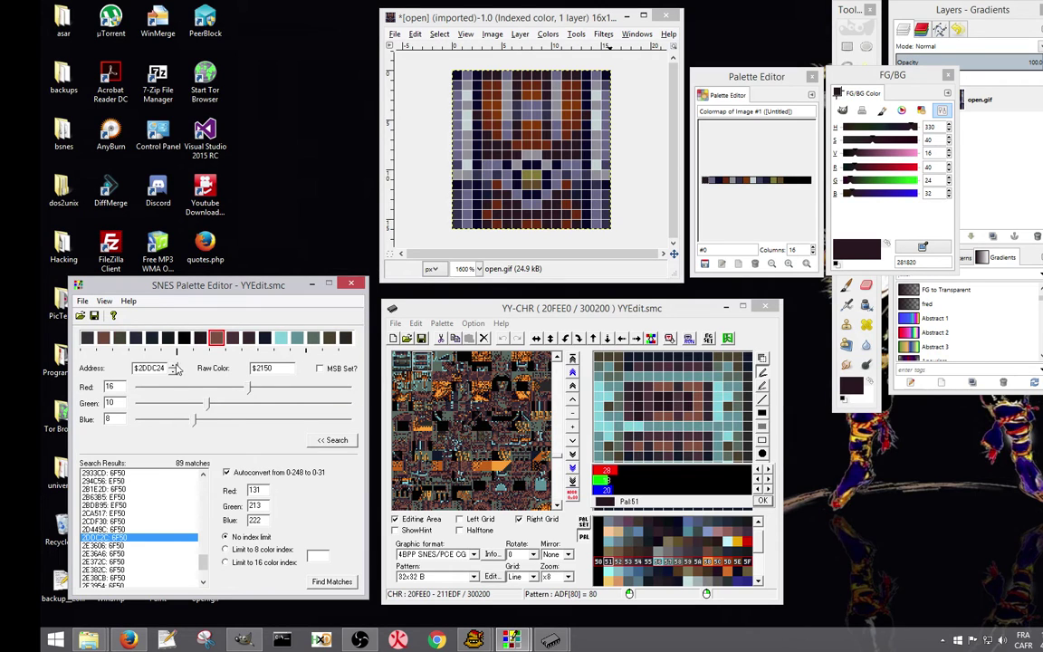
Select palette row 52 for the tile and GIMP colormap entry #1 as the reference colour.
{"action": "left_click", "coordinate": [621, 562]}
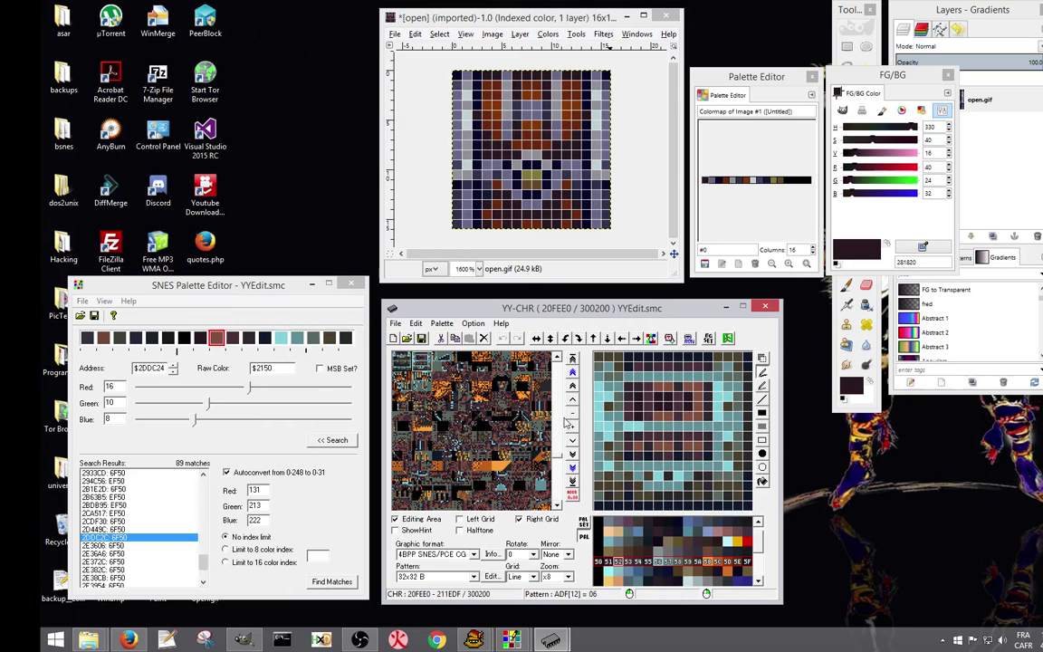
{"action": "left_click", "coordinate": [713, 182]}
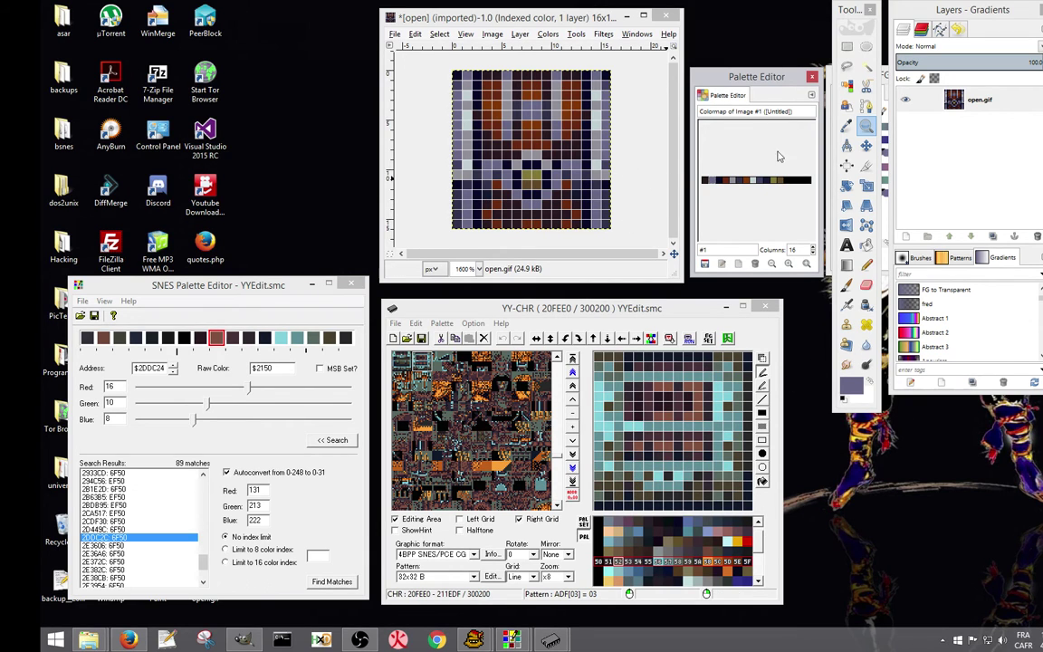
{"action": "left_click", "coordinate": [830, 80]}
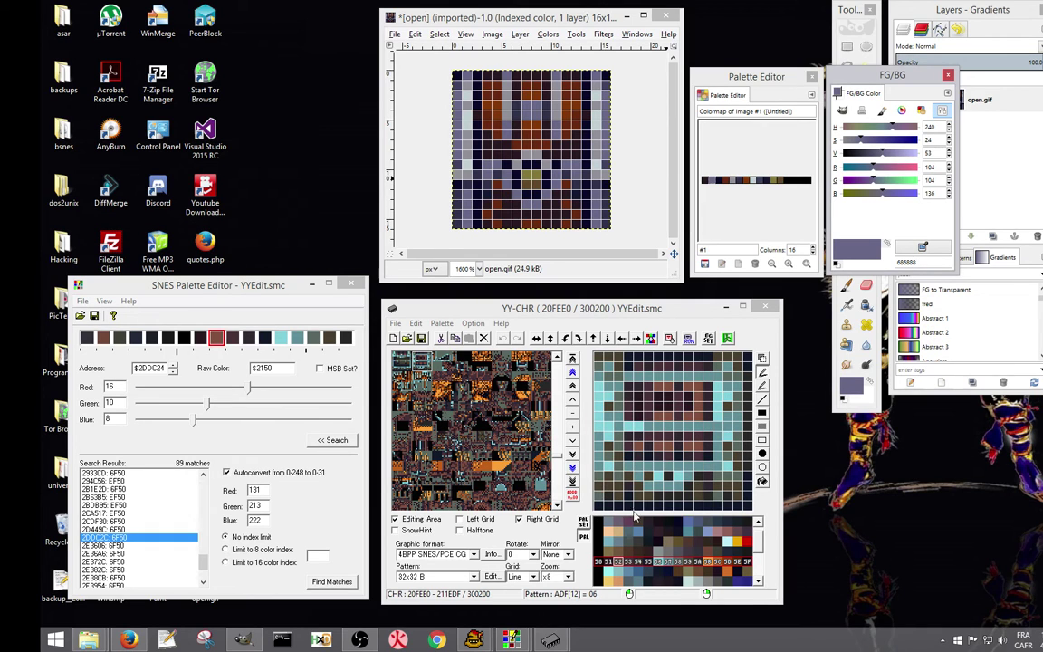
Set the colour at $2DDC24 to Red 13, Green 13, Blue 17.
{"action": "right_click", "coordinate": [620, 564]}
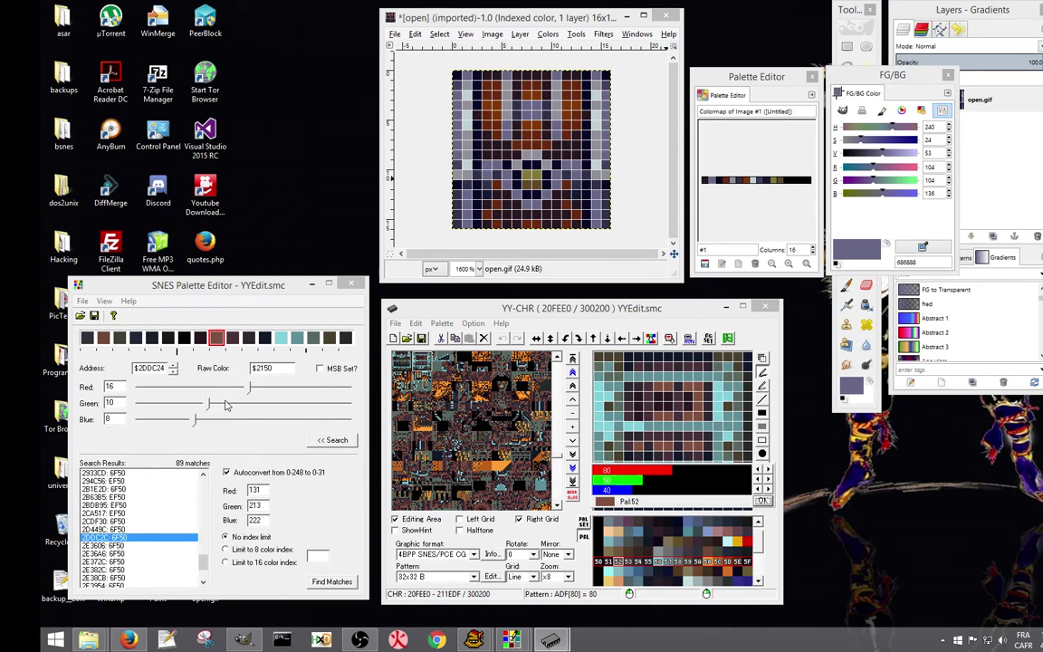
{"action": "left_click_drag", "start_coordinate": [247, 389], "coordinate": [226, 391]}
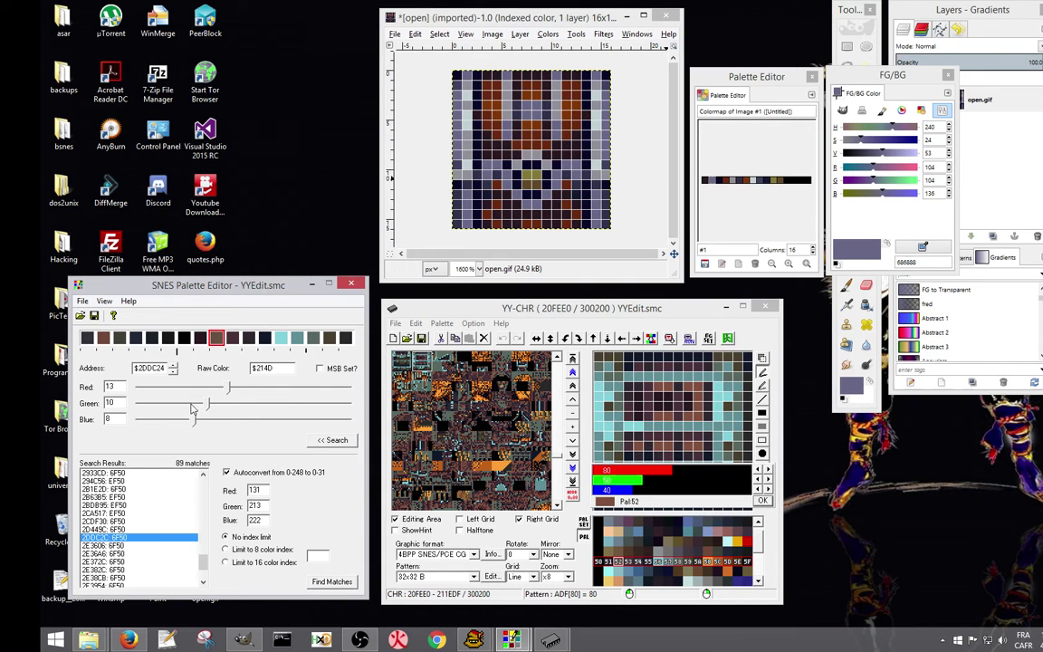
{"action": "left_click_drag", "start_coordinate": [208, 405], "coordinate": [224, 408]}
{"action": "left_click_drag", "start_coordinate": [195, 419], "coordinate": [254, 419]}
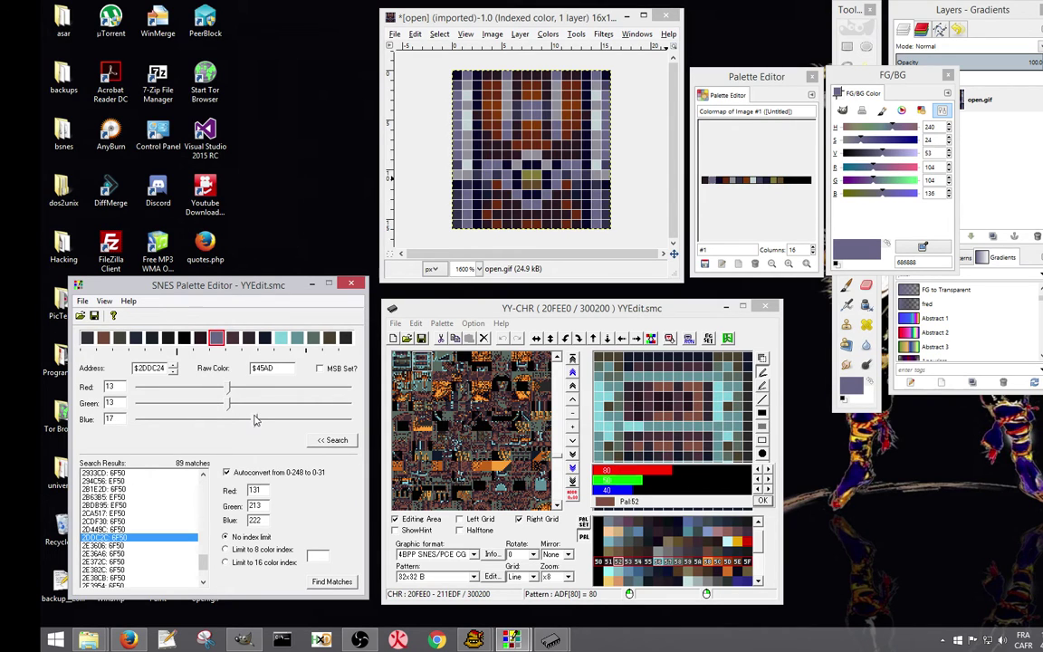
Adjust YY-CHR Pal52's red and green bars toward the 68/68/88 reference grey-blue.
{"action": "left_click", "coordinate": [661, 473]}
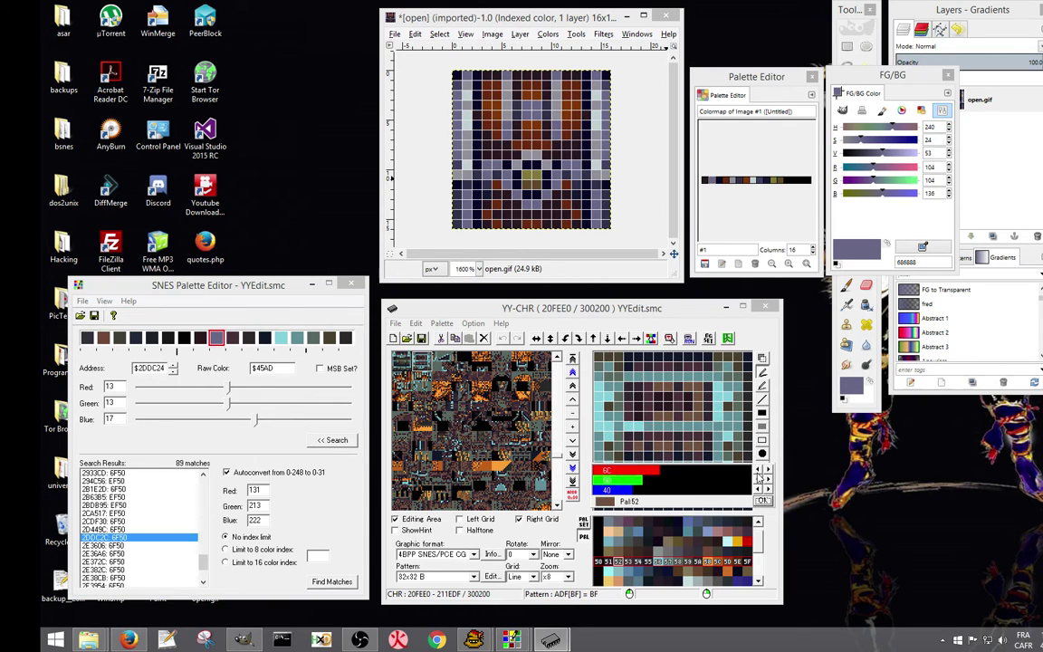
{"action": "left_click", "coordinate": [759, 473]}
{"action": "left_click", "coordinate": [657, 483]}
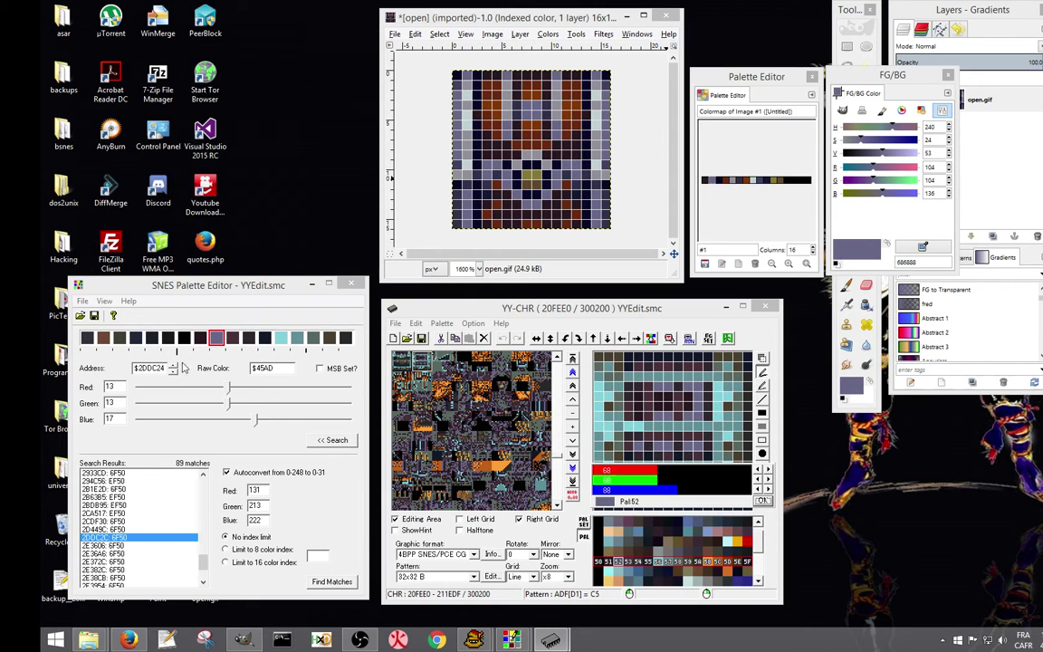
Minimize the YY-CHR and SNES Palette Editor windows, leaving GIMP over the desktop.
{"action": "left_click", "coordinate": [82, 302]}
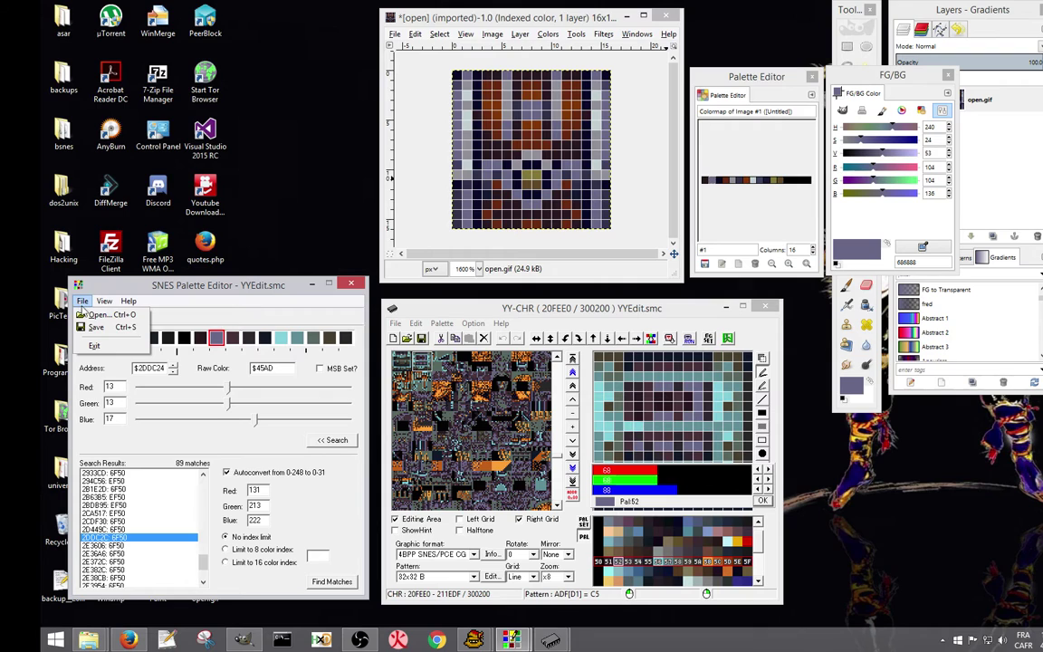
{"action": "left_click", "coordinate": [74, 282]}
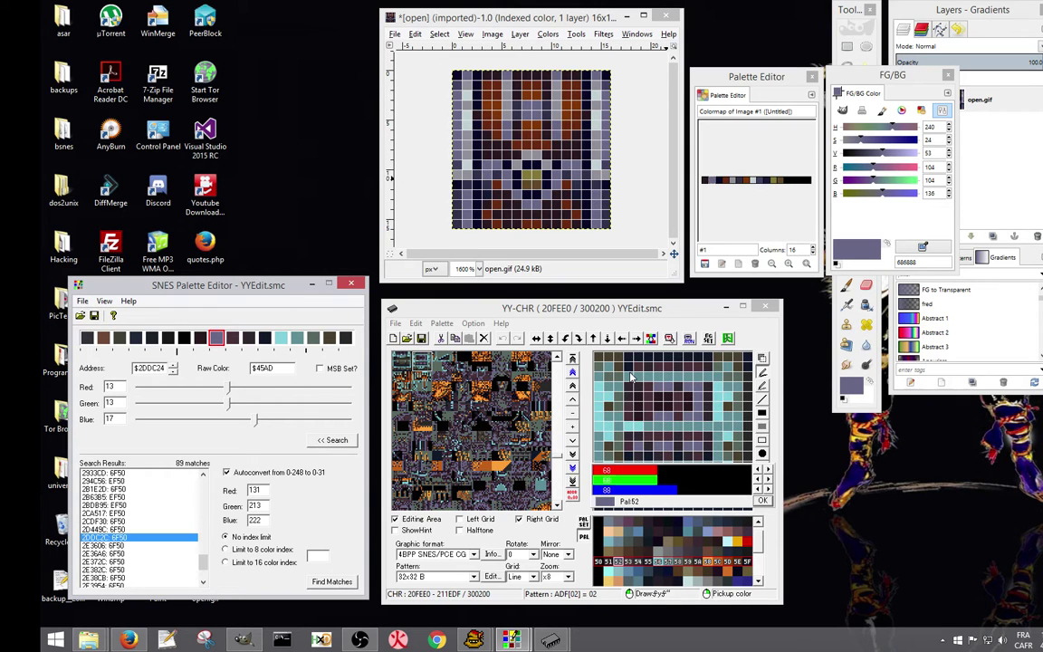
{"action": "left_click", "coordinate": [725, 307]}
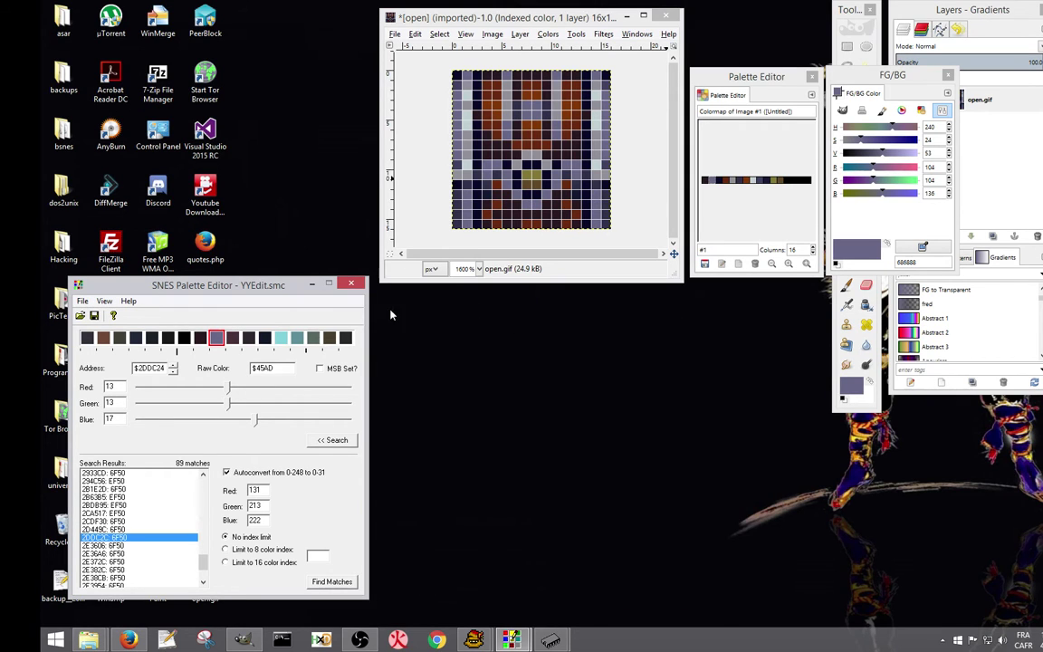
{"action": "left_click", "coordinate": [310, 285]}
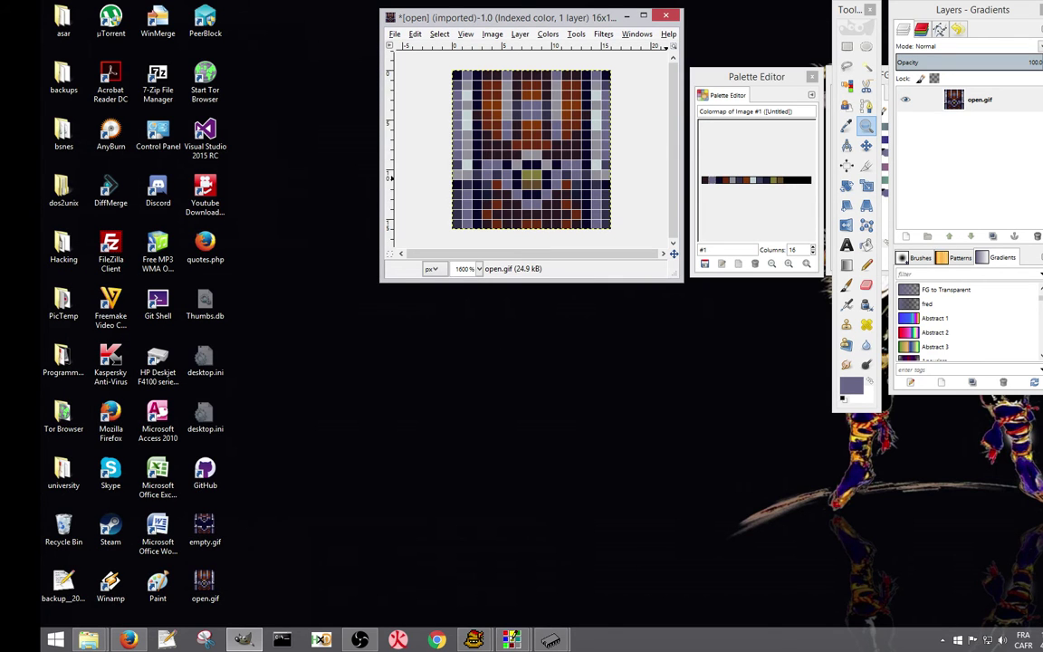
Restore YY-CHR with chest_done.smc, show the chest tile at 20FEE0, and move the palette editor left.
{"action": "left_click", "coordinate": [242, 639]}
{"action": "left_click_drag", "start_coordinate": [960, 154], "coordinate": [596, 305]}
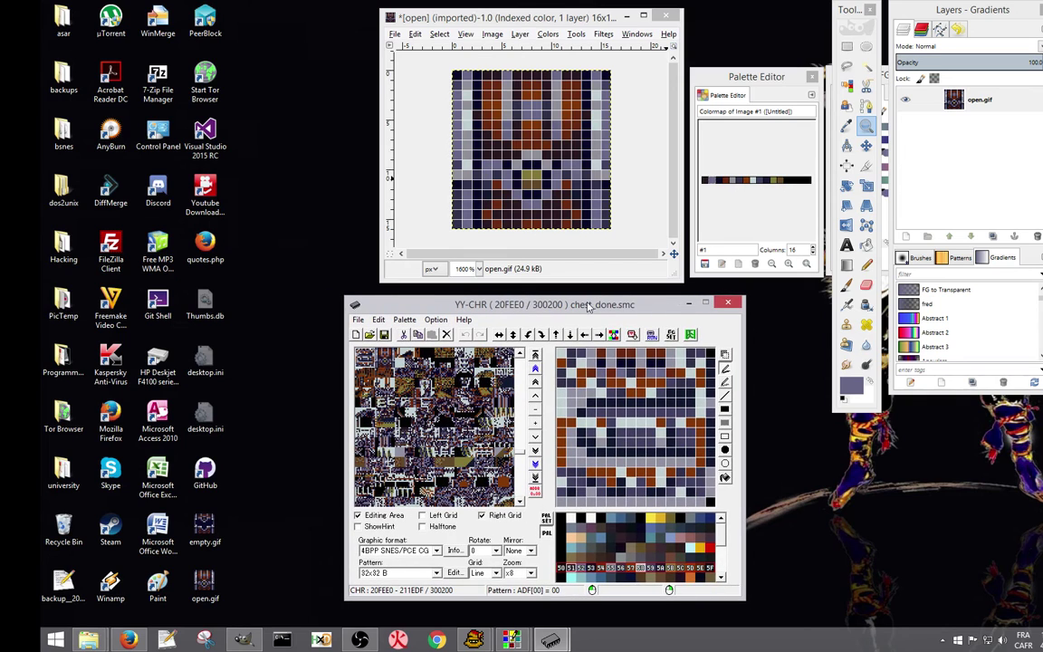
{"action": "left_click", "coordinate": [392, 358]}
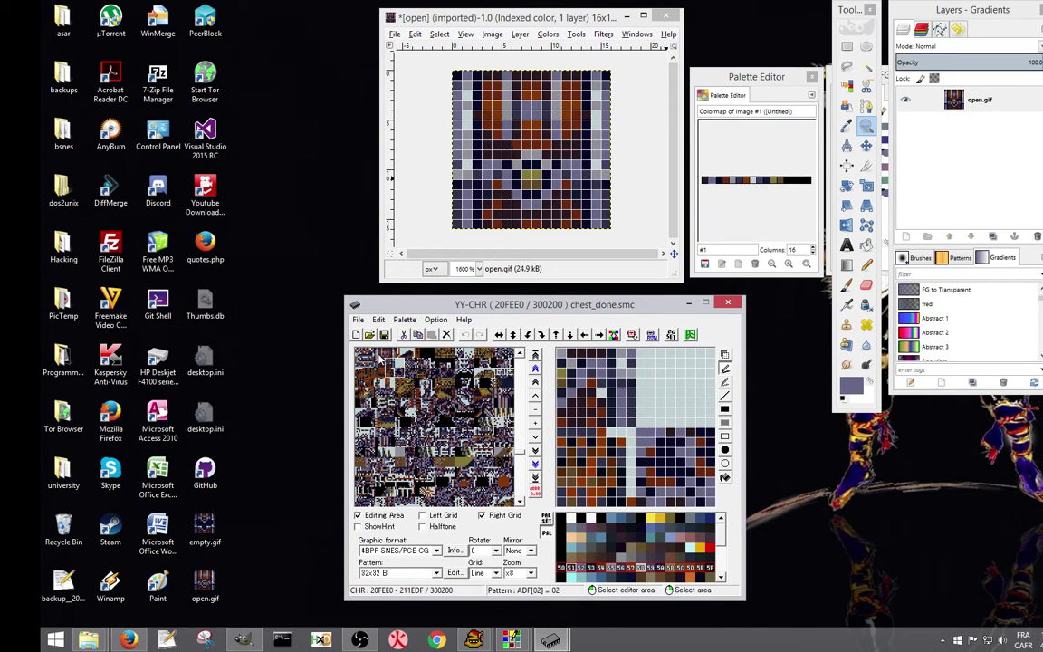
{"action": "left_click", "coordinate": [381, 359]}
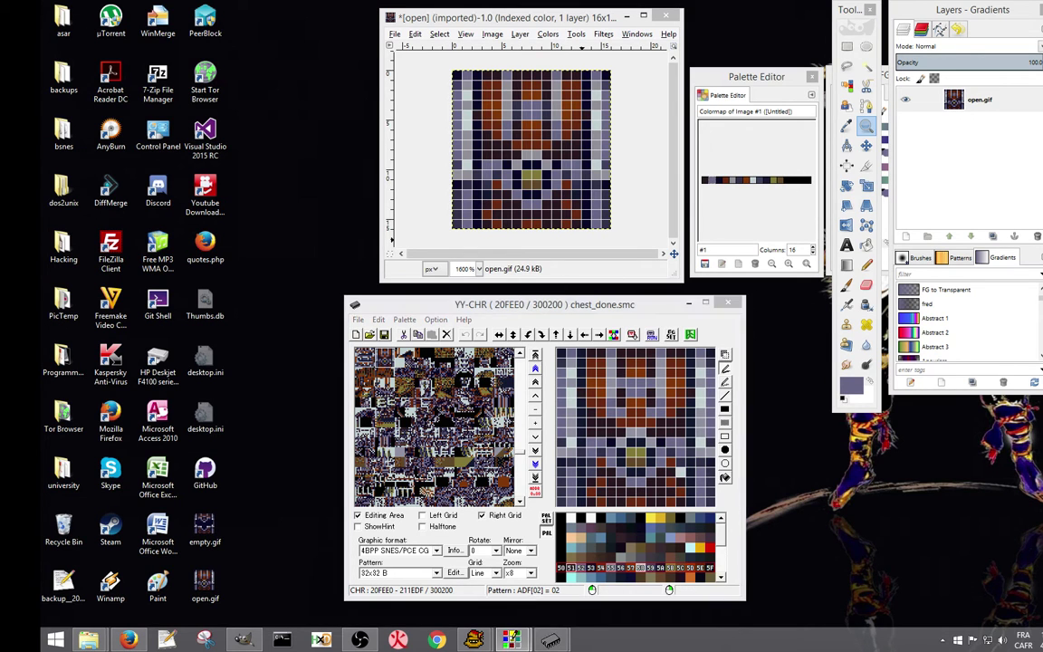
{"action": "left_click_drag", "start_coordinate": [501, 237], "coordinate": [133, 293]}
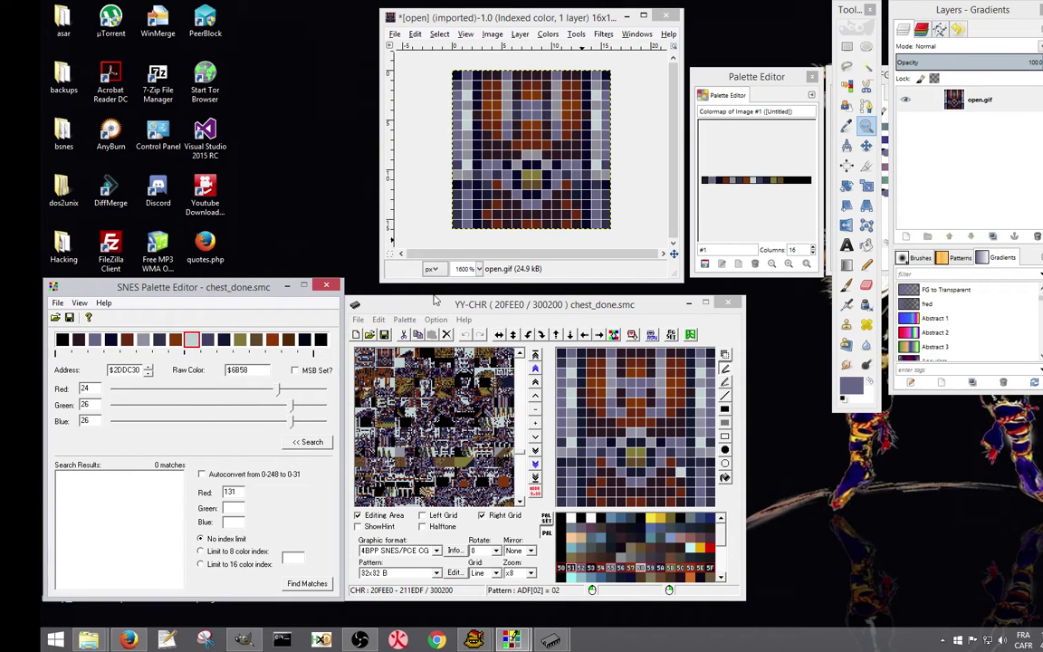
Reposition YY-CHR and the palette editor, then minimize and restore the chest_done.smc palette editor.
{"action": "left_click_drag", "start_coordinate": [419, 309], "coordinate": [432, 309]}
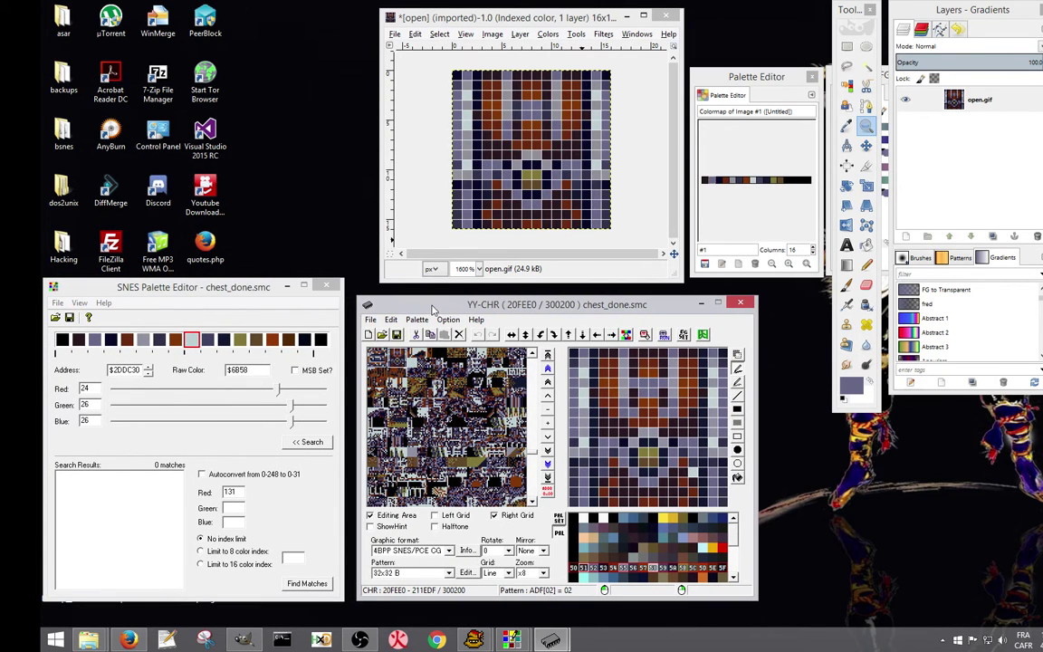
{"action": "left_click_drag", "start_coordinate": [260, 297], "coordinate": [266, 294]}
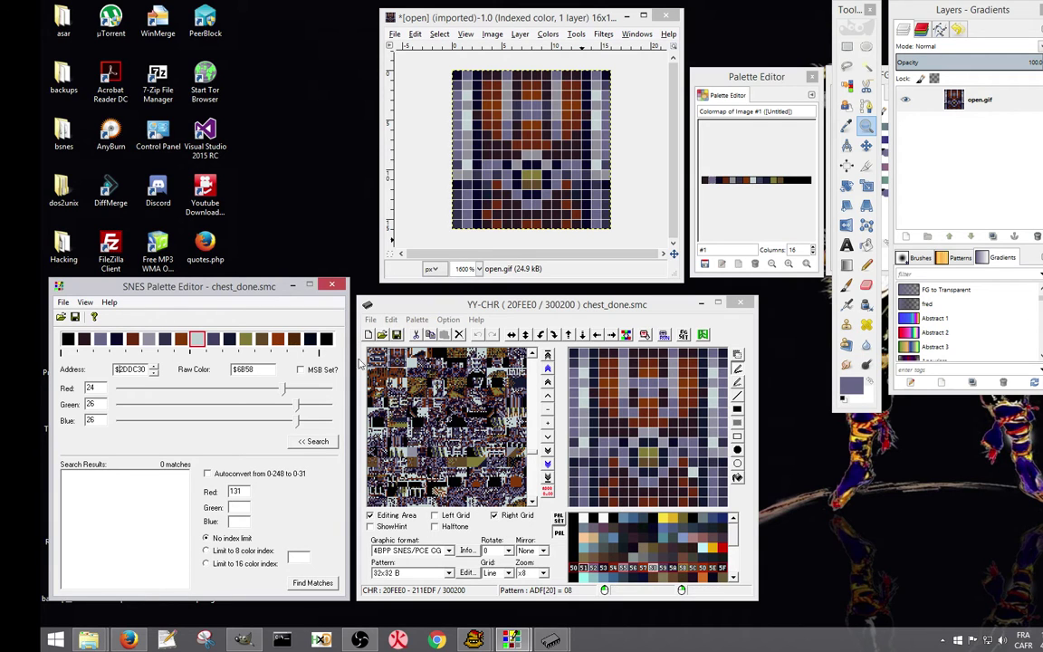
{"action": "left_click", "coordinate": [293, 286]}
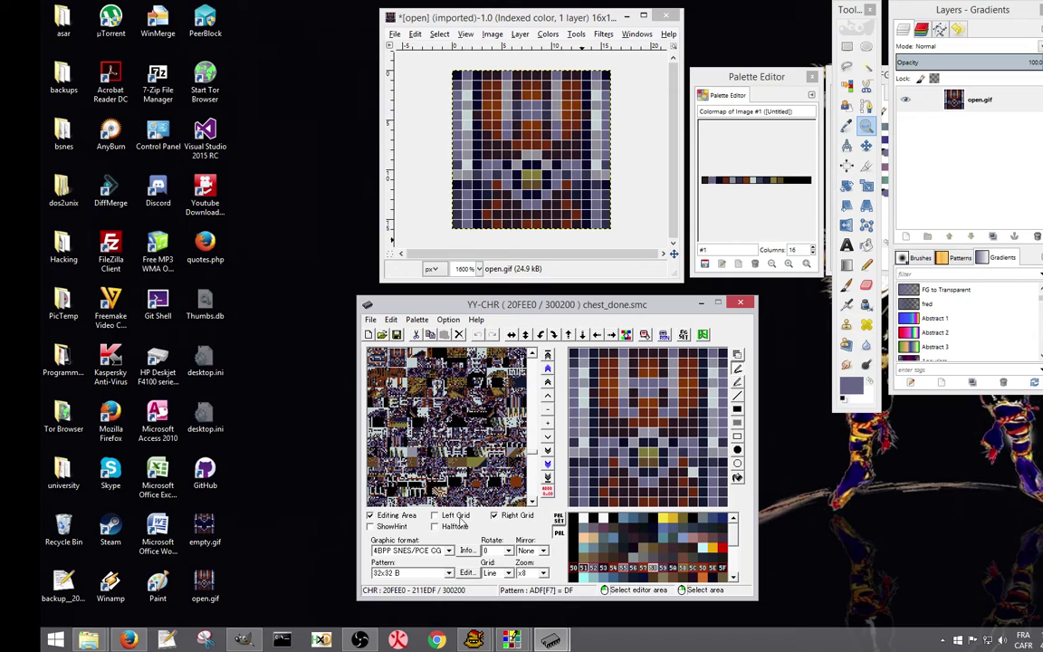
{"action": "mouse_move", "coordinate": [511, 638]}
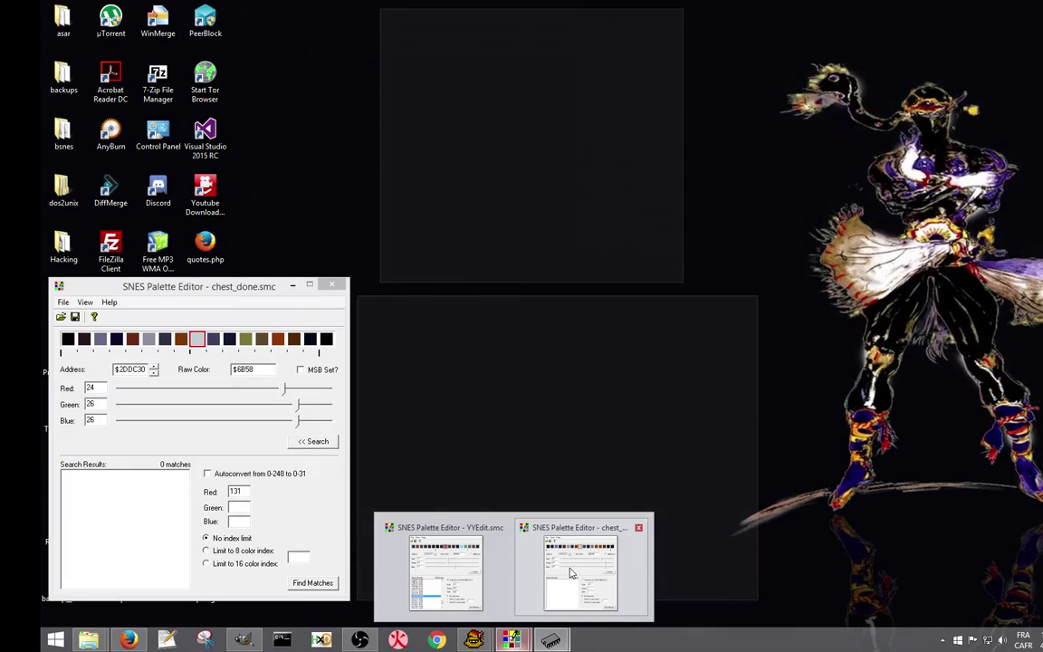
{"action": "left_click", "coordinate": [571, 572]}
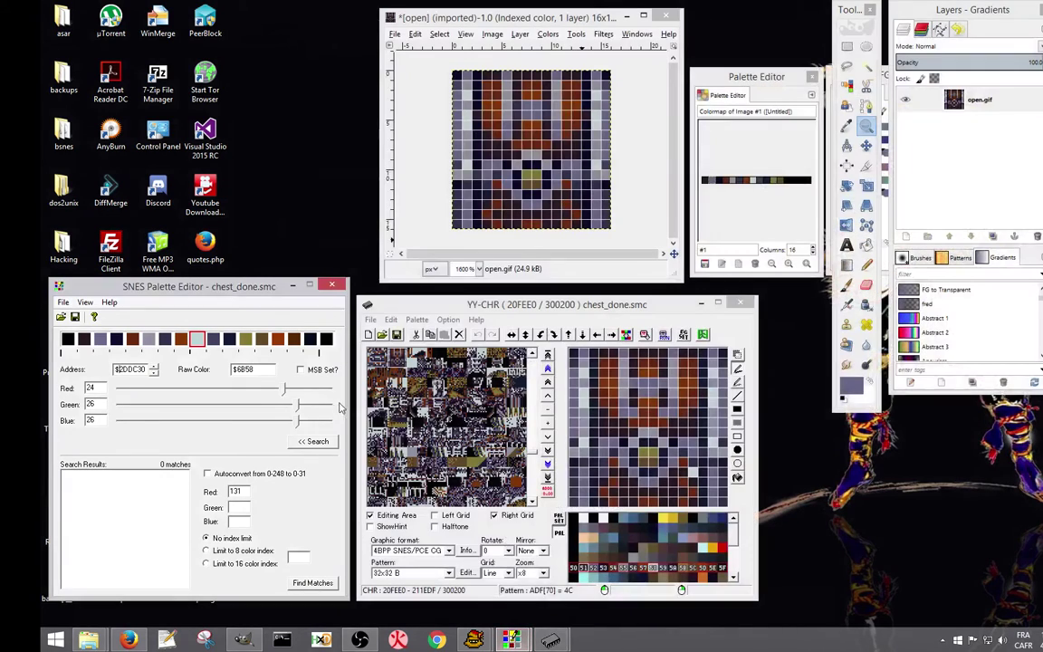
Close the palette editor, compare YYEdit.smc's first tile, then view another chest_done.smc chest tile.
{"action": "left_click", "coordinate": [330, 286]}
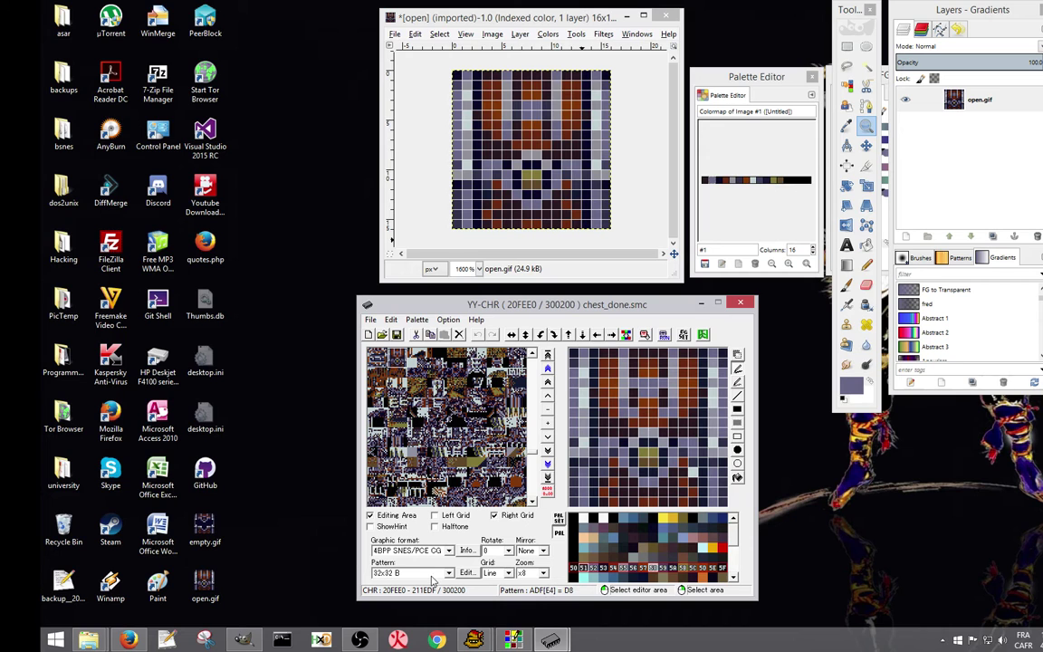
{"action": "mouse_move", "coordinate": [551, 641]}
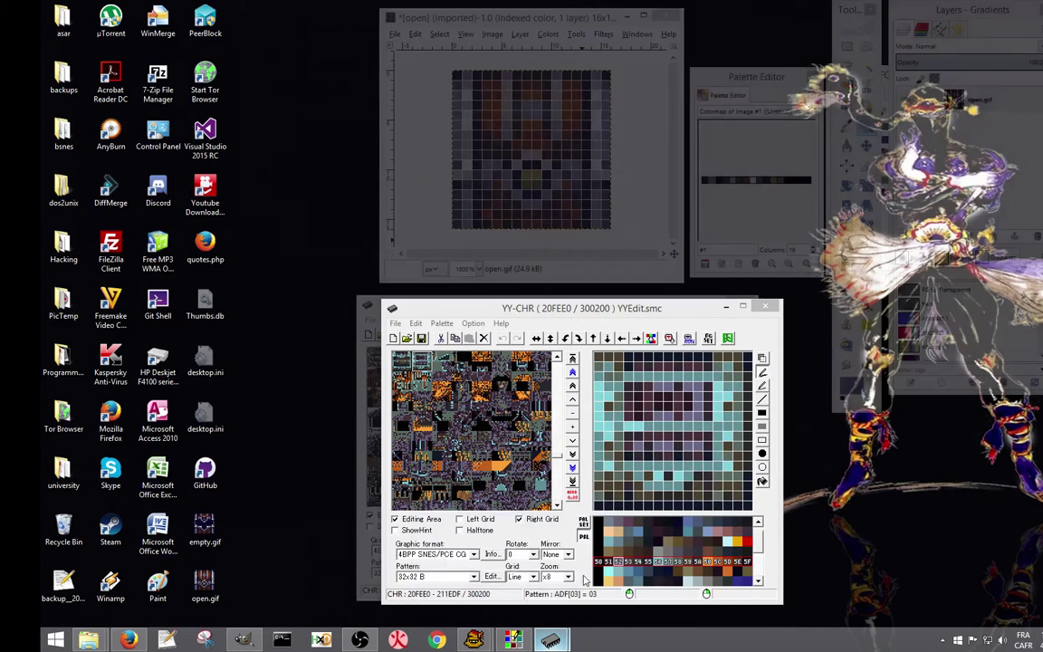
{"action": "left_click", "coordinate": [584, 581]}
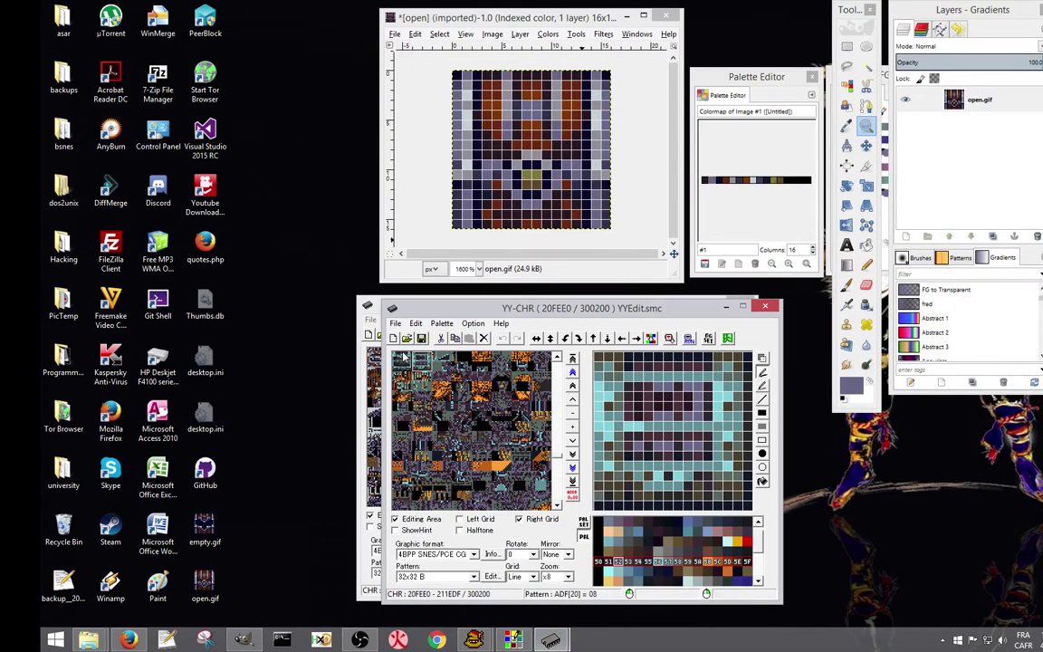
{"action": "left_click", "coordinate": [398, 361]}
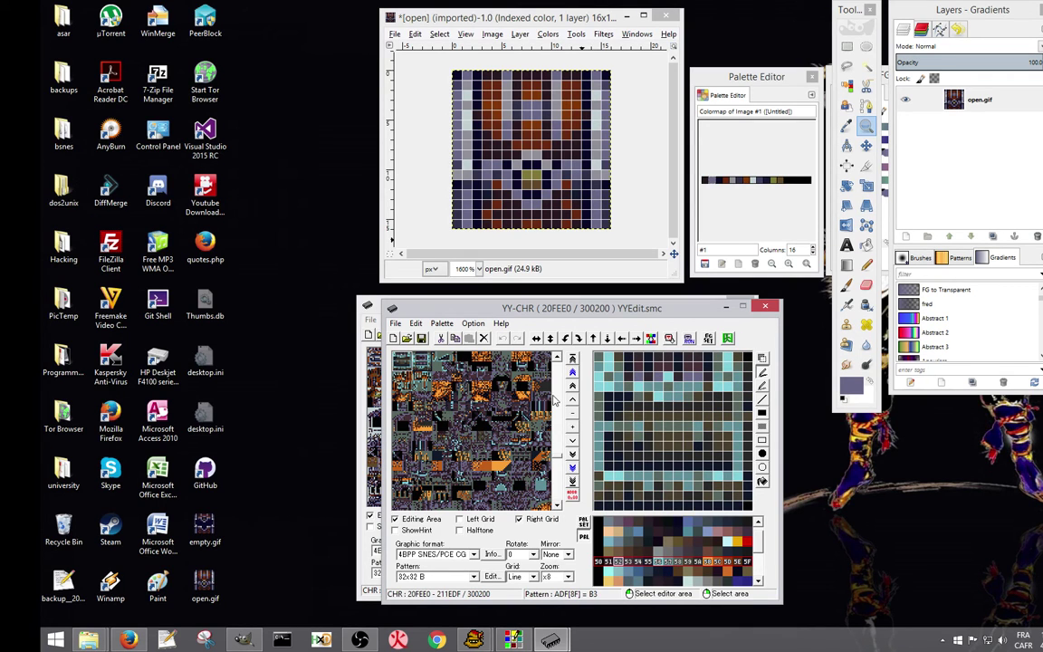
{"action": "left_click", "coordinate": [725, 307]}
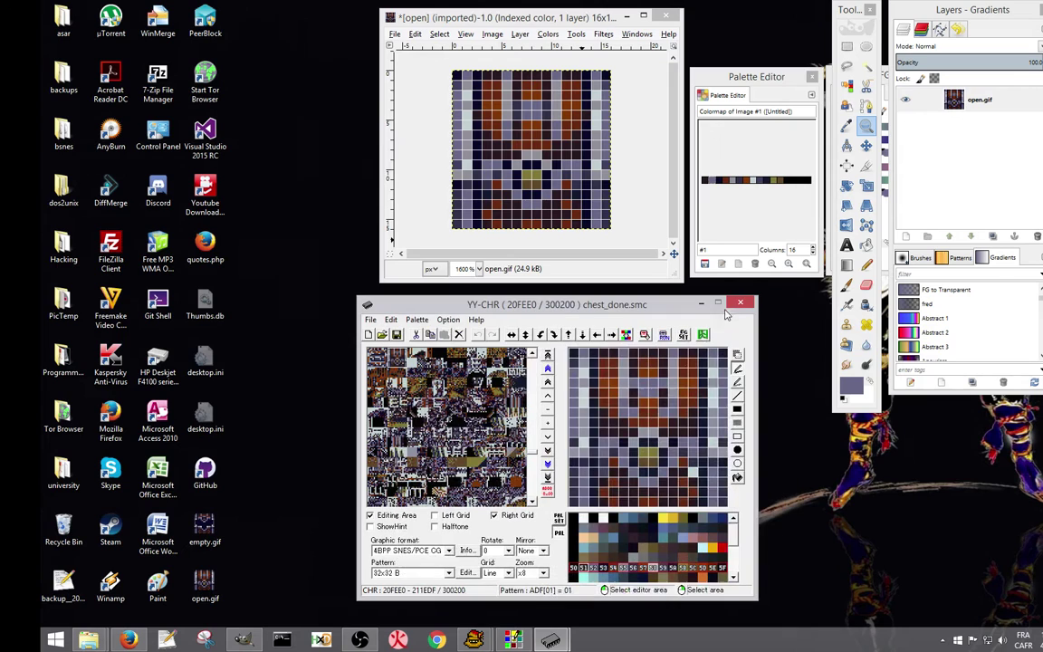
{"action": "left_click", "coordinate": [374, 363]}
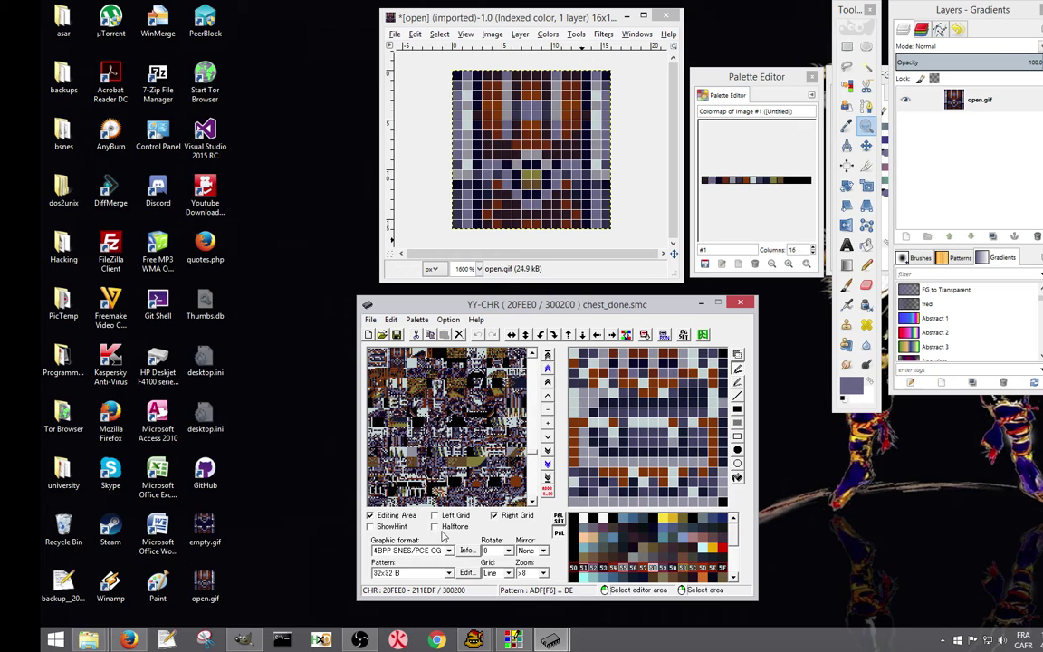
Close open.gif in GIMP, discarding the unsaved changes.
{"action": "left_click", "coordinate": [598, 18]}
{"action": "key", "text": "ctrl+w"}
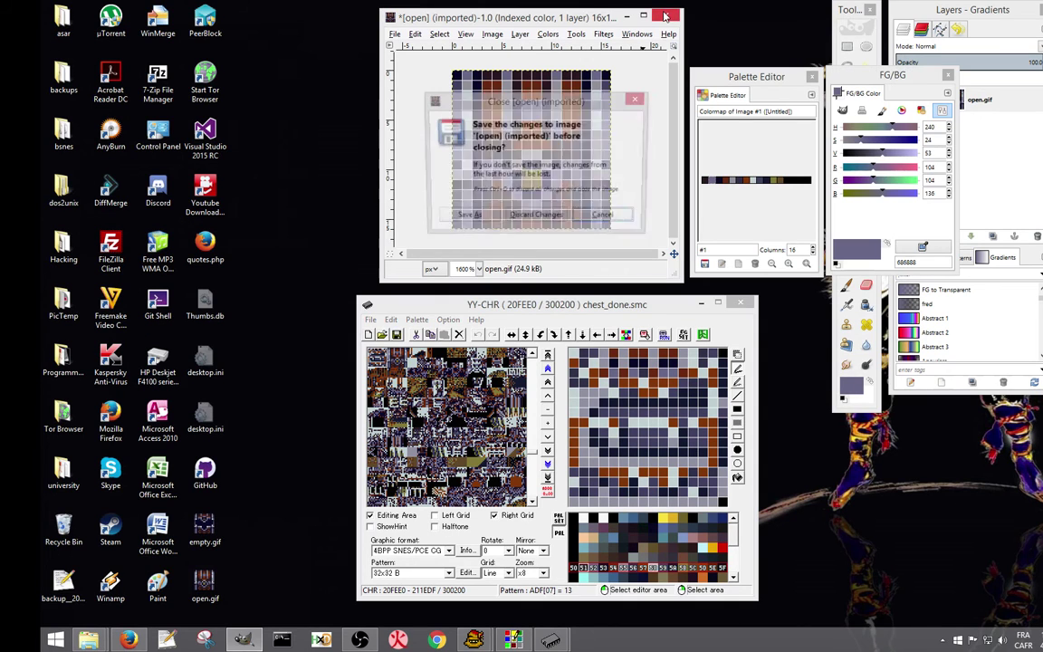
{"action": "left_click", "coordinate": [537, 219]}
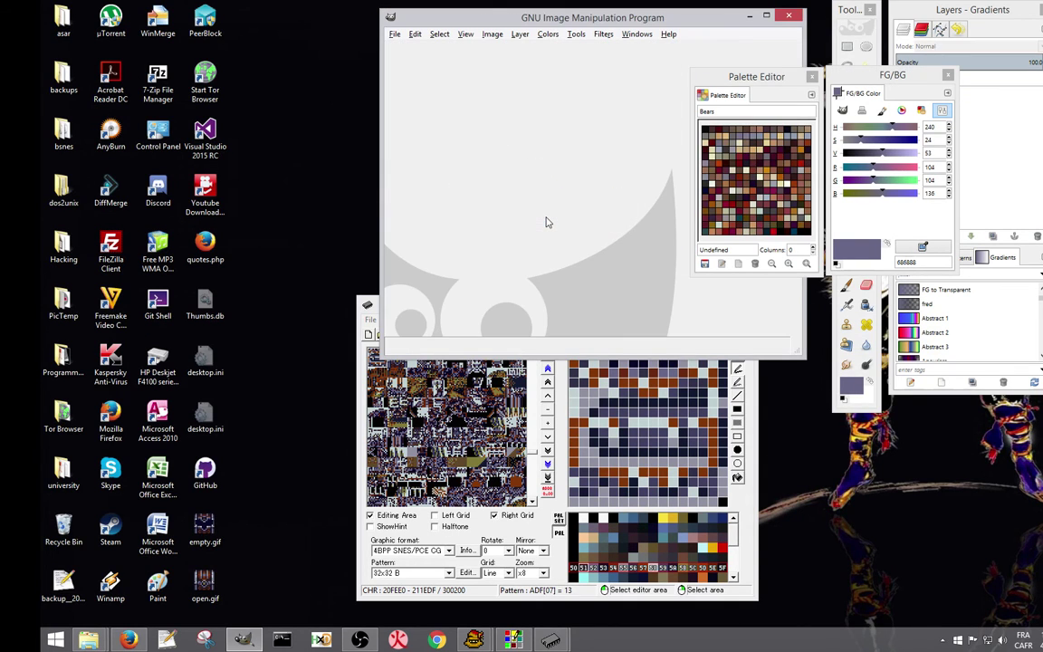
Open empty.gif in GIMP and zoom the chest sprite to 800%.
{"action": "right_click", "coordinate": [212, 527]}
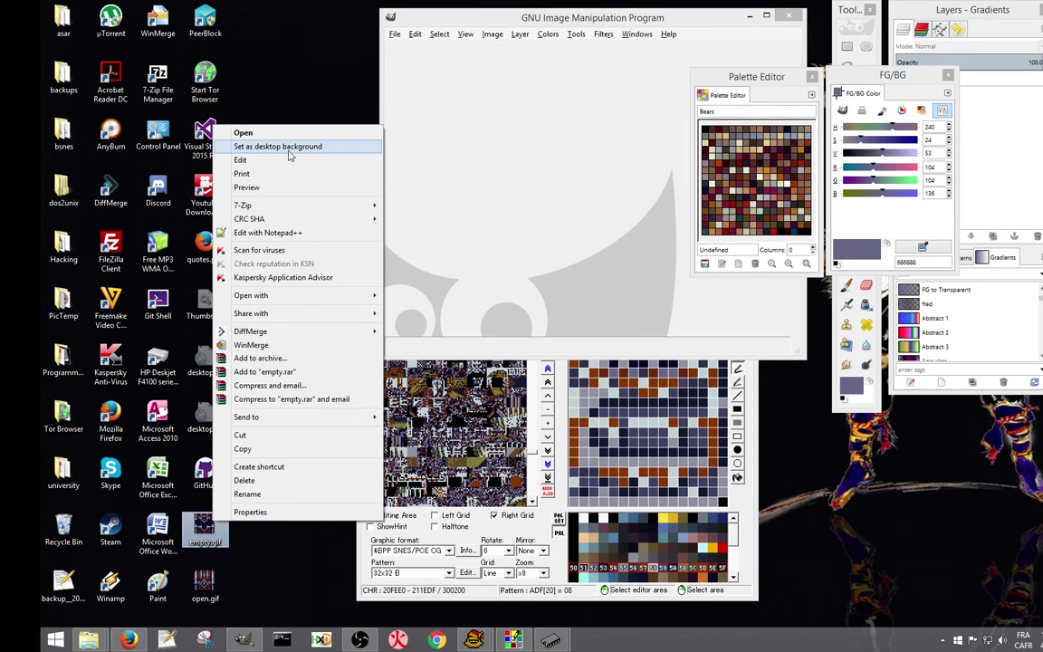
{"action": "mouse_move", "coordinate": [301, 295]}
{"action": "left_click", "coordinate": [407, 305]}
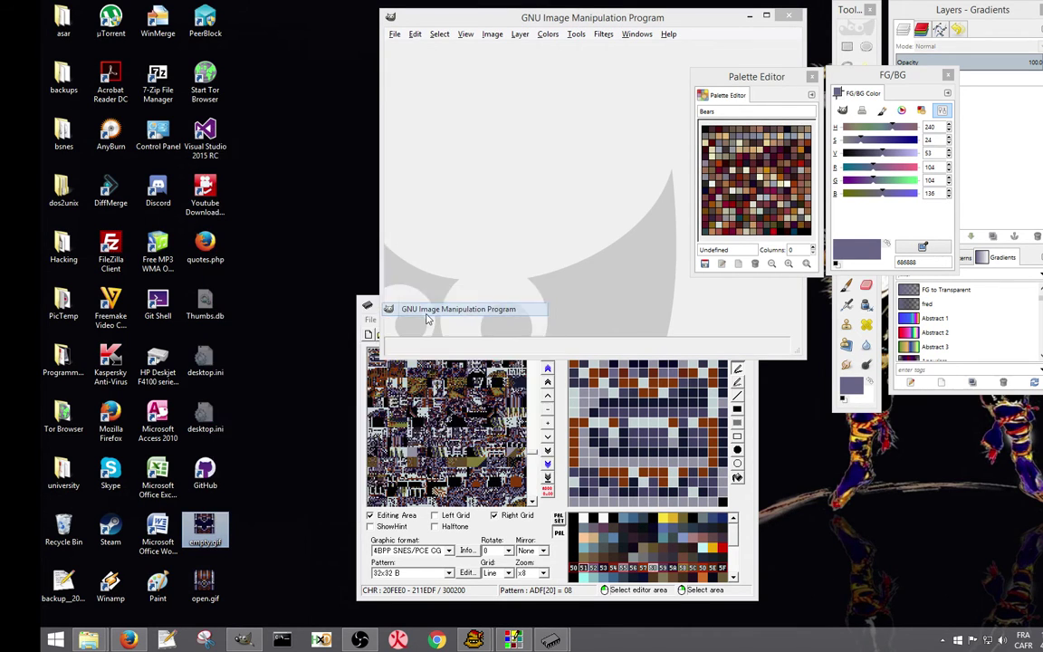
{"action": "left_click", "coordinate": [732, 66]}
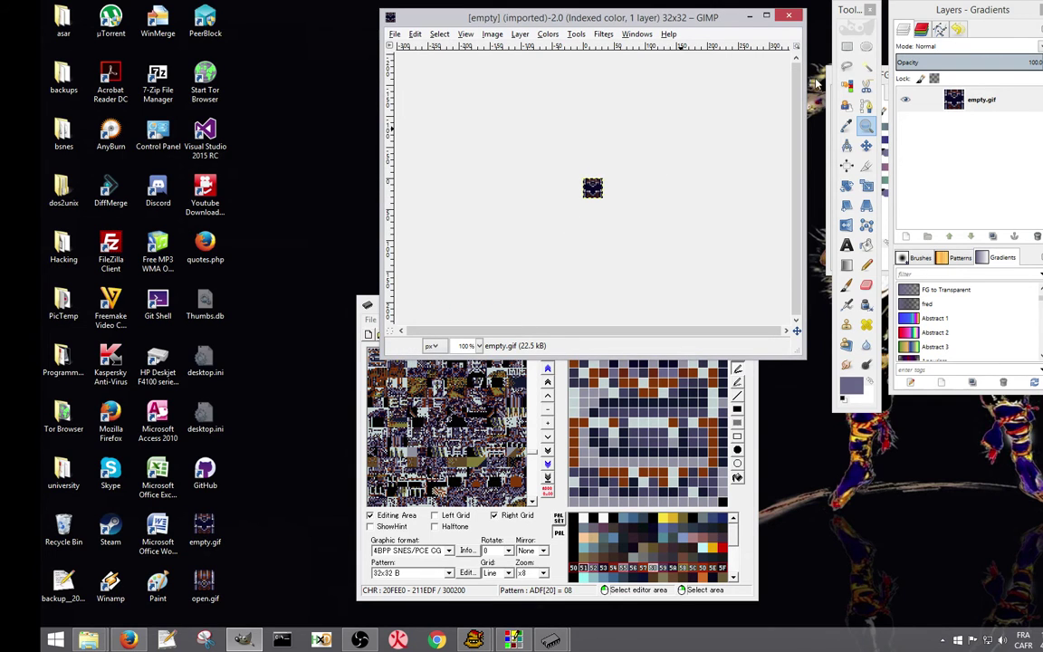
{"action": "left_click", "coordinate": [601, 190]}
{"action": "left_click", "coordinate": [601, 189]}
{"action": "left_click", "coordinate": [601, 189]}
{"action": "left_click", "coordinate": [602, 189]}
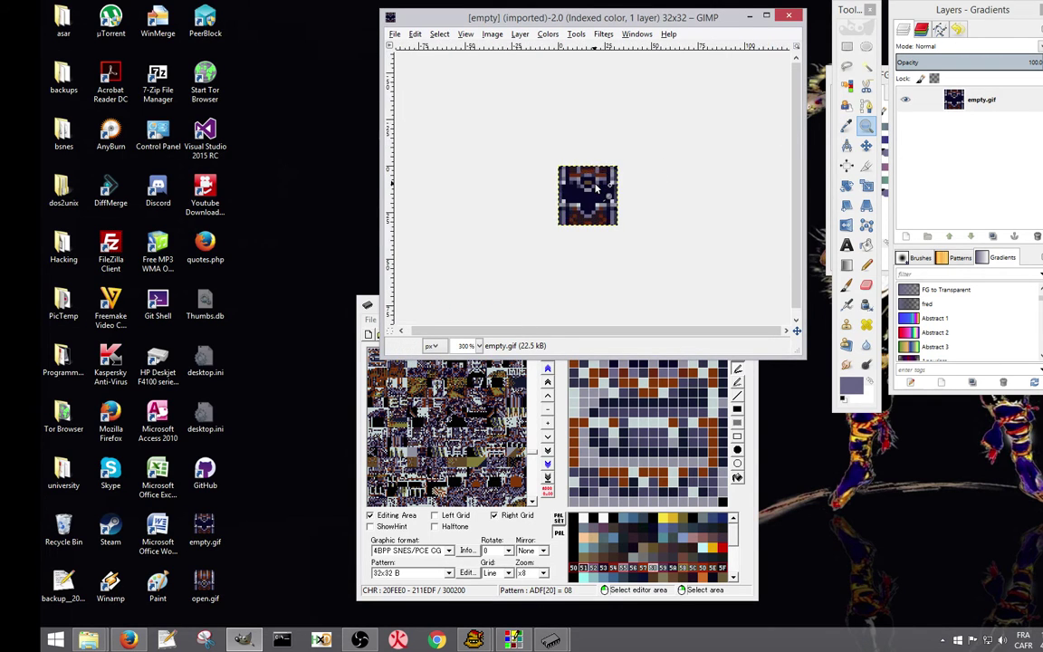
{"action": "left_click", "coordinate": [597, 188]}
{"action": "left_click", "coordinate": [597, 187]}
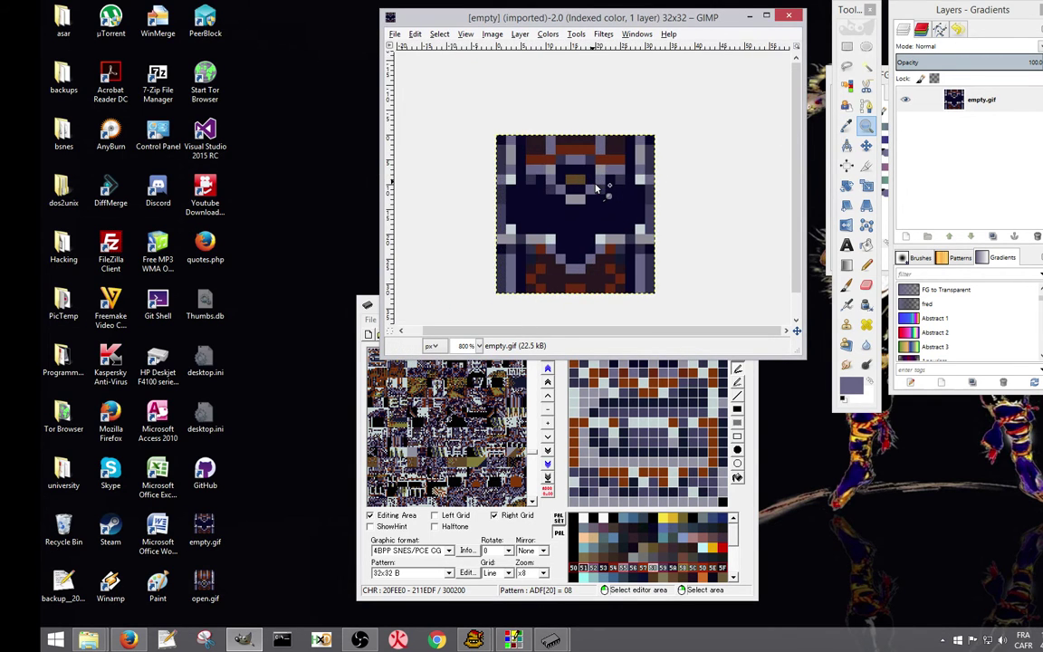
Configure the grid with light grey lines and 1×1 pixel spacing.
{"action": "left_click", "coordinate": [492, 34]}
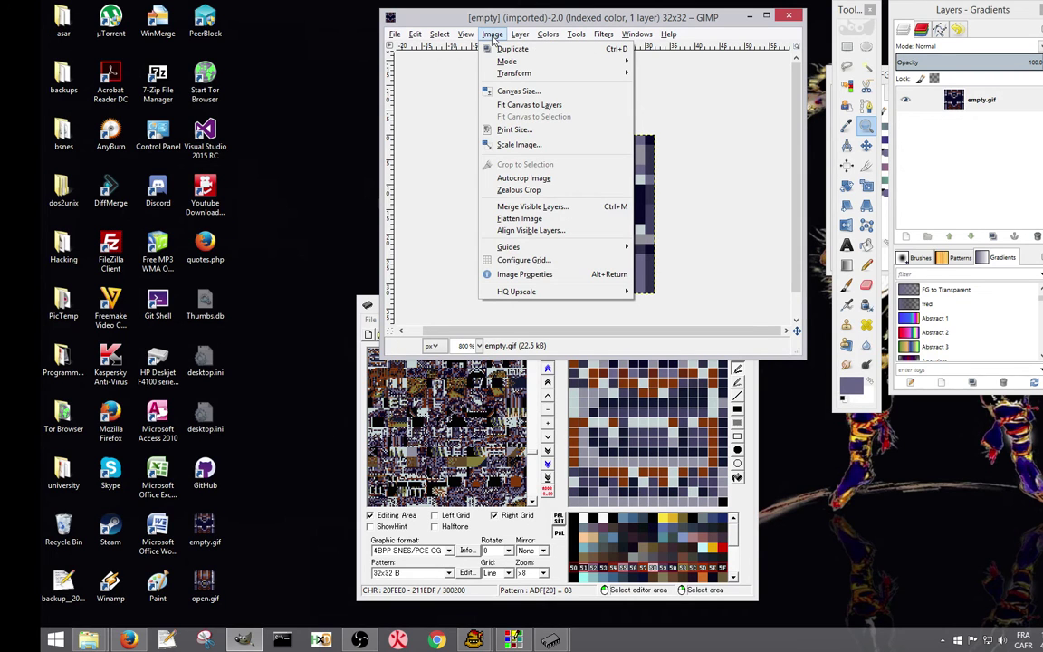
{"action": "left_click", "coordinate": [524, 260]}
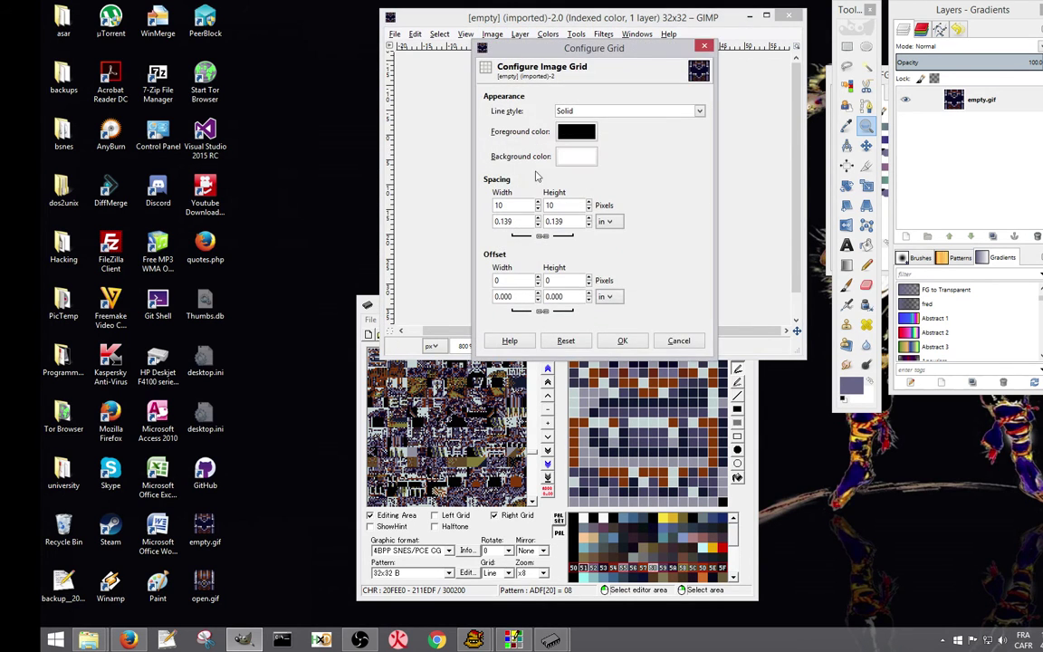
{"action": "left_click", "coordinate": [571, 136]}
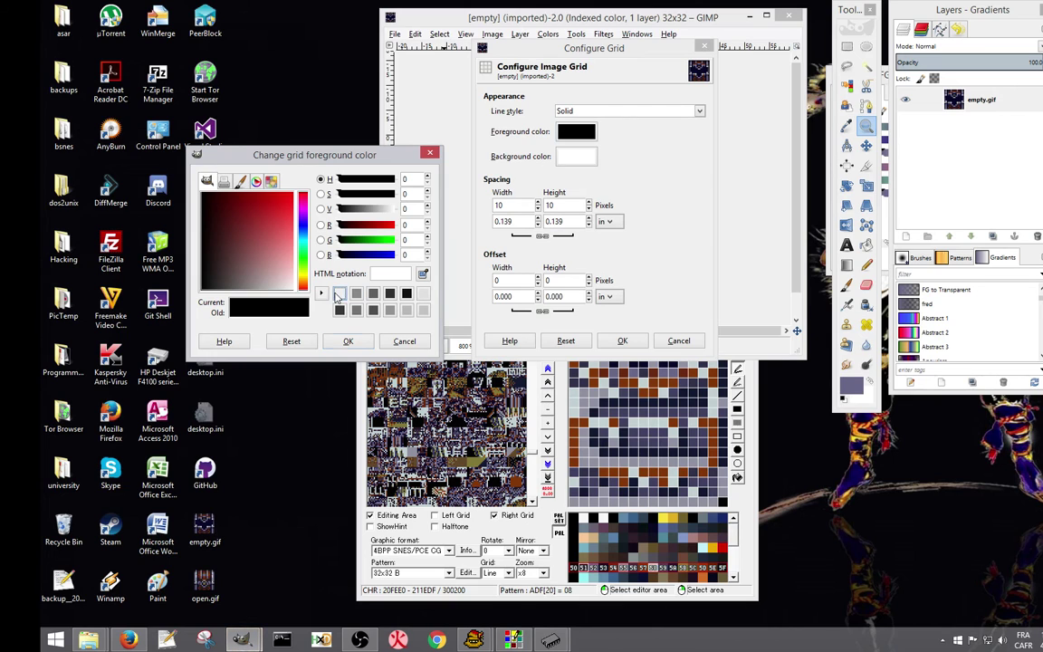
{"action": "left_click", "coordinate": [339, 294]}
{"action": "left_click", "coordinate": [351, 342]}
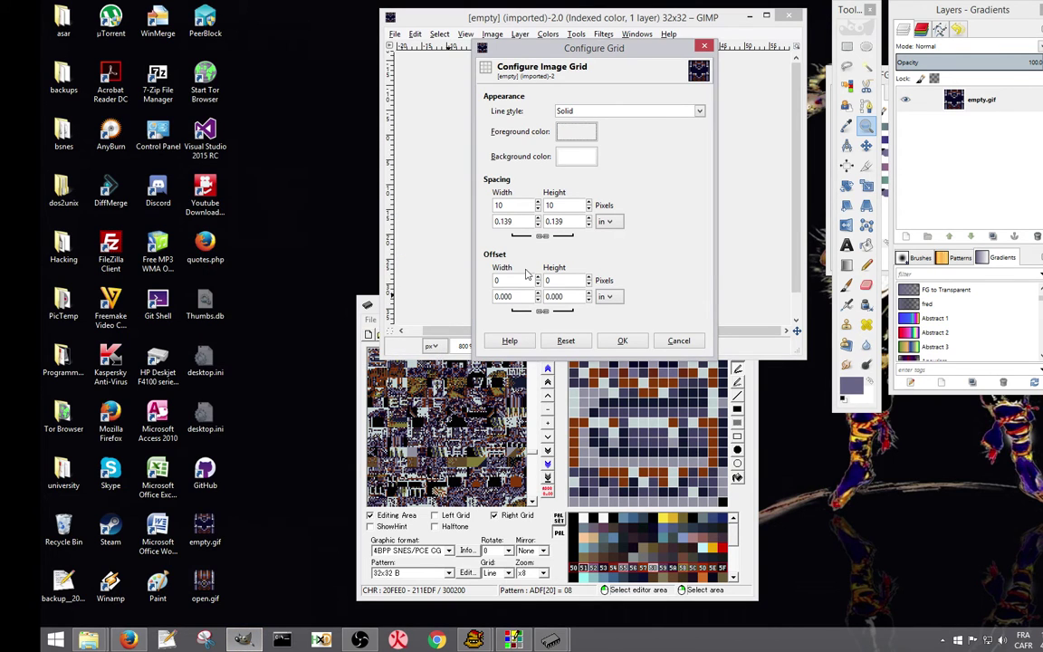
{"action": "left_click", "coordinate": [537, 208]}
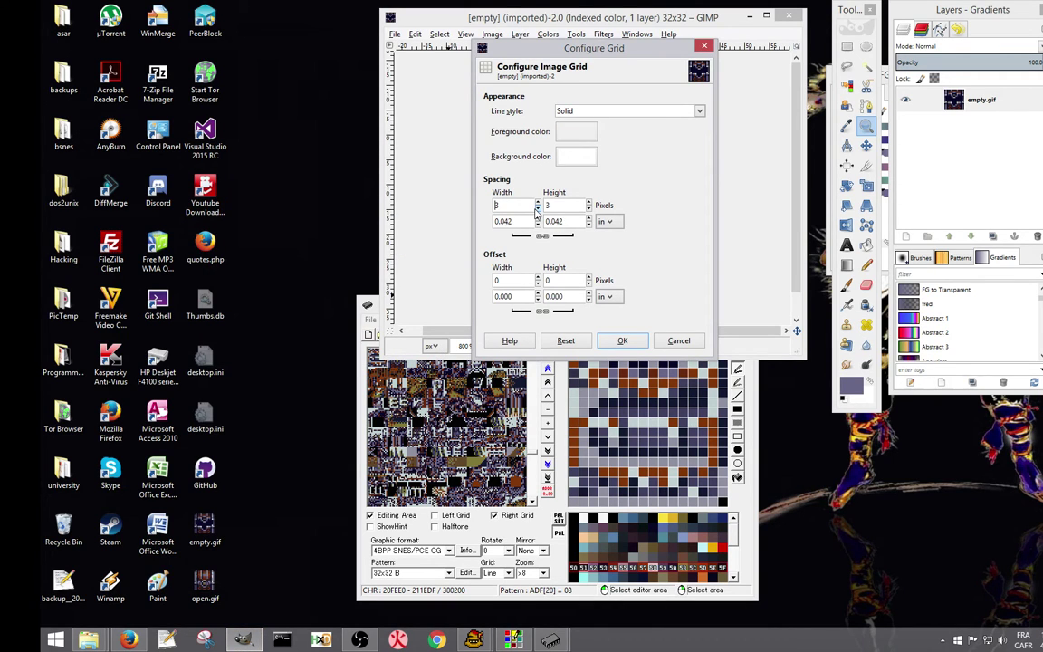
{"action": "left_click", "coordinate": [537, 208]}
{"action": "left_click", "coordinate": [624, 342]}
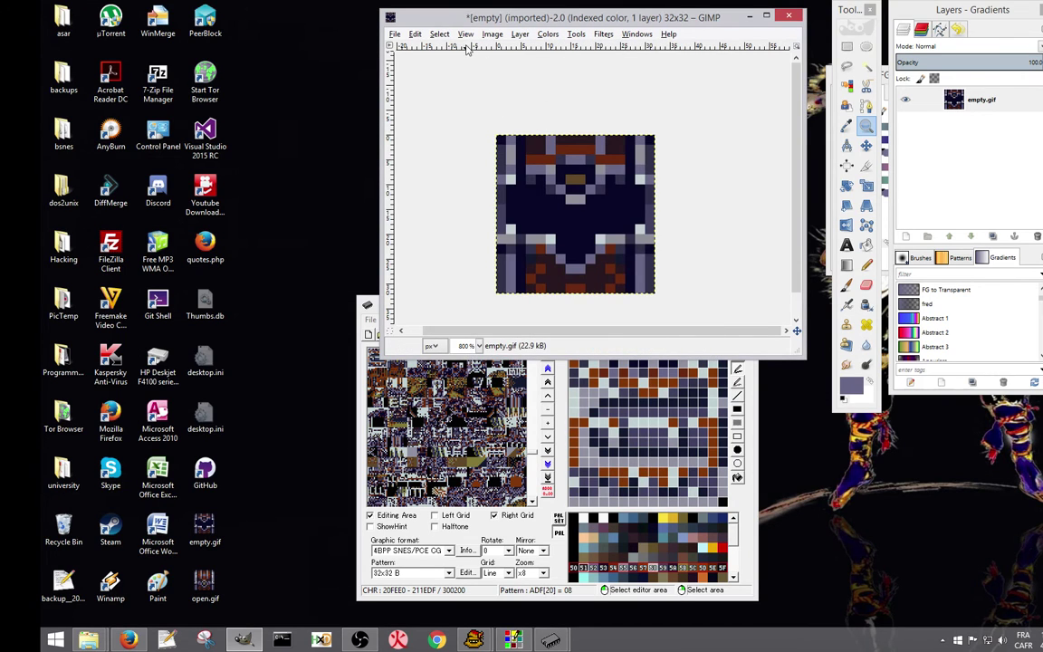
Show the grid over the chest image.
{"action": "left_click", "coordinate": [465, 34]}
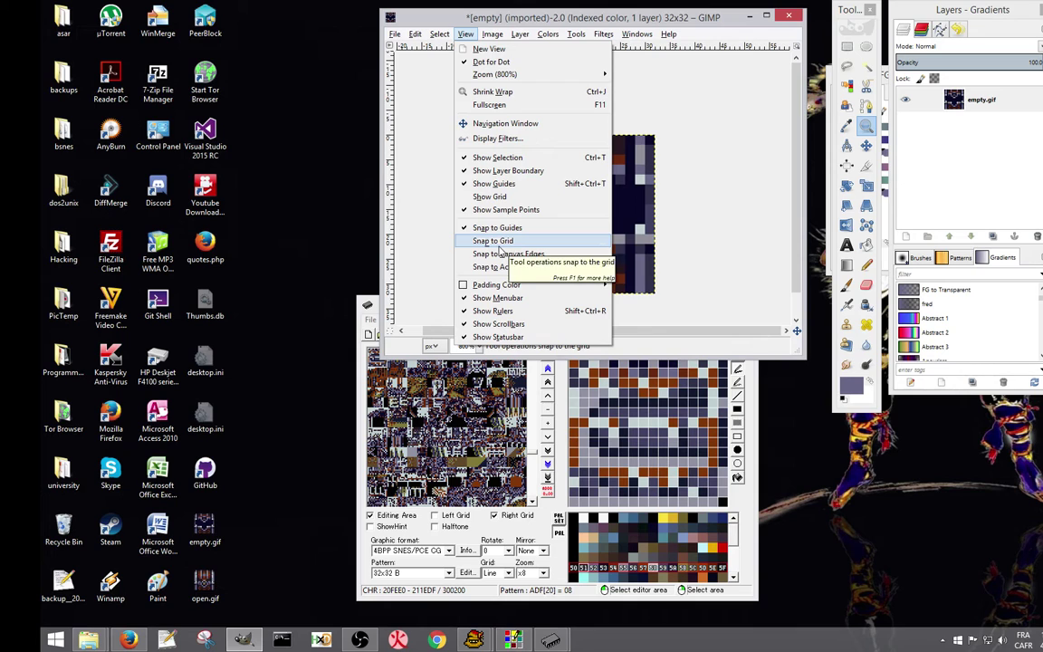
{"action": "left_click", "coordinate": [494, 197]}
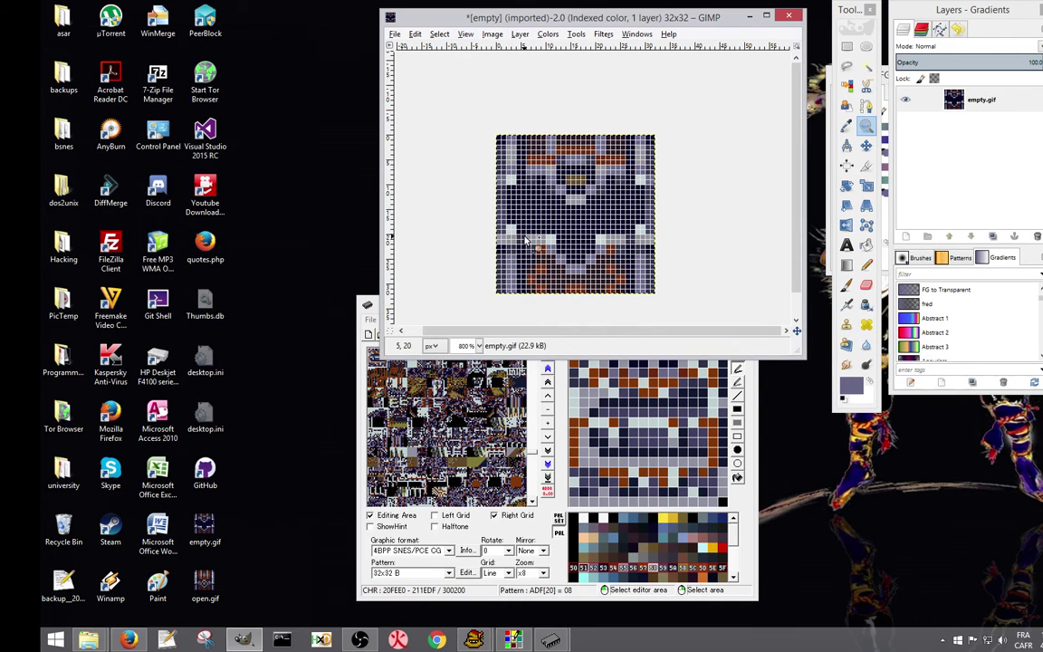
{"action": "left_click", "coordinate": [495, 35]}
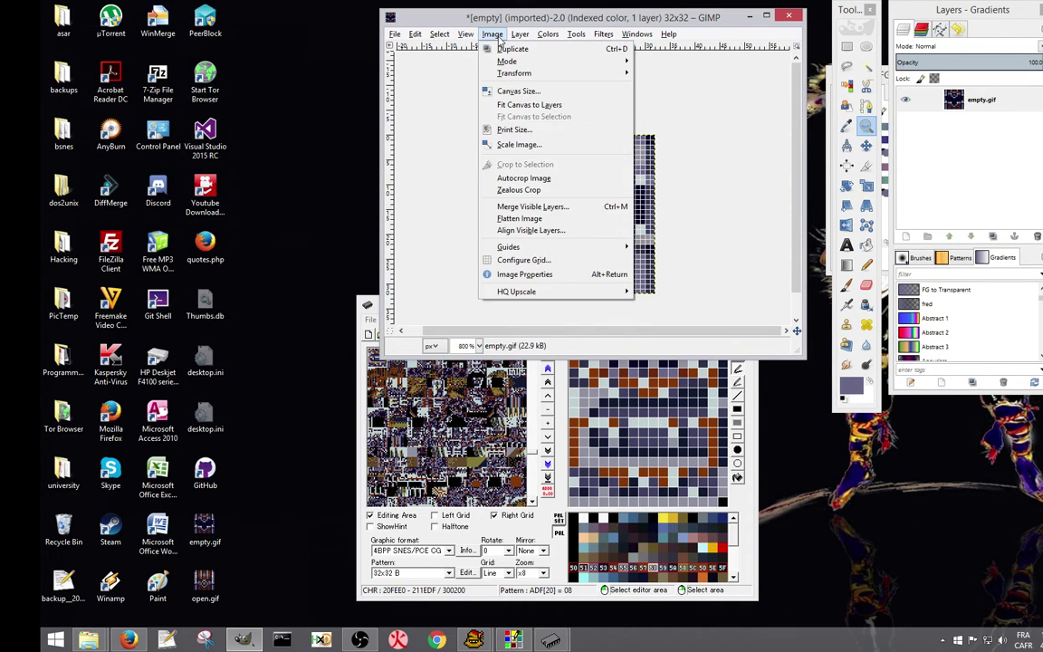
Scale empty.gif from 32×32 to 16×16 pixels with interpolation set to None.
{"action": "left_click", "coordinate": [511, 145]}
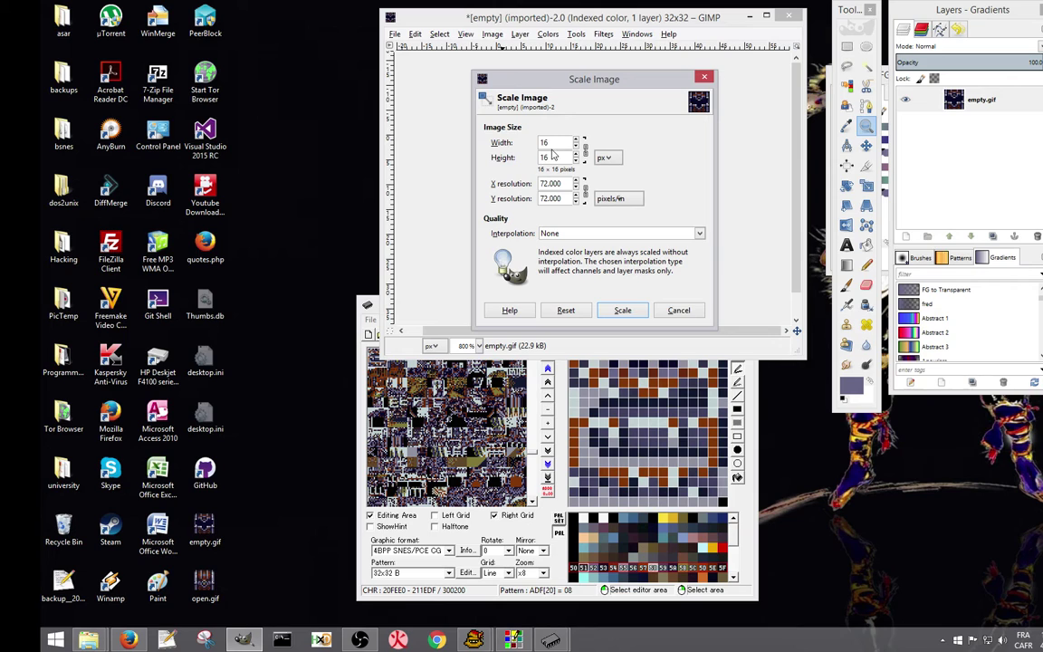
{"action": "left_click", "coordinate": [586, 235]}
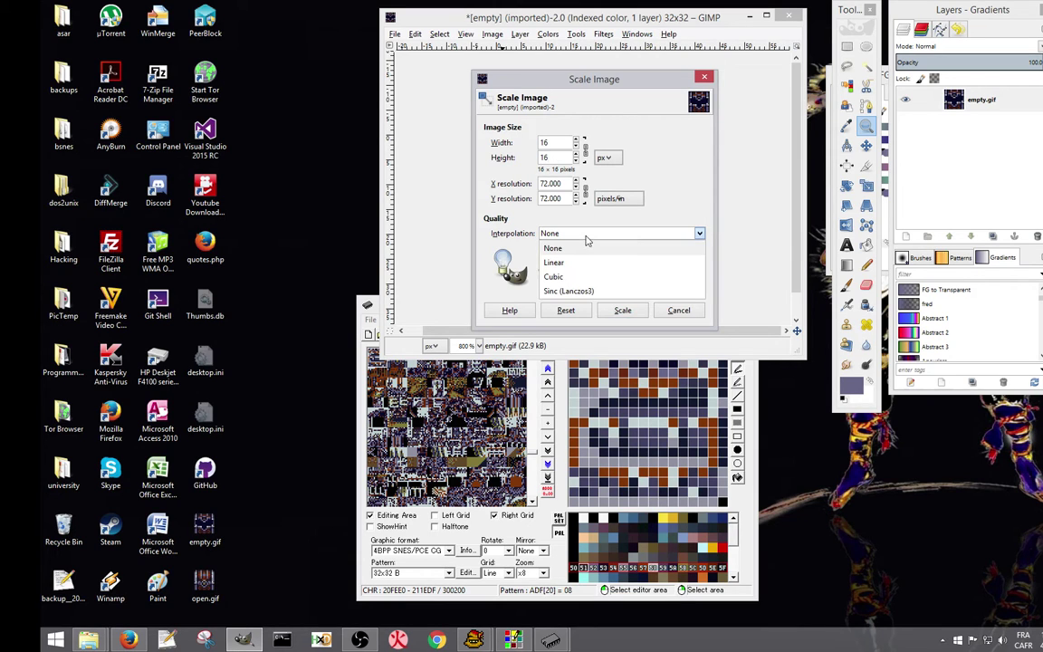
{"action": "left_click", "coordinate": [570, 278]}
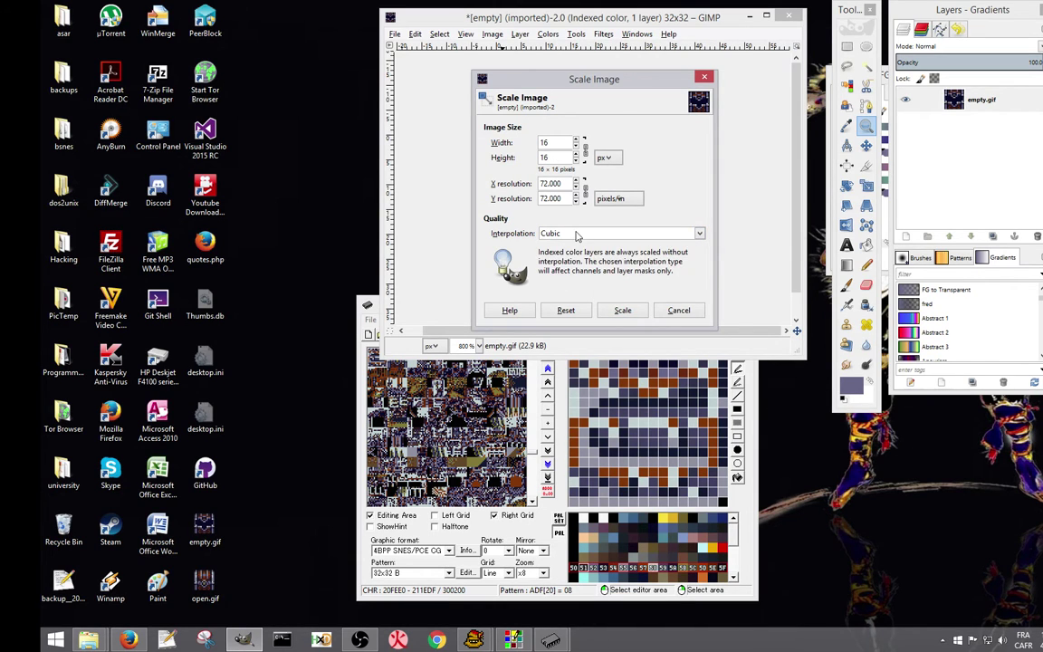
{"action": "left_click", "coordinate": [577, 235]}
{"action": "left_click", "coordinate": [573, 249]}
{"action": "left_click", "coordinate": [623, 311]}
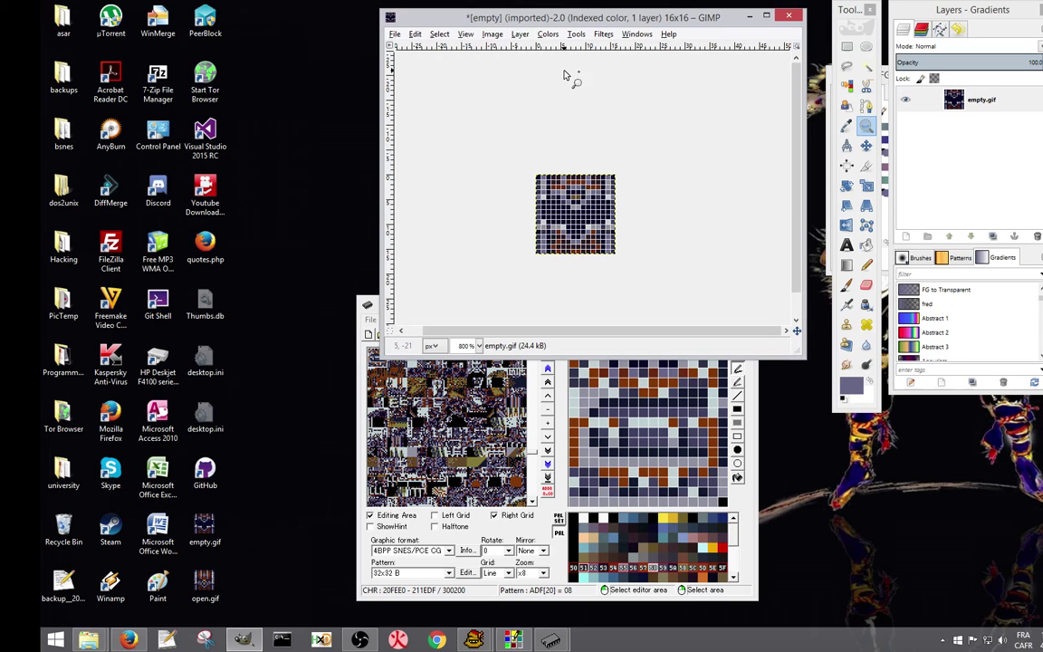
Zoom to 1600% and shrink the image window so the 16×16 chest sits beside YY-CHR's tile.
{"action": "left_click", "coordinate": [563, 203]}
{"action": "left_click", "coordinate": [563, 204]}
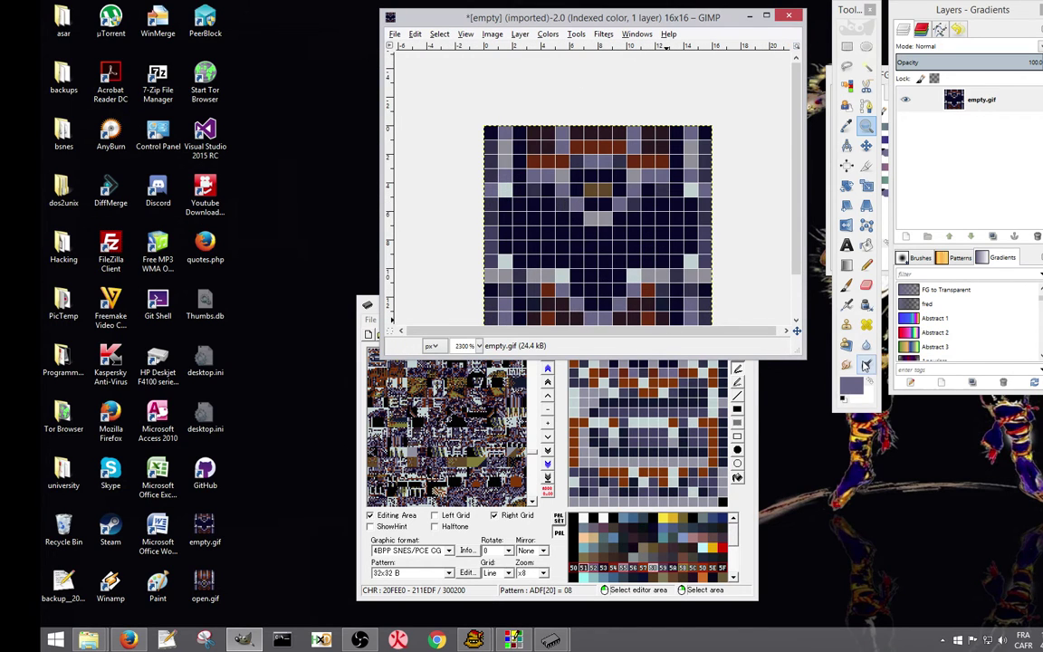
{"action": "left_click_drag", "start_coordinate": [803, 358], "coordinate": [787, 336]}
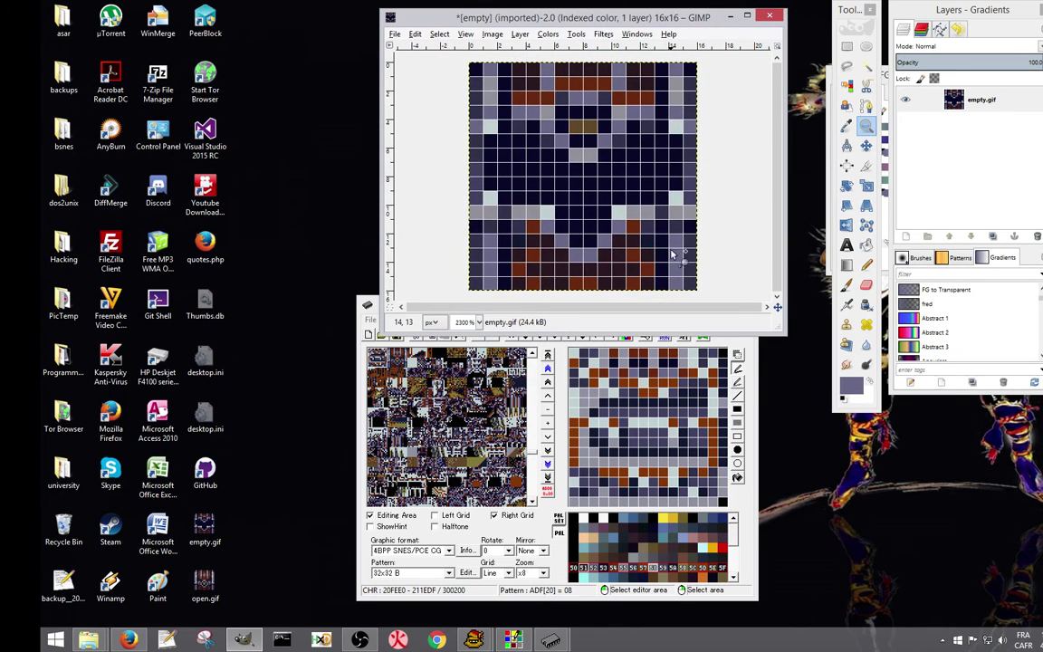
{"action": "key", "text": "minus"}
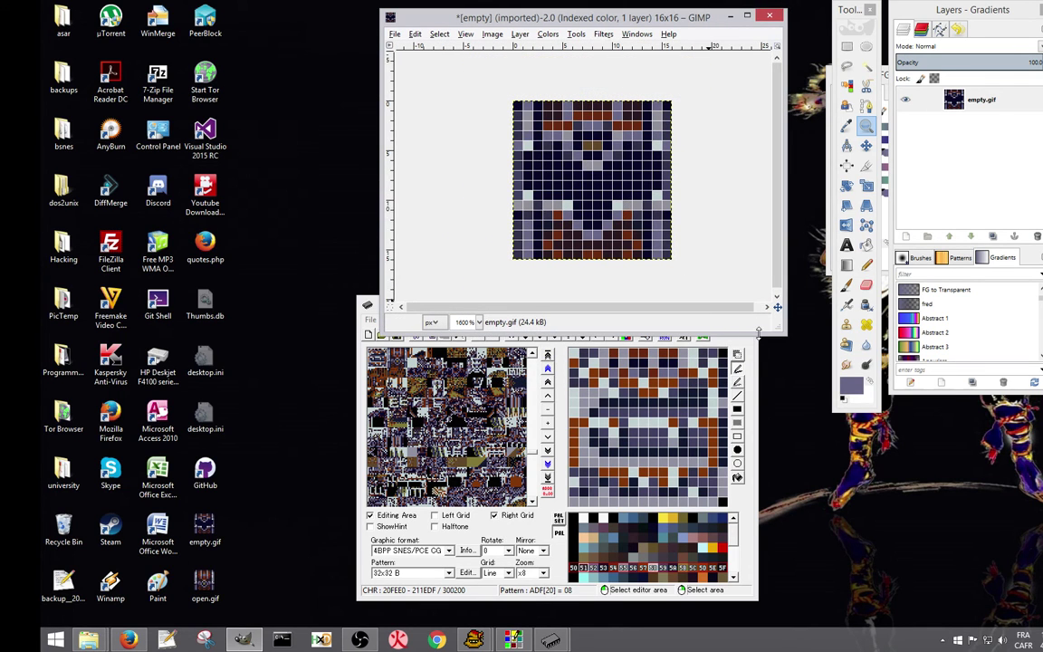
{"action": "left_click_drag", "start_coordinate": [780, 344], "coordinate": [706, 273]}
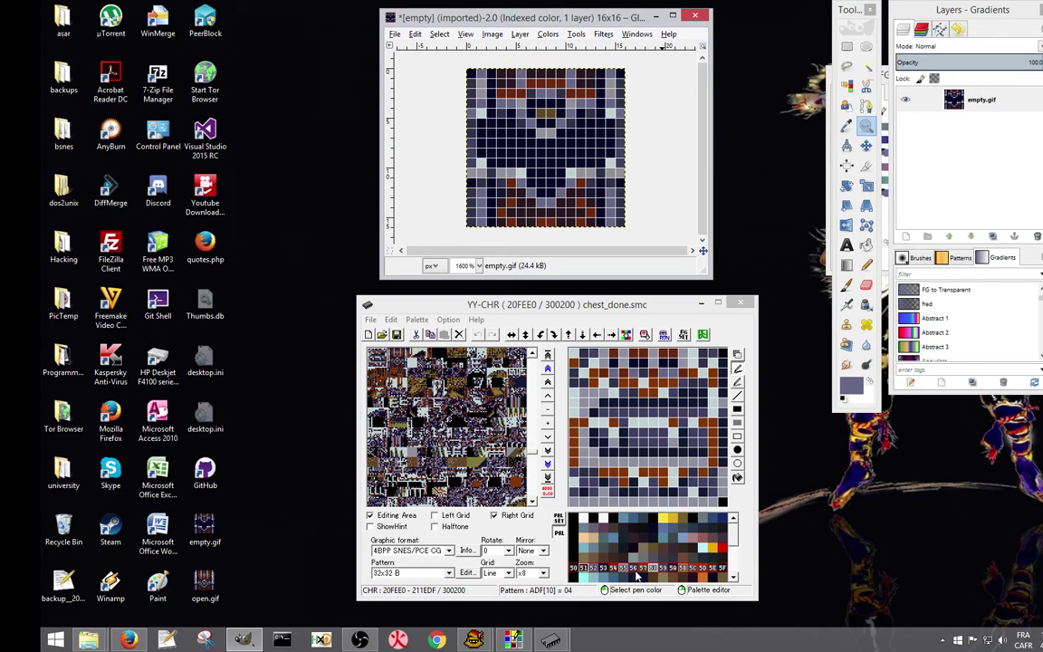
{"action": "left_click", "coordinate": [587, 570]}
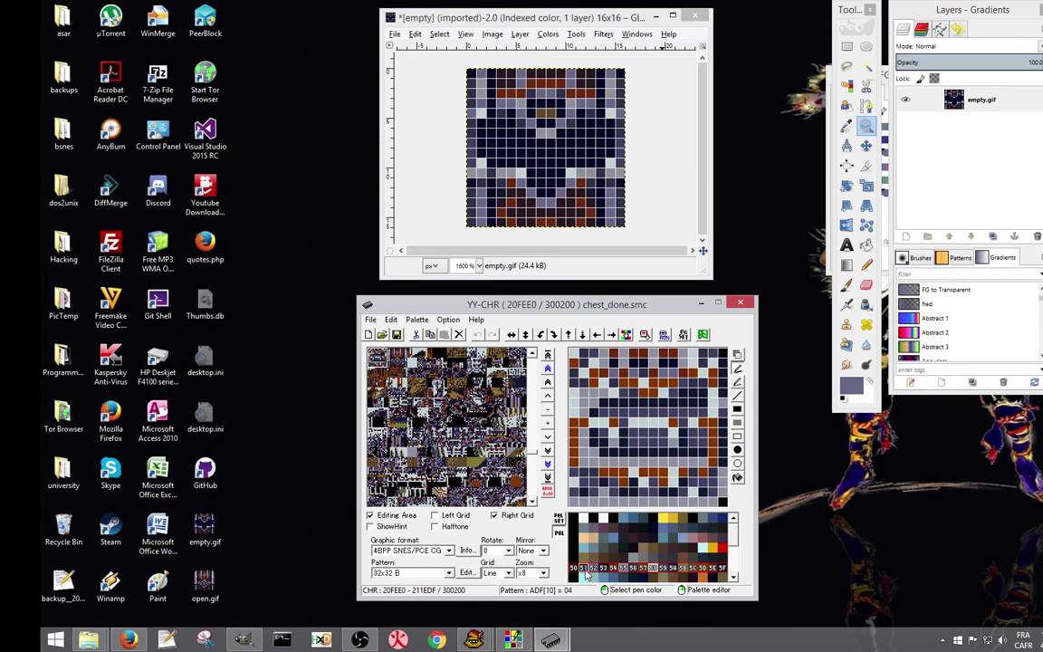
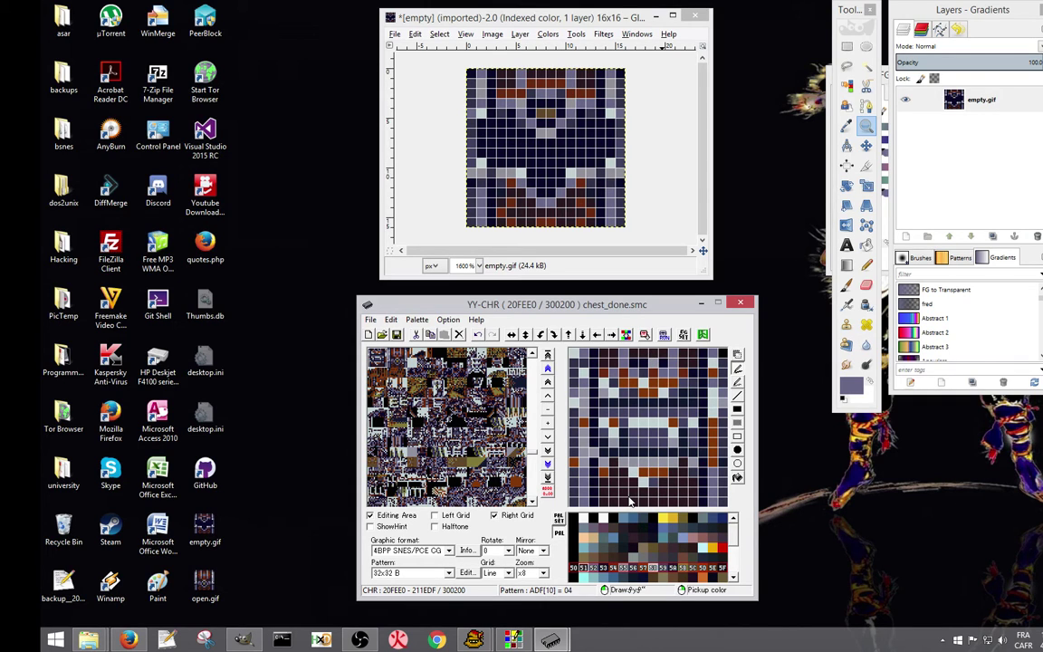
Set the pen to palette colour 55, after briefly selecting colour 52.
{"action": "left_click", "coordinate": [593, 570]}
{"action": "left_click", "coordinate": [624, 567]}
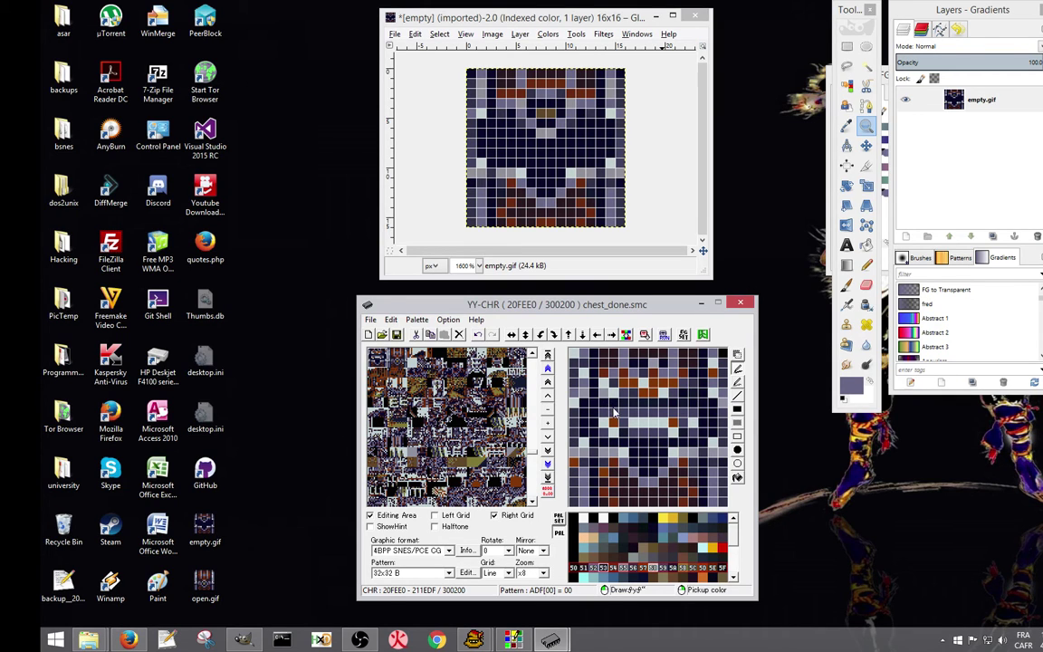
Paint one chest pixel in the current colour and another in palette colour 54.
{"action": "left_click", "coordinate": [633, 424]}
{"action": "left_click", "coordinate": [613, 569]}
{"action": "left_click", "coordinate": [656, 382]}
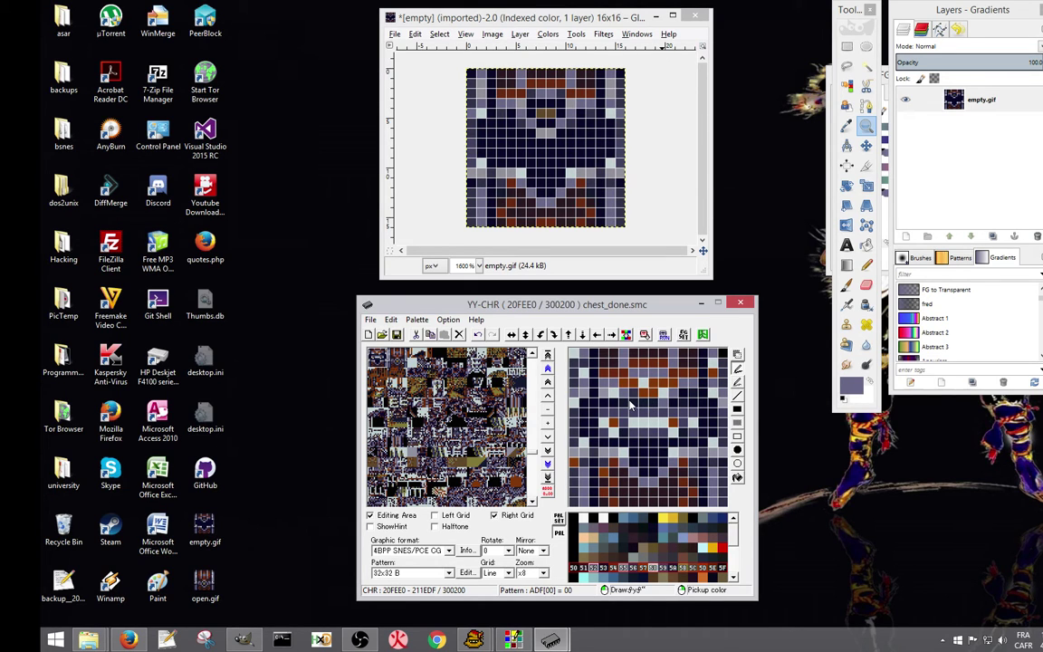
Paint a chest tile pixel in brown-orange palette colour 55.
{"action": "left_click", "coordinate": [623, 568]}
{"action": "left_click", "coordinate": [625, 386]}
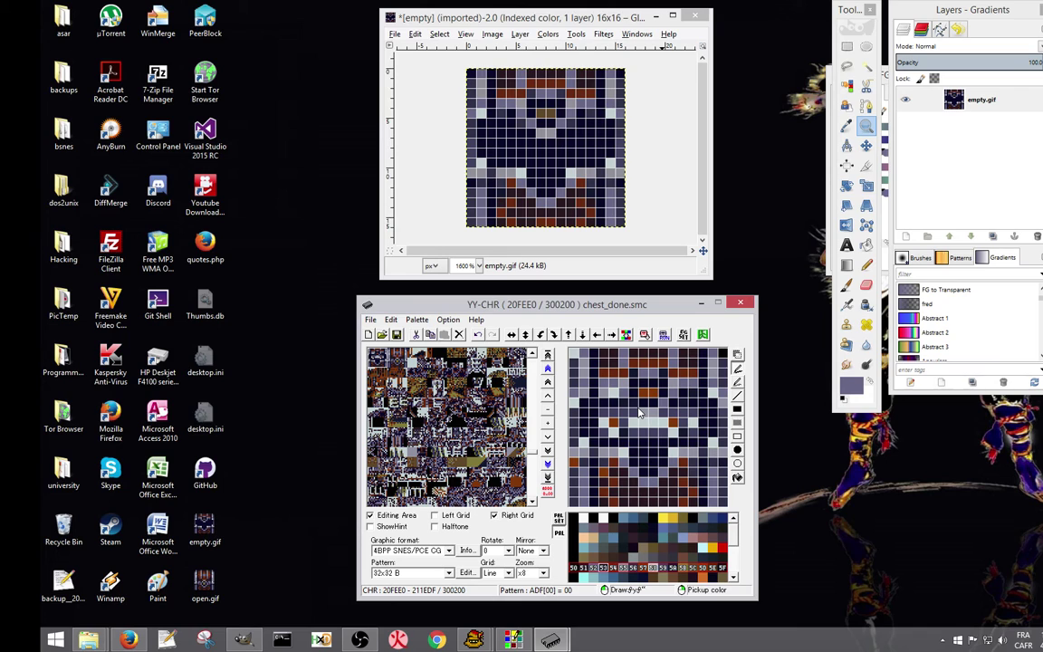
Recolour an orange chest pixel to olive colour 52, then pick another palette colour.
{"action": "left_click", "coordinate": [593, 571]}
{"action": "left_click", "coordinate": [644, 394]}
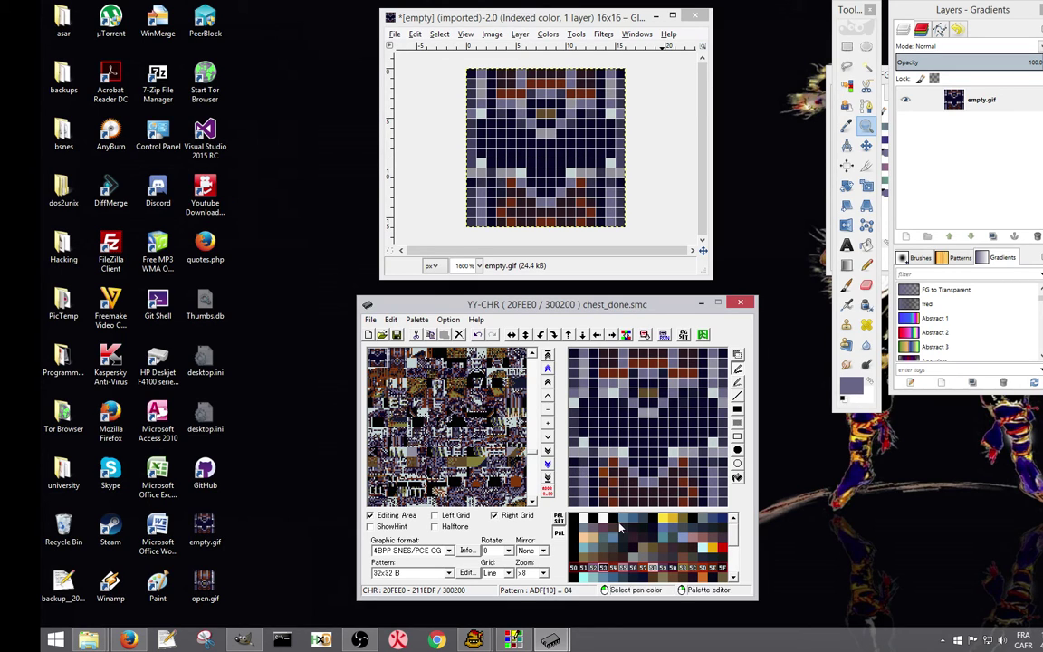
{"action": "left_click", "coordinate": [585, 569]}
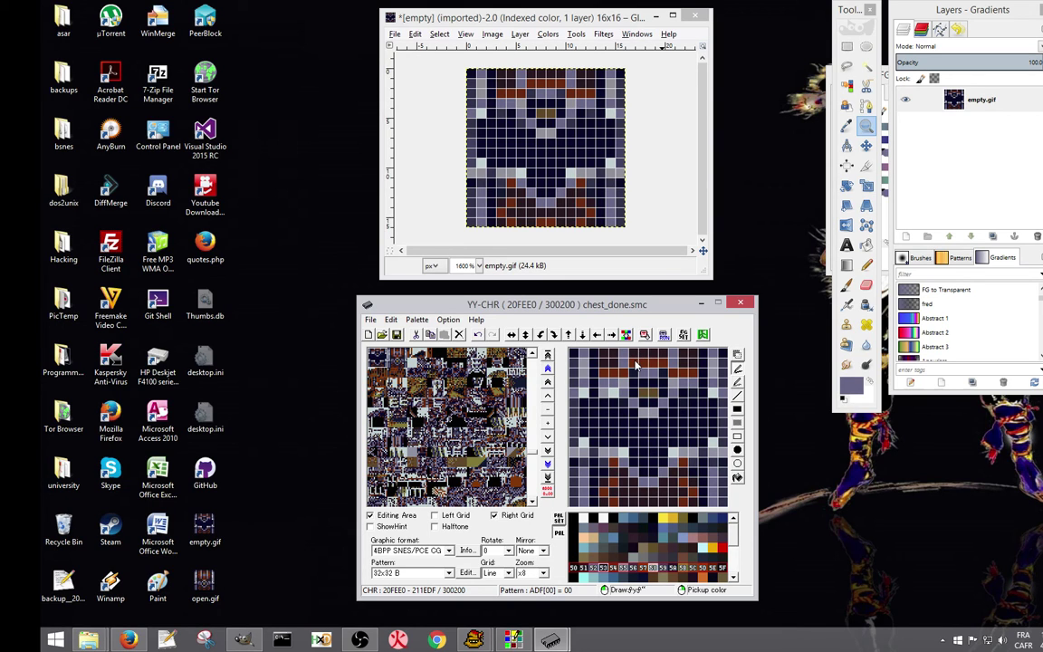
Paint one more chest pixel, then turn off Show Grid in GIMP's View menu.
{"action": "left_click", "coordinate": [640, 384]}
{"action": "left_click", "coordinate": [493, 35]}
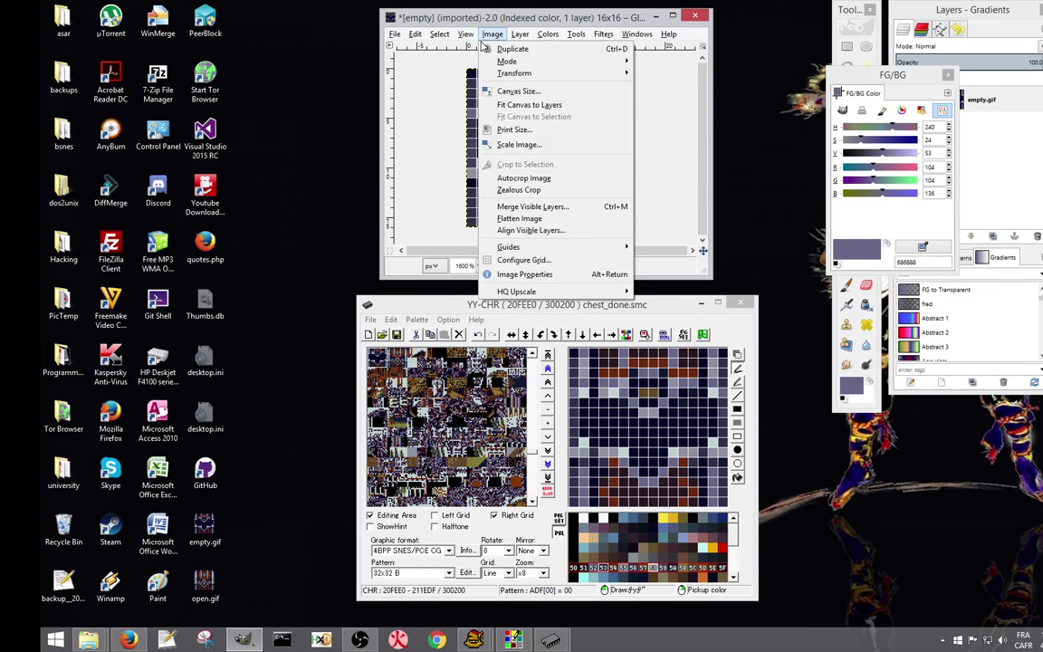
{"action": "left_click", "coordinate": [502, 197]}
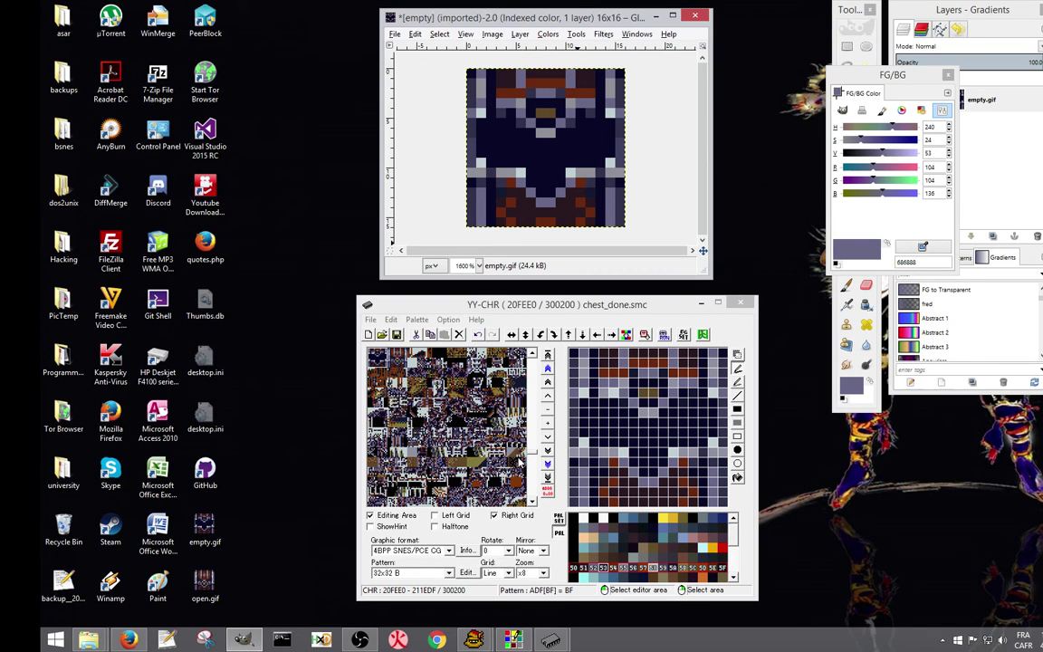
Bring the YY-CHR tile editor back to the front and open its File menu.
{"action": "left_click", "coordinate": [663, 571]}
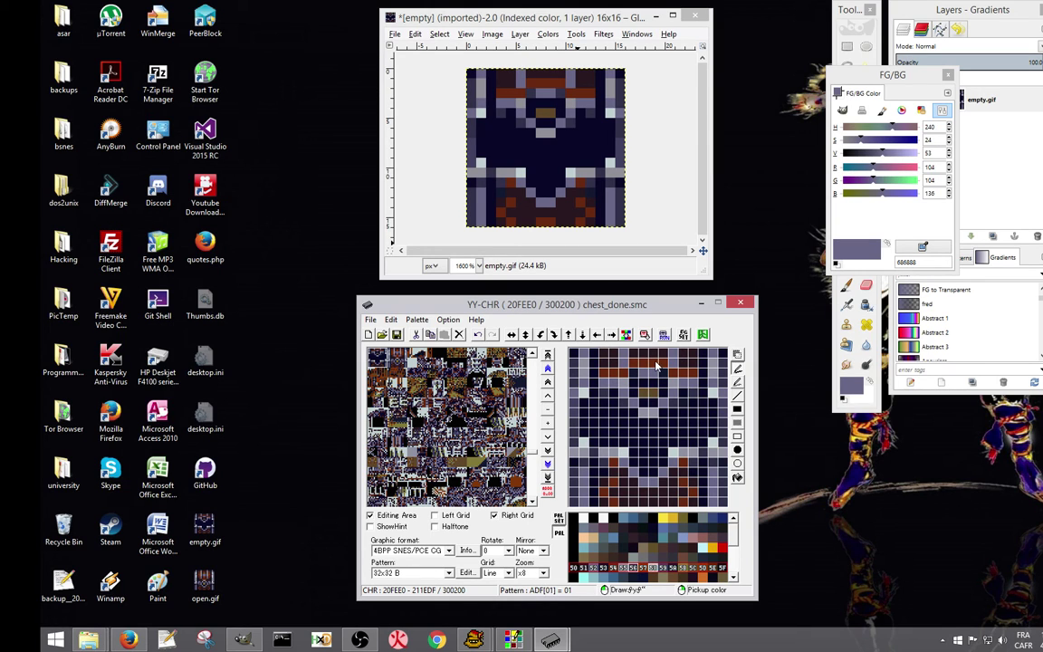
{"action": "left_click", "coordinate": [373, 321]}
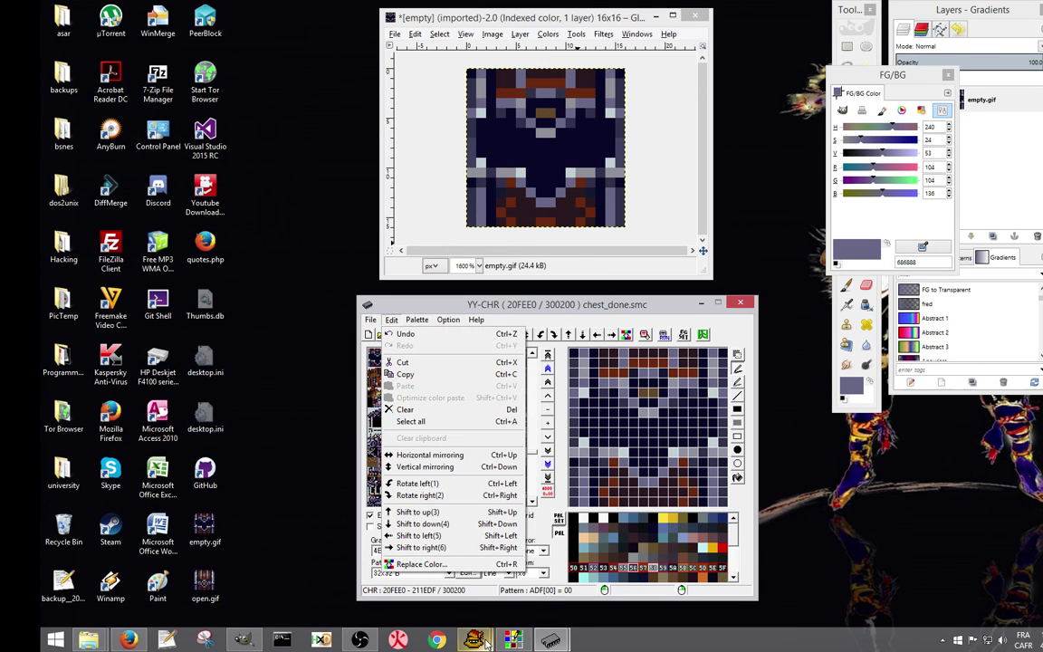
Close the FF6LE level editor, declining to save its changes.
{"action": "mouse_move", "coordinate": [486, 641]}
{"action": "left_click", "coordinate": [541, 566]}
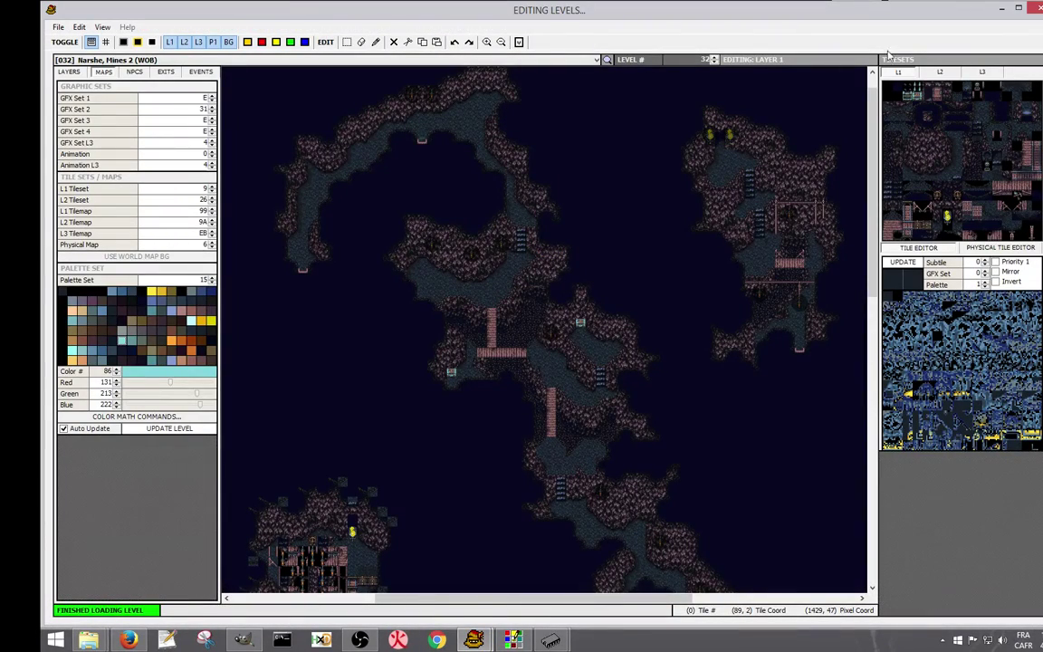
{"action": "left_click", "coordinate": [1033, 9]}
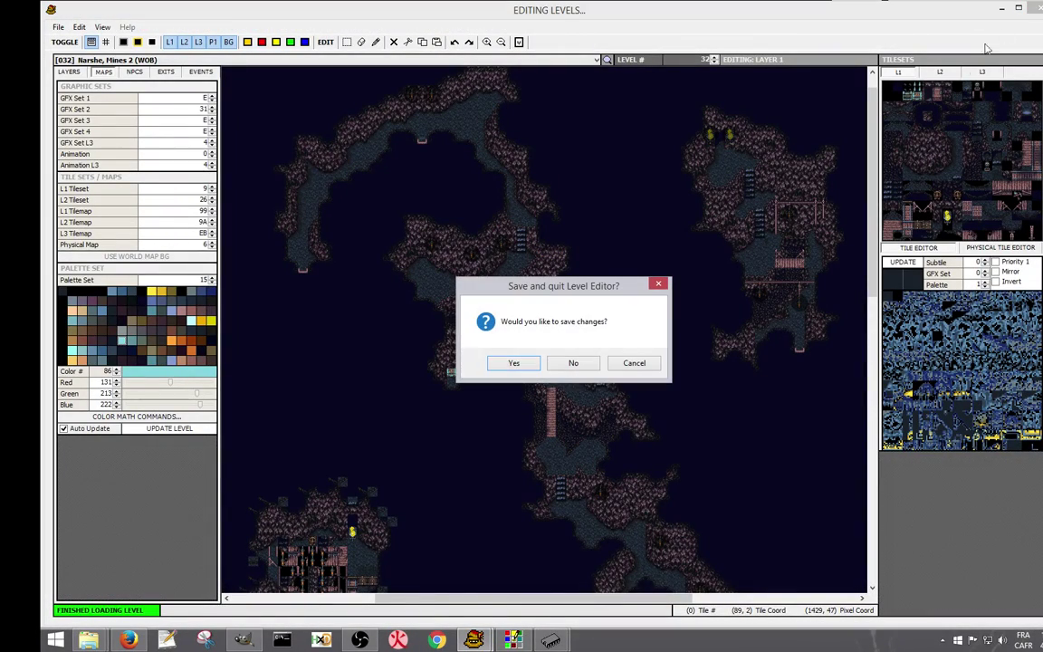
{"action": "left_click", "coordinate": [577, 363]}
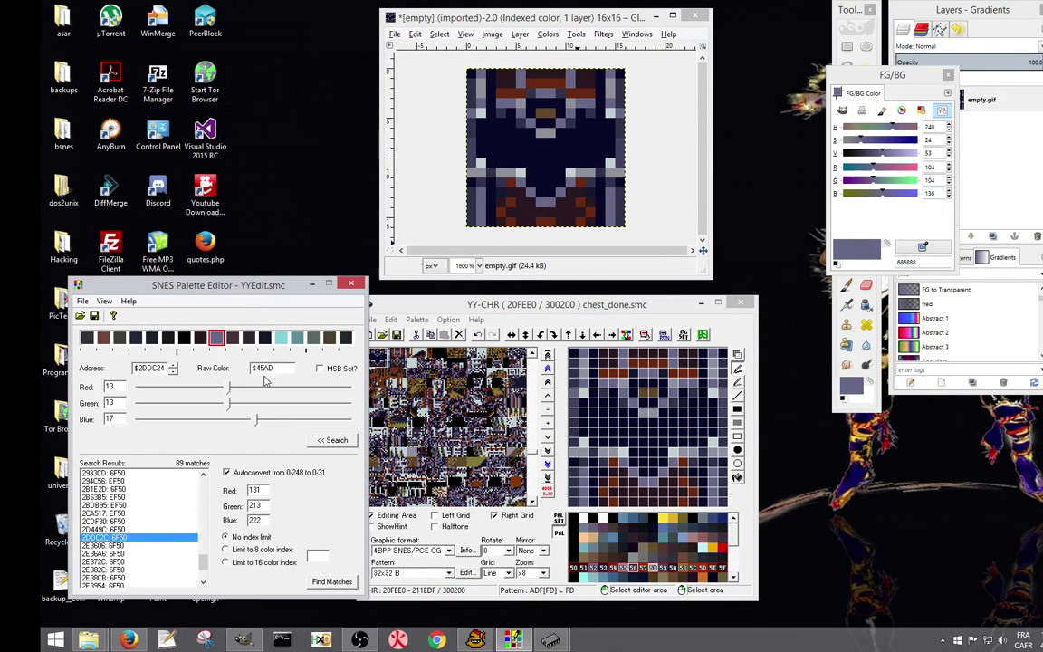
Close the SNES Palette Editor, save chest_done.smc, and minimise YY-CHR.
{"action": "left_click", "coordinate": [351, 283]}
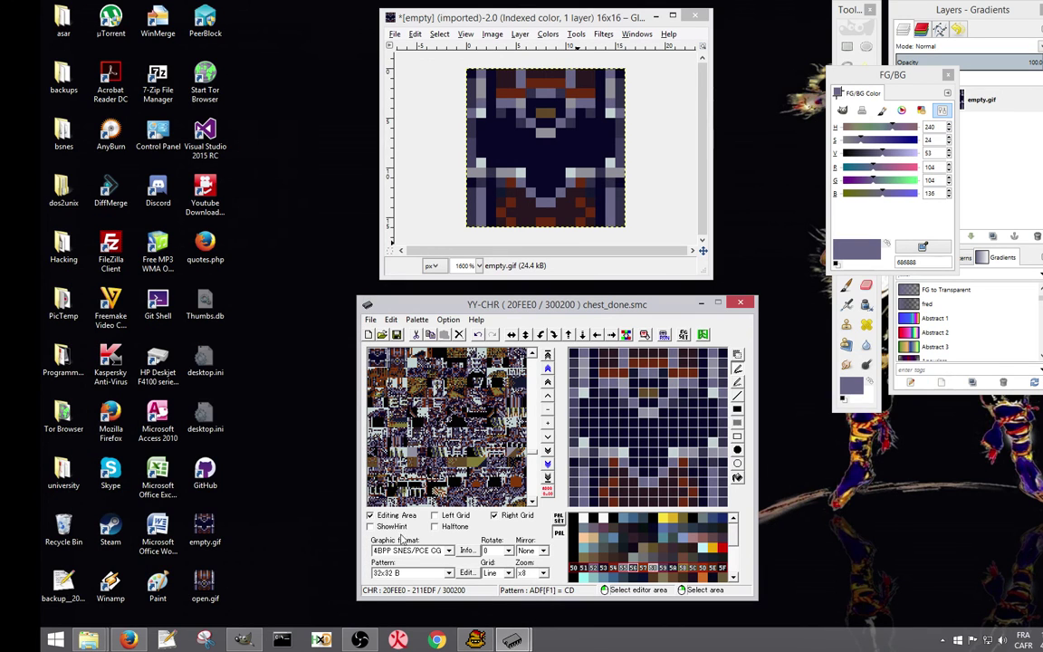
{"action": "mouse_move", "coordinate": [512, 640]}
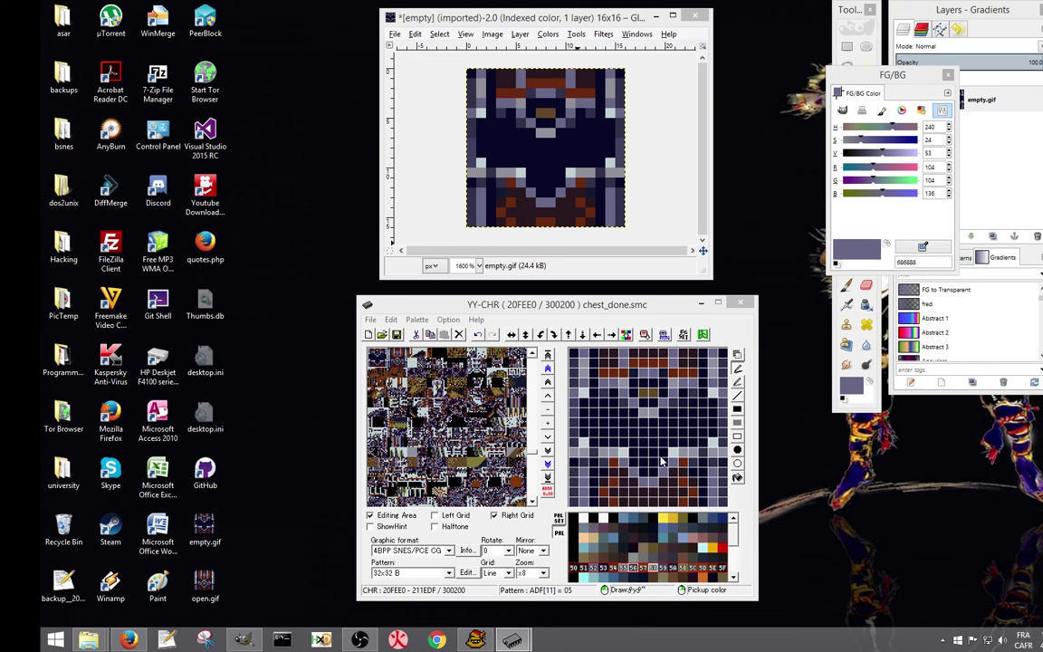
{"action": "left_click", "coordinate": [370, 319]}
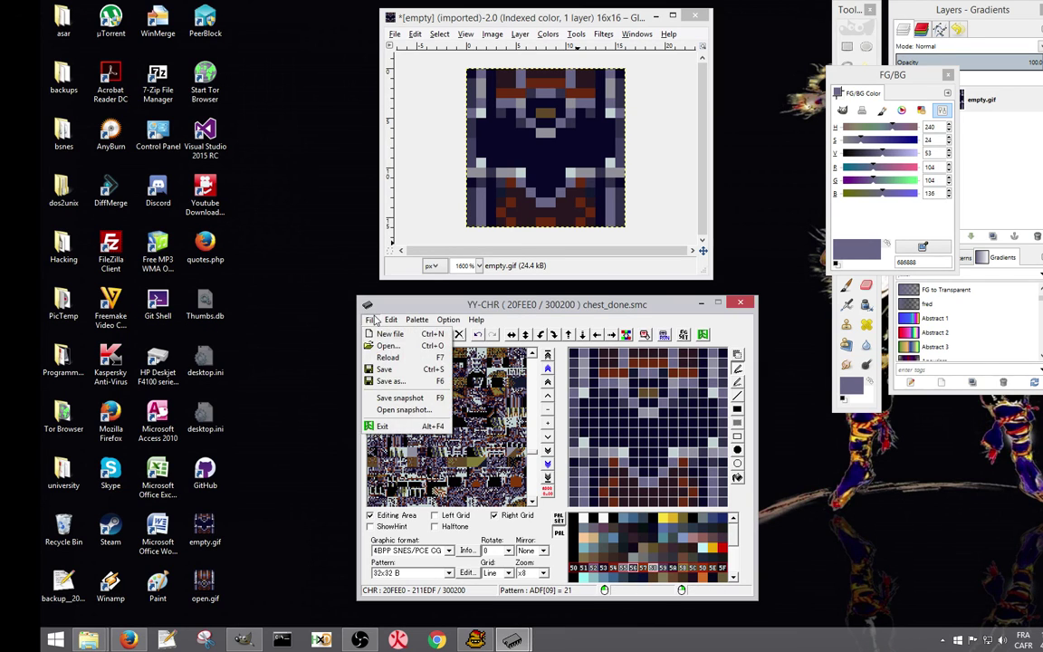
{"action": "left_click", "coordinate": [394, 373]}
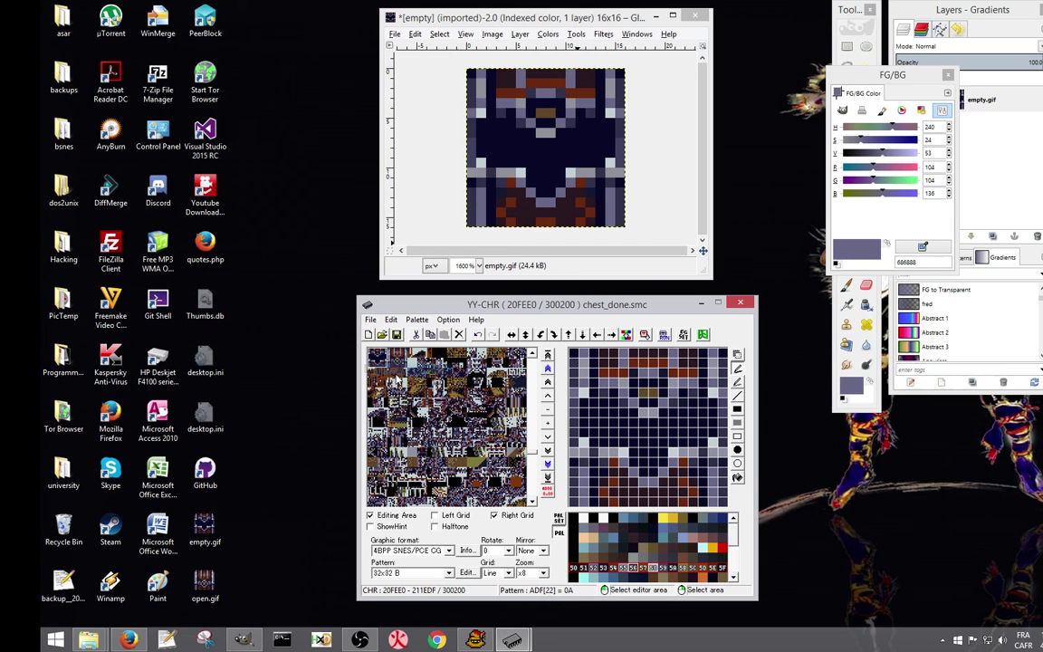
{"action": "left_click", "coordinate": [701, 302]}
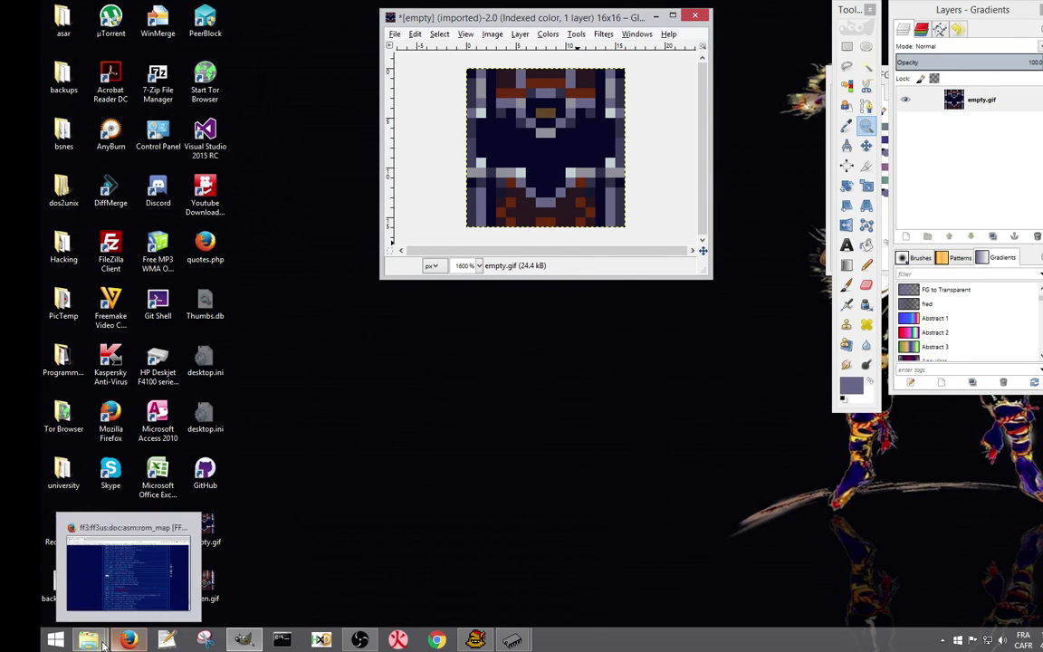
Launch zsnesw.exe from the tutorialYY folder and load CHEST_DONE.SMC.
{"action": "mouse_move", "coordinate": [88, 640]}
{"action": "left_click", "coordinate": [99, 520]}
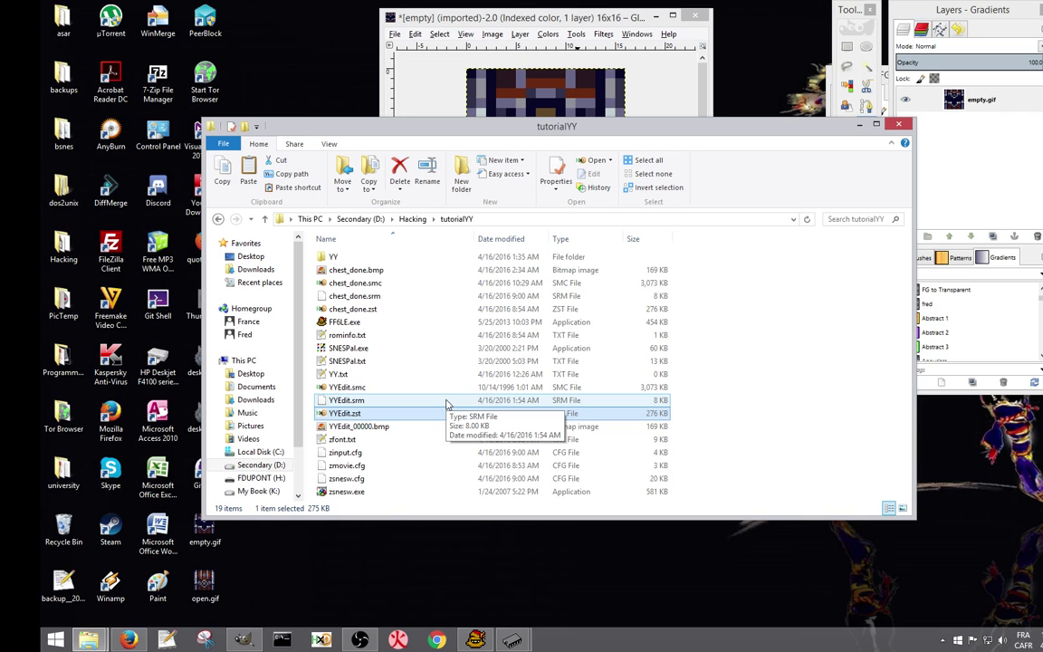
{"action": "double_click", "coordinate": [391, 491]}
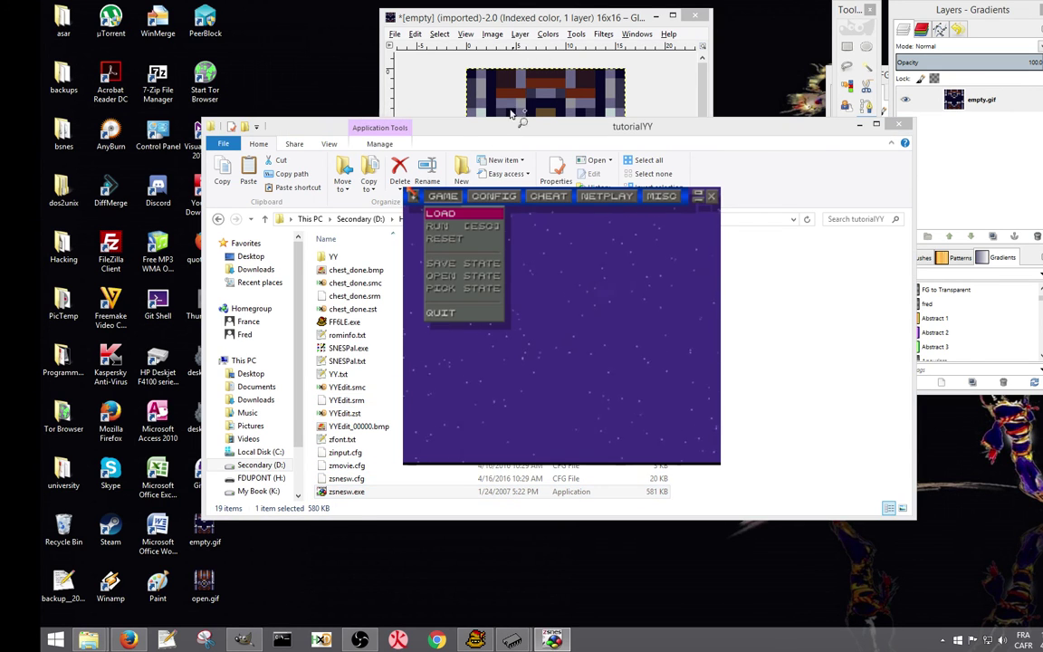
{"action": "left_click", "coordinate": [439, 213]}
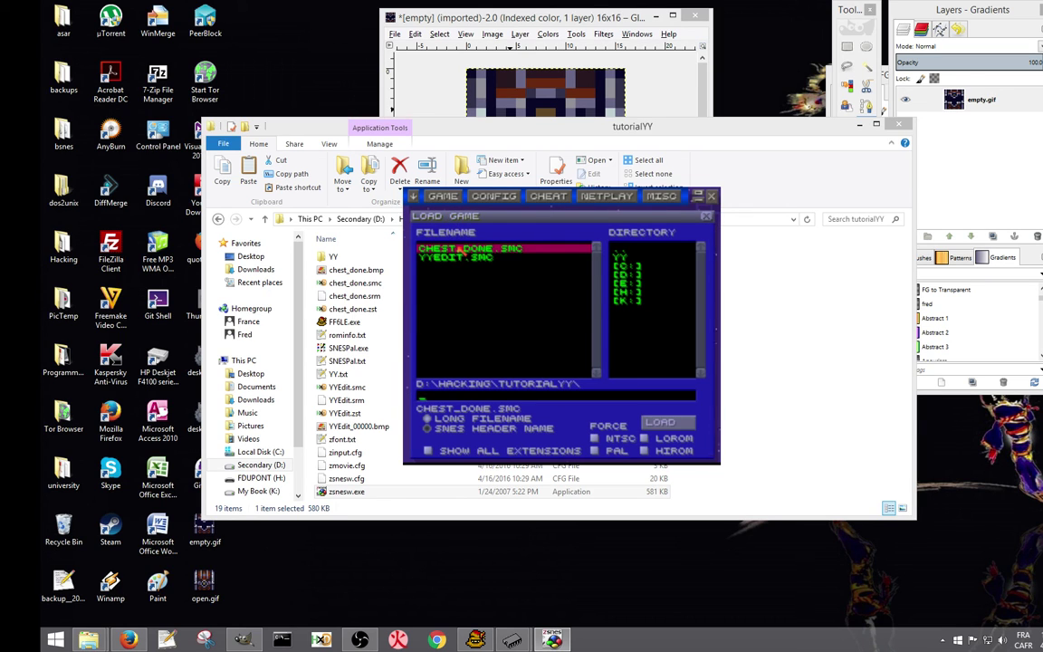
{"action": "key", "text": "Return"}
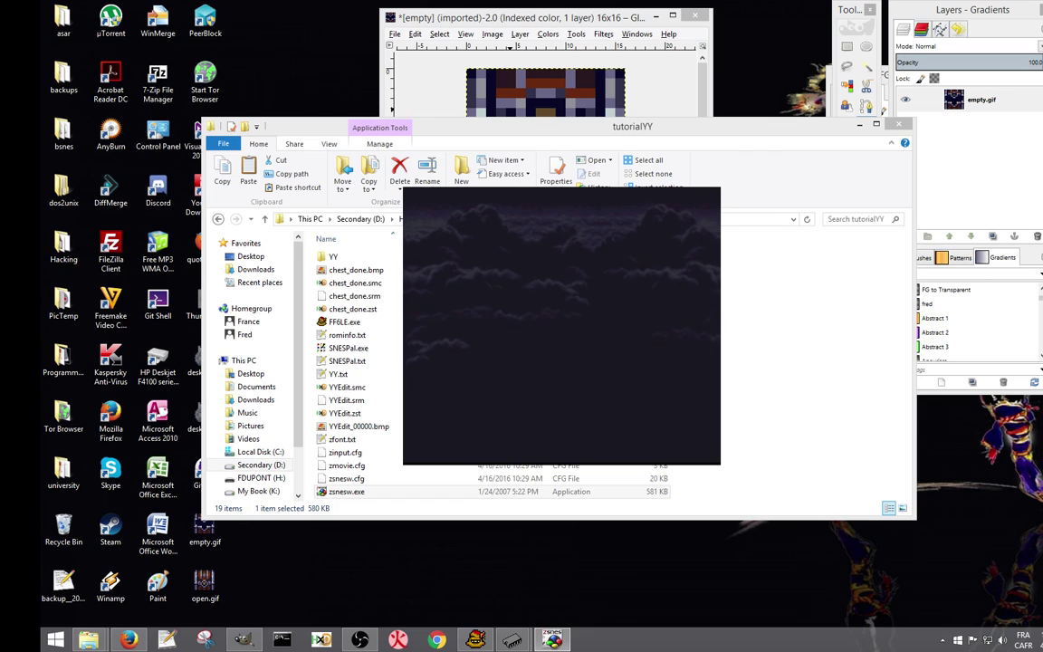
Load Terra's save file from the save-selection menu.
{"action": "key", "text": "Return"}
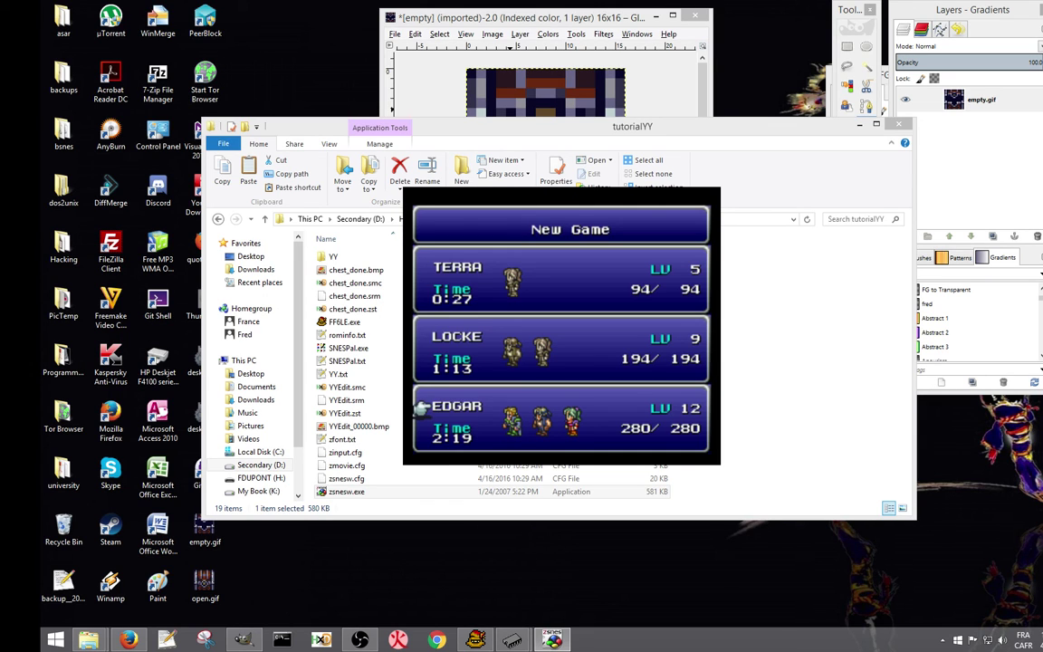
{"action": "key", "text": "Up"}
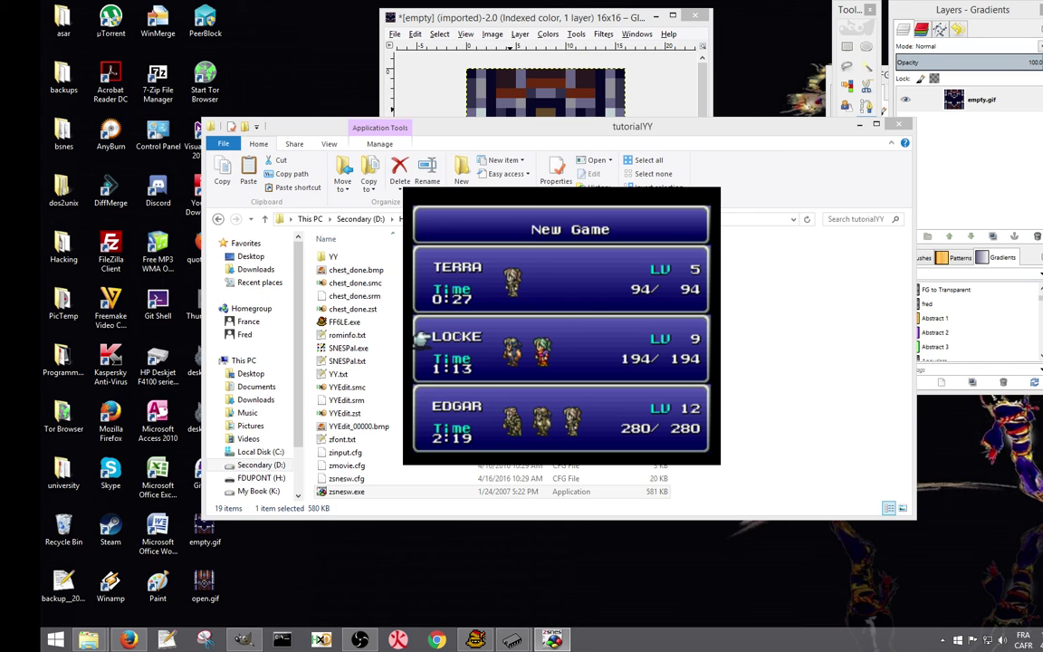
{"action": "key", "text": "Up"}
{"action": "key", "text": "x"}
{"action": "key", "text": "x"}
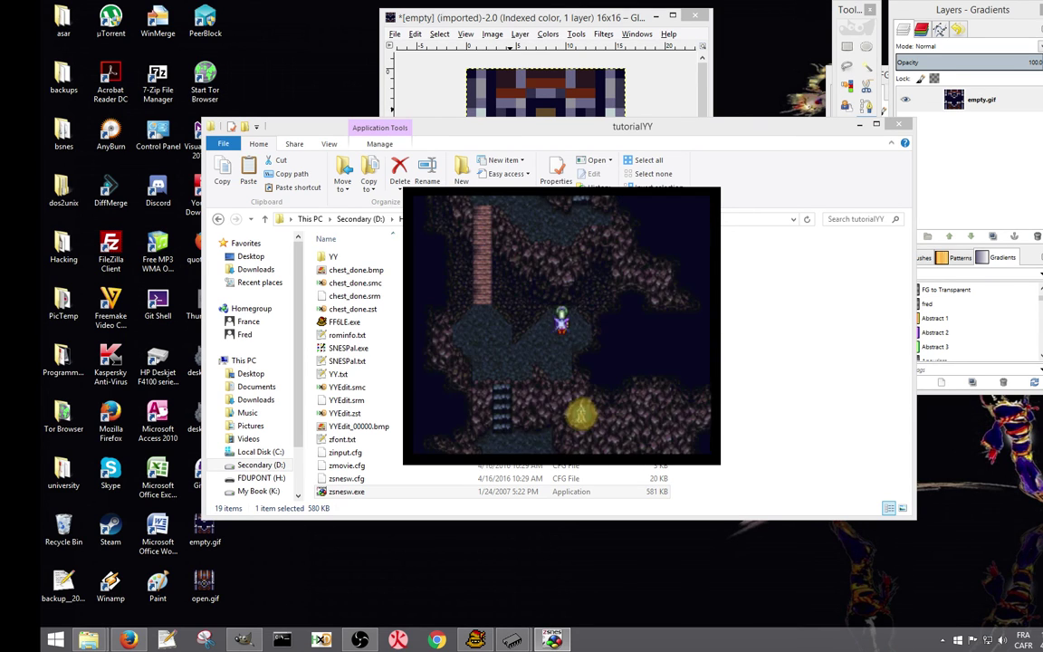
{"action": "key", "text": "Down"}
Walk Terra through the cave, up the ladder, and onto the exit.
{"action": "key", "text": "Left"}
{"action": "key", "text": "Left"}
{"action": "key", "text": "Up"}
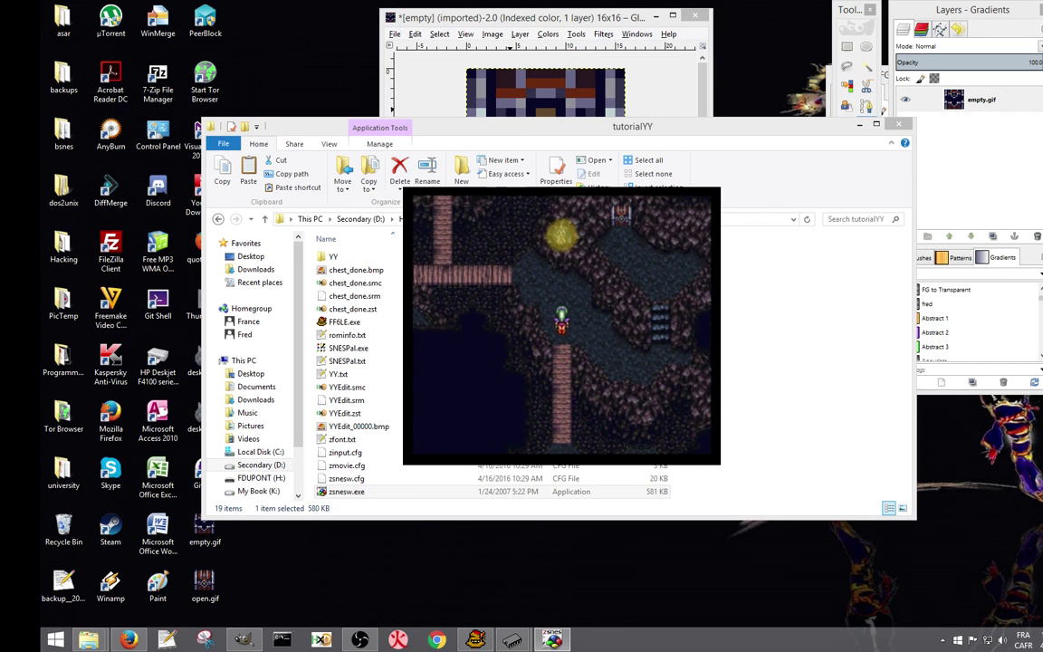
{"action": "key", "text": "Right"}
{"action": "key", "text": "Down"}
{"action": "key", "text": "Right"}
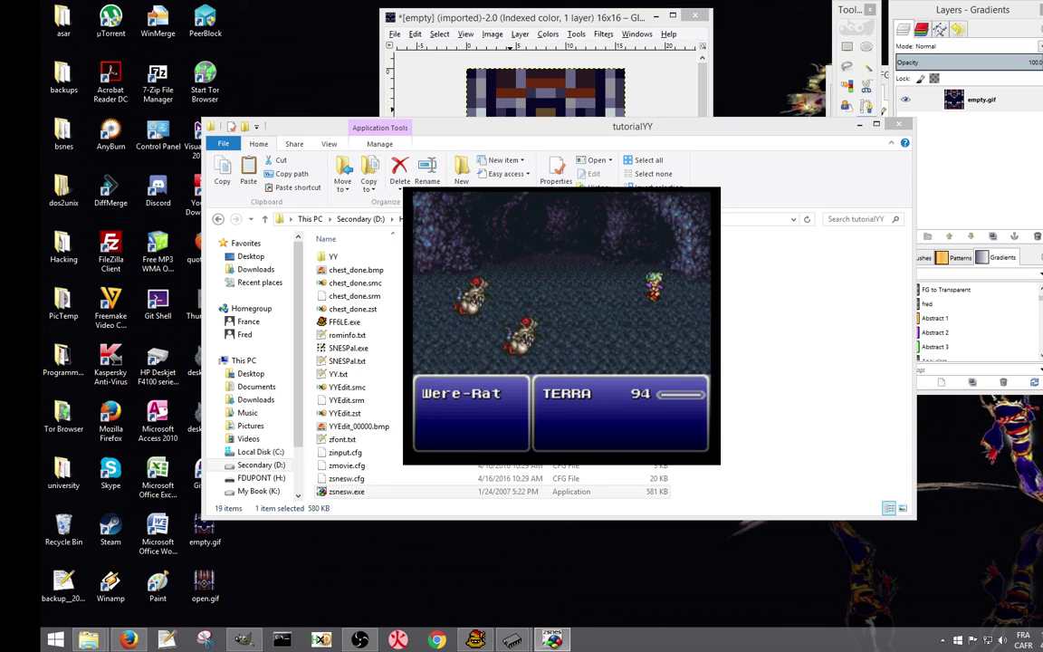
Cast Terra's Fire spell on the Were-Rat to win the battle and collect 44 GP.
{"action": "key", "text": "Down"}
{"action": "key", "text": "x"}
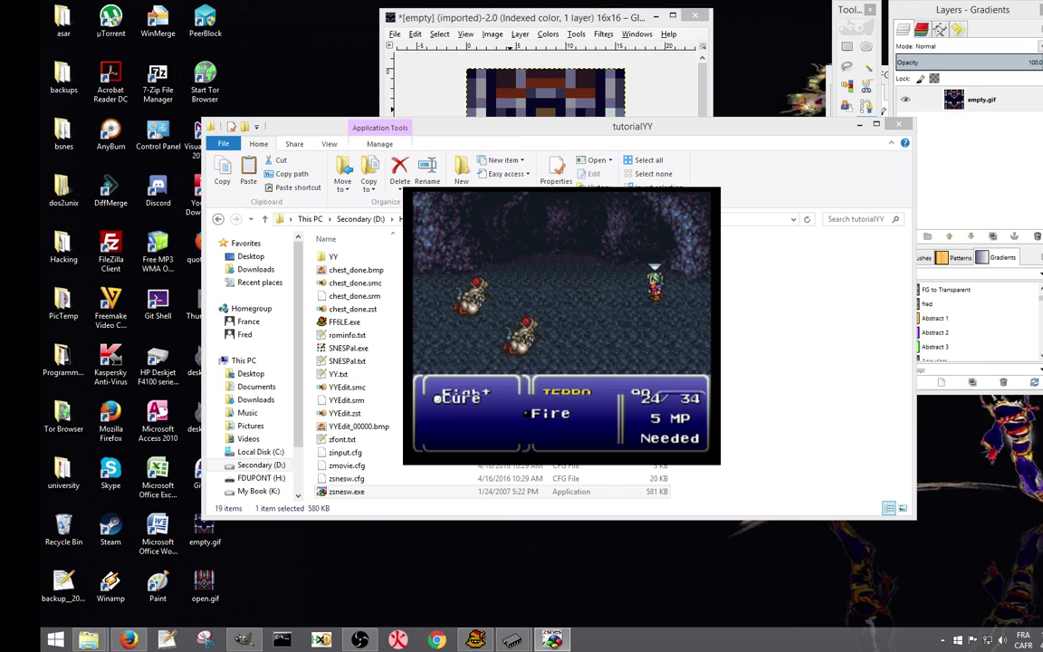
{"action": "key", "text": "x"}
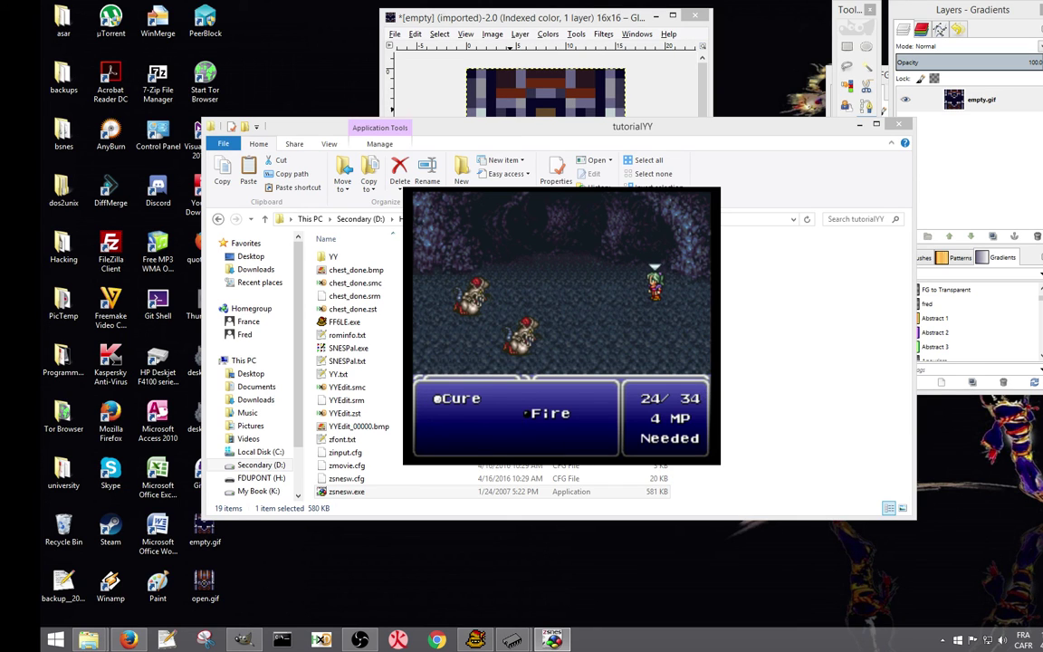
{"action": "key", "text": "x"}
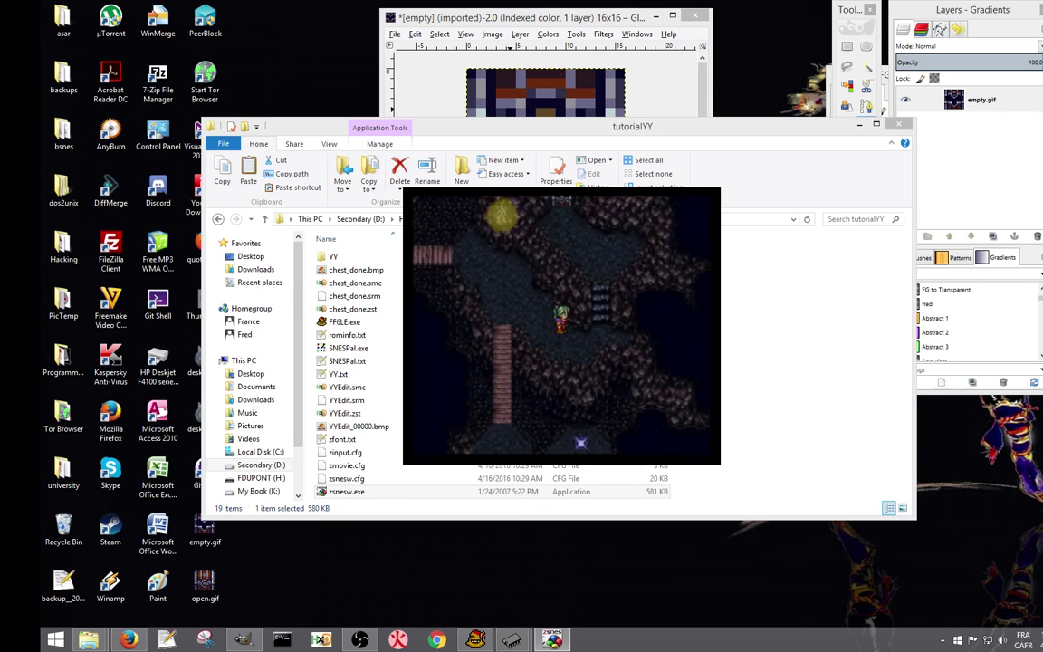
Walk north to the edited chest and open it to receive the Fenix Down.
{"action": "key", "text": "Up"}
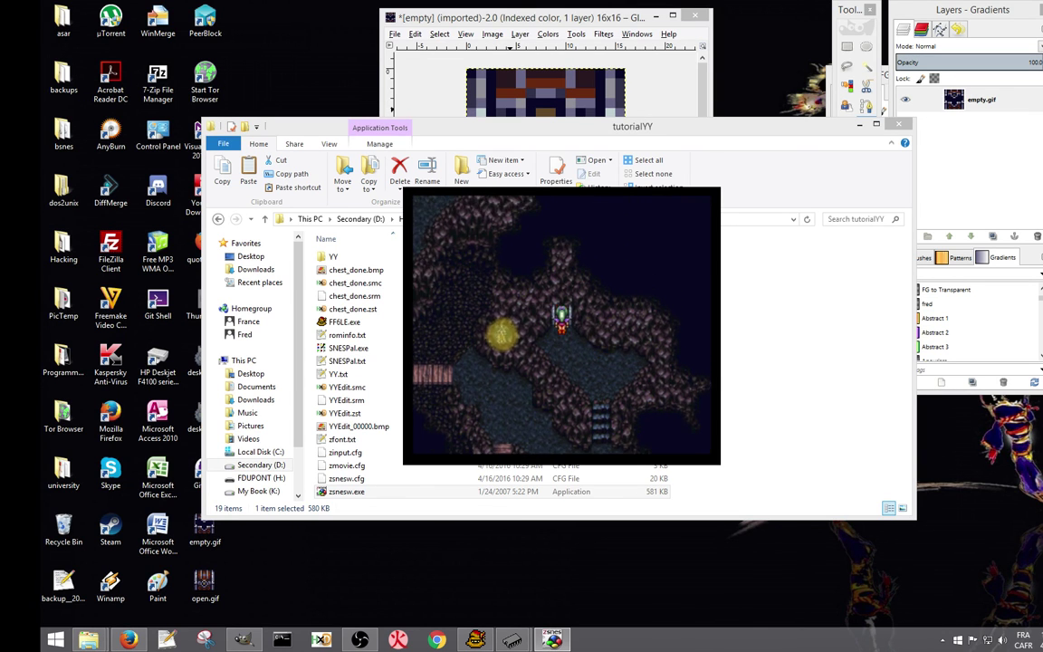
{"action": "key", "text": "x"}
{"action": "key", "text": "x"}
{"action": "key", "text": "Down"}
Walk toward the stairs, then bring up the ZSNES game menu.
{"action": "key", "text": "Right"}
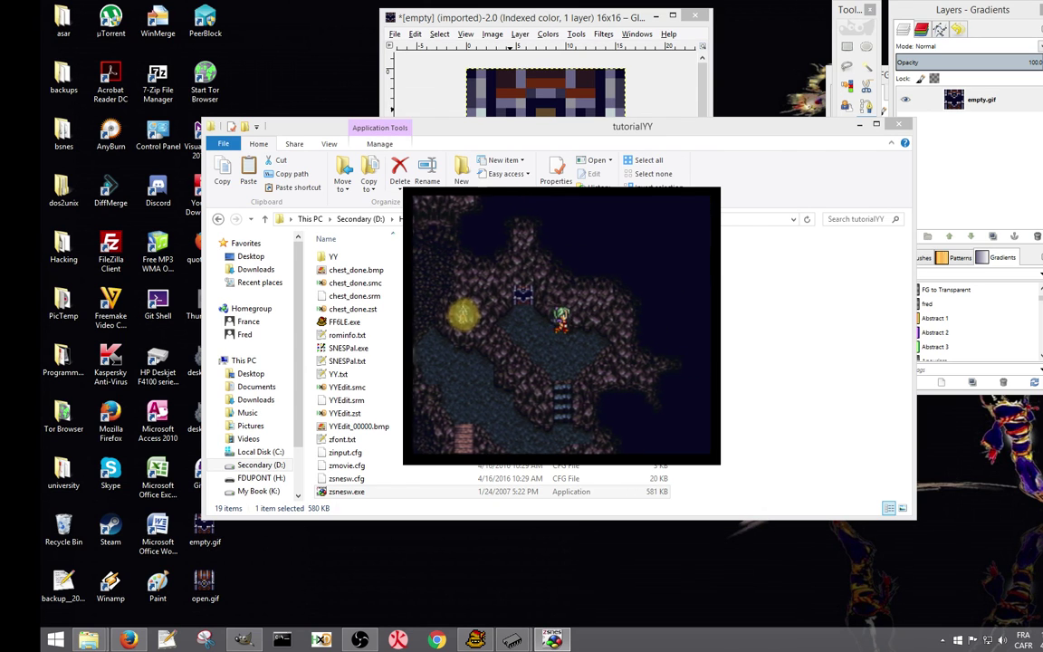
{"action": "key", "text": "Down"}
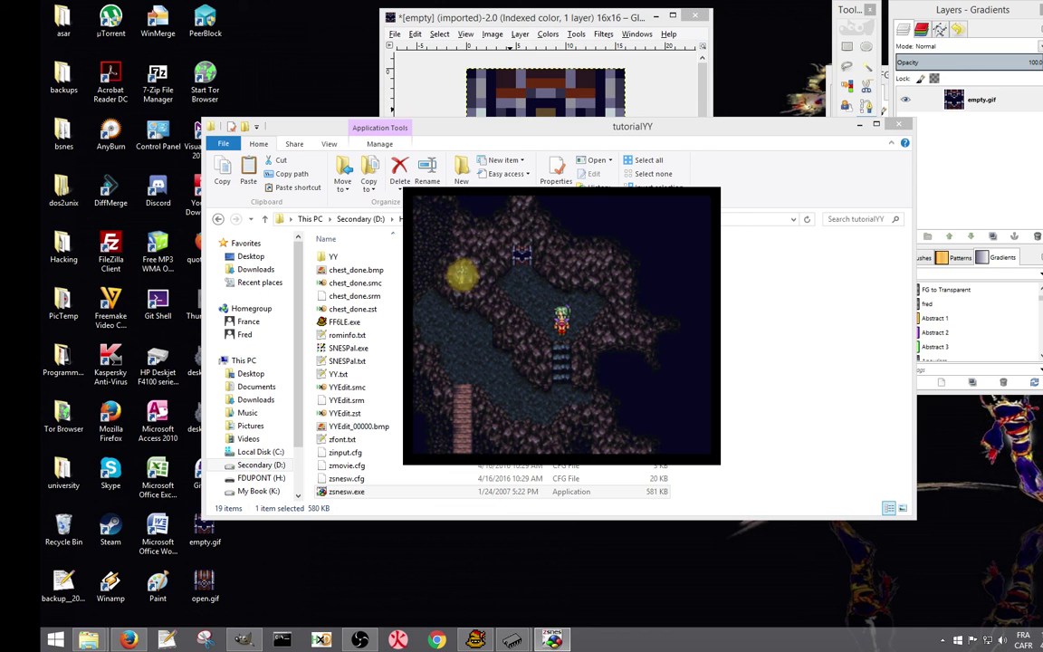
{"action": "key", "text": "Escape"}
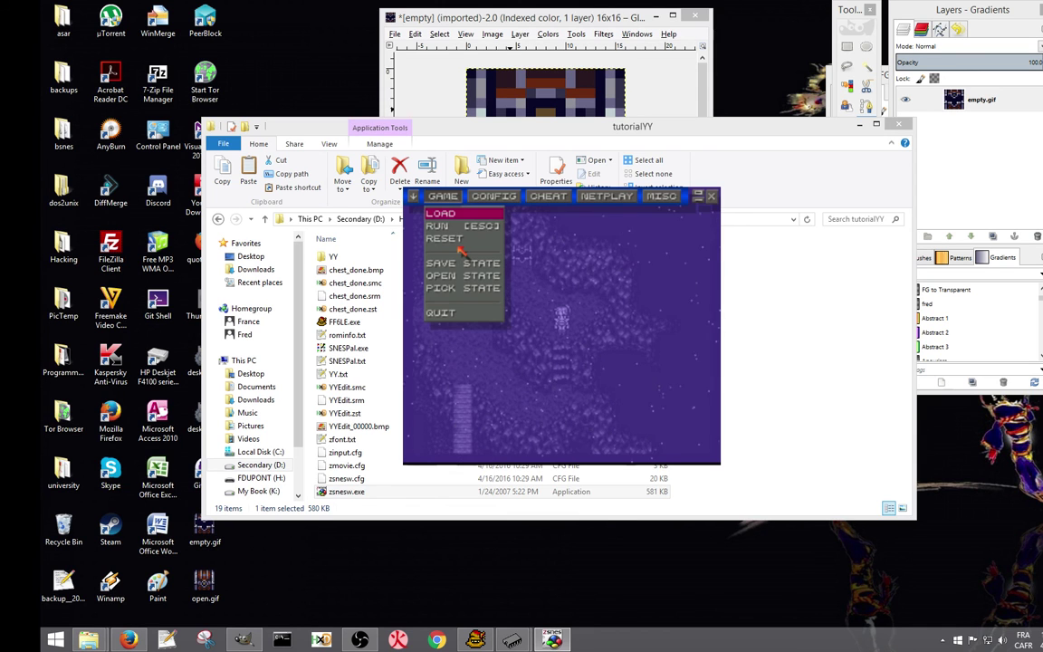
Quit ZSNES, minimise the ff6hacking wiki in Firefox, and close the tutorialYY folder.
{"action": "left_click", "coordinate": [473, 313]}
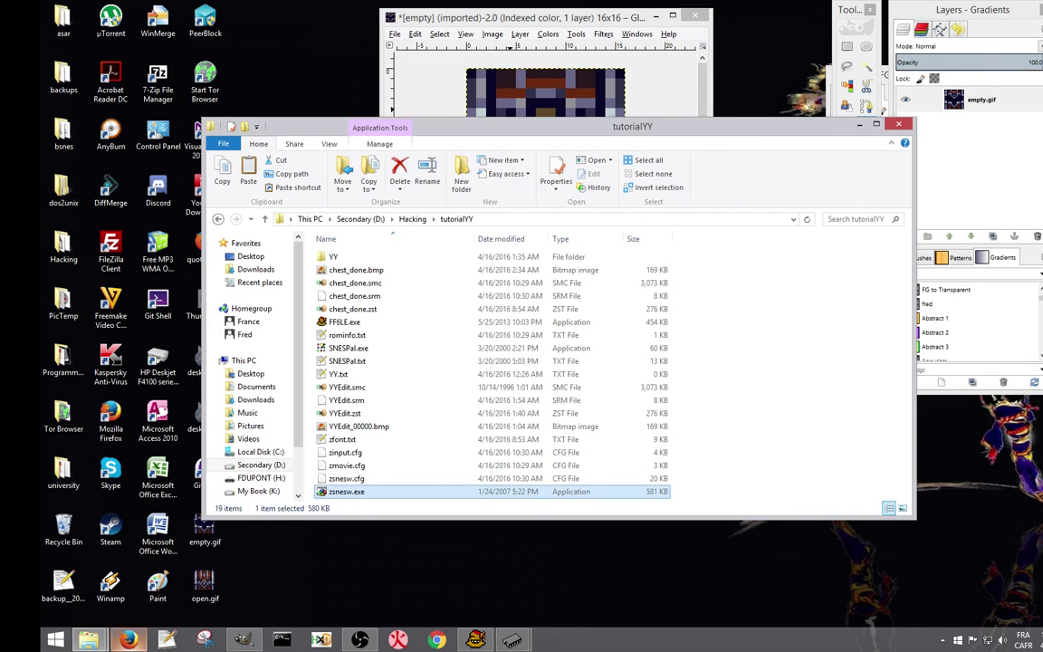
{"action": "key", "text": "alt+Tab"}
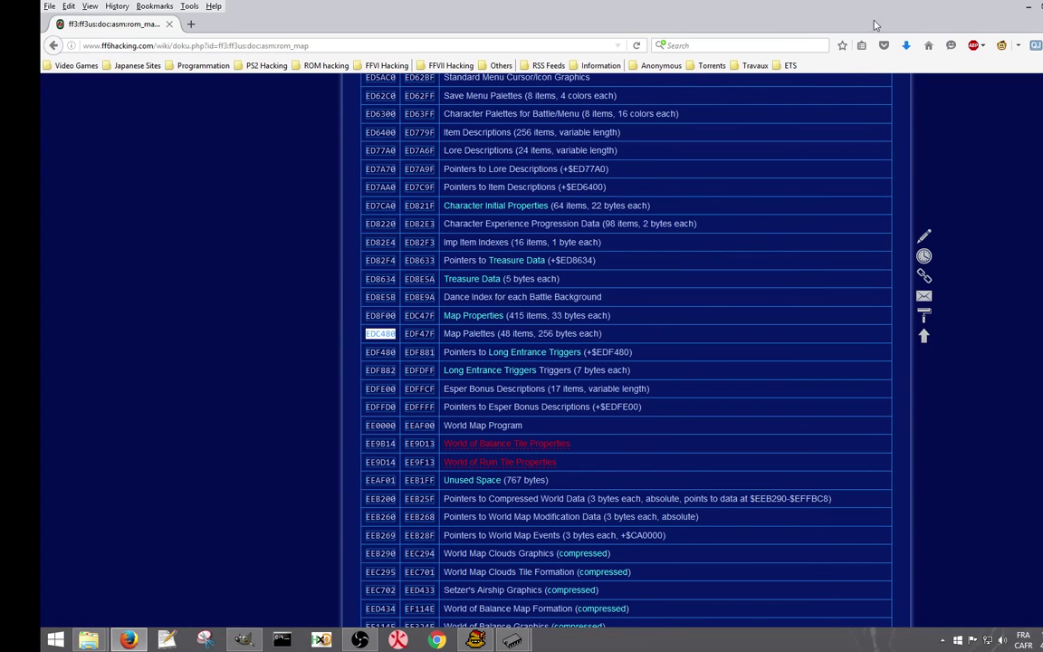
{"action": "left_click", "coordinate": [1028, 6]}
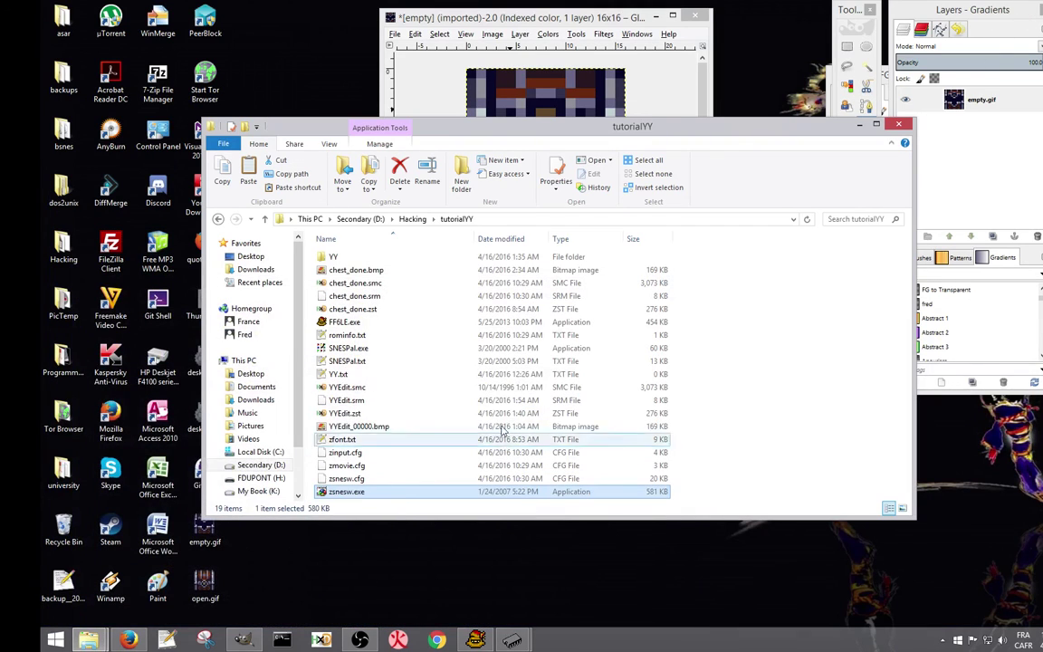
{"action": "left_click", "coordinate": [899, 126]}
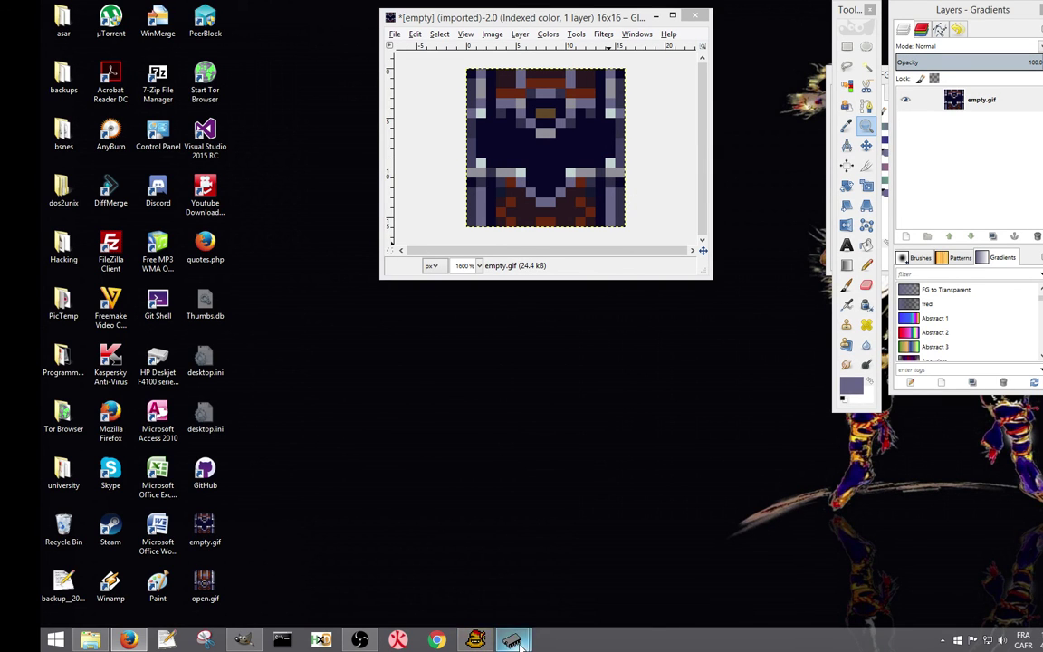
Restore YY-CHR, check the 0020fee0 jump address, and load the chest front tiles into the editor.
{"action": "mouse_move", "coordinate": [512, 640]}
{"action": "left_click", "coordinate": [446, 568]}
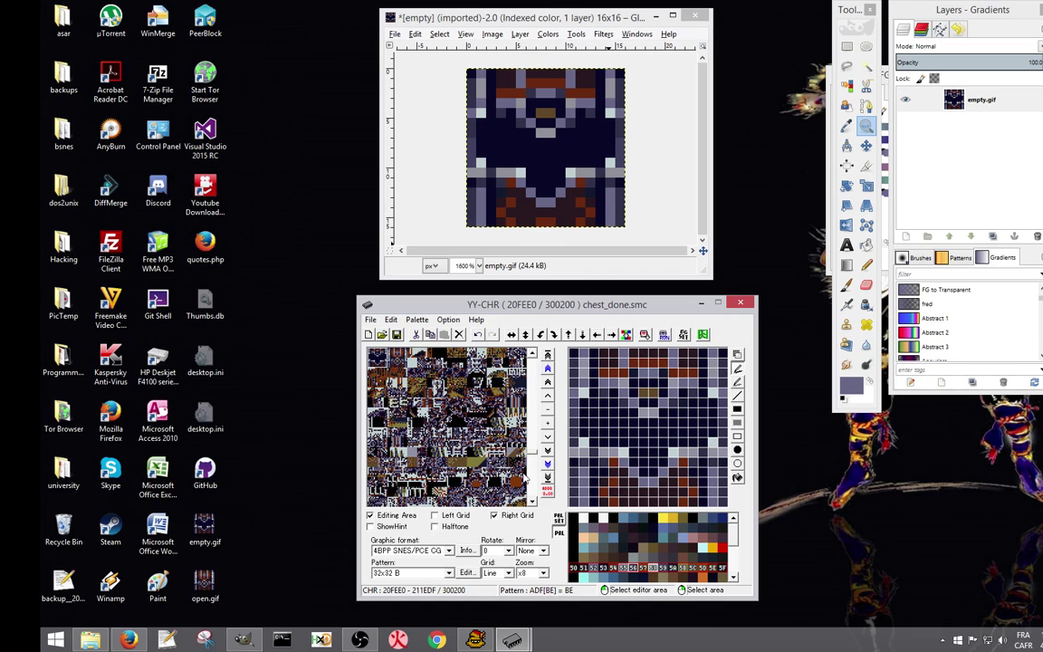
{"action": "left_click", "coordinate": [547, 494]}
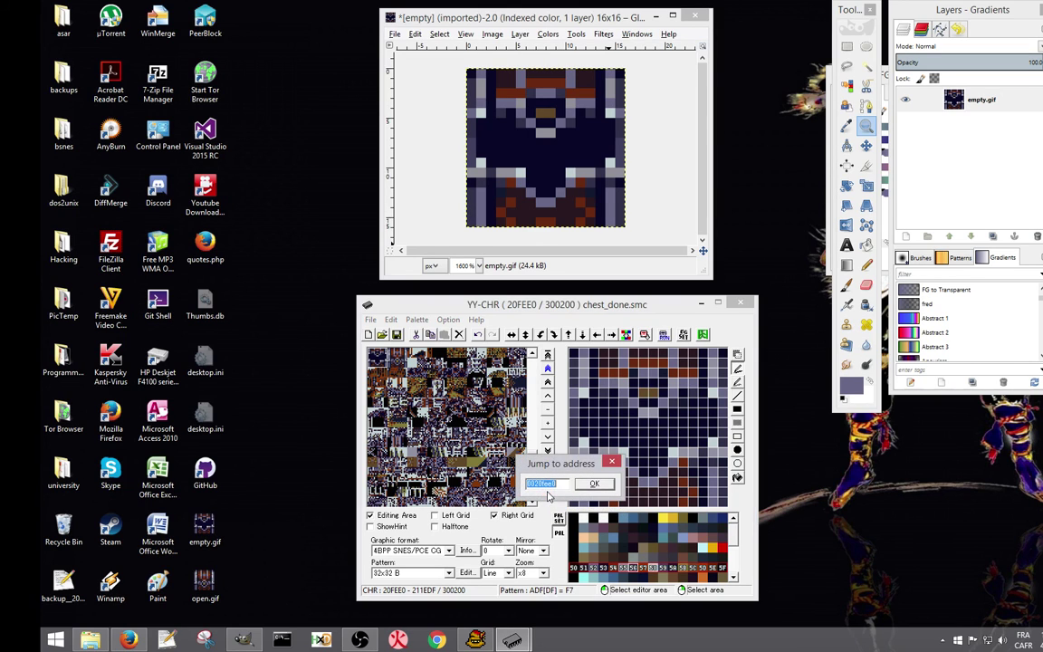
{"action": "left_click", "coordinate": [556, 484]}
{"action": "double_click", "coordinate": [556, 484]}
{"action": "left_click", "coordinate": [607, 485]}
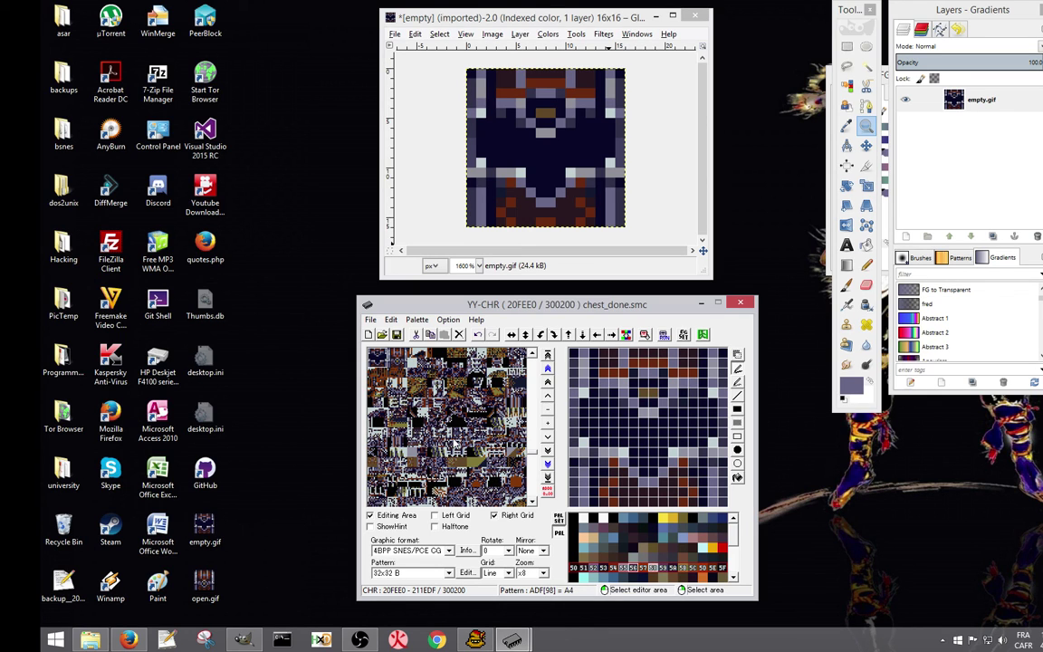
{"action": "left_click_drag", "start_coordinate": [401, 366], "coordinate": [399, 359]}
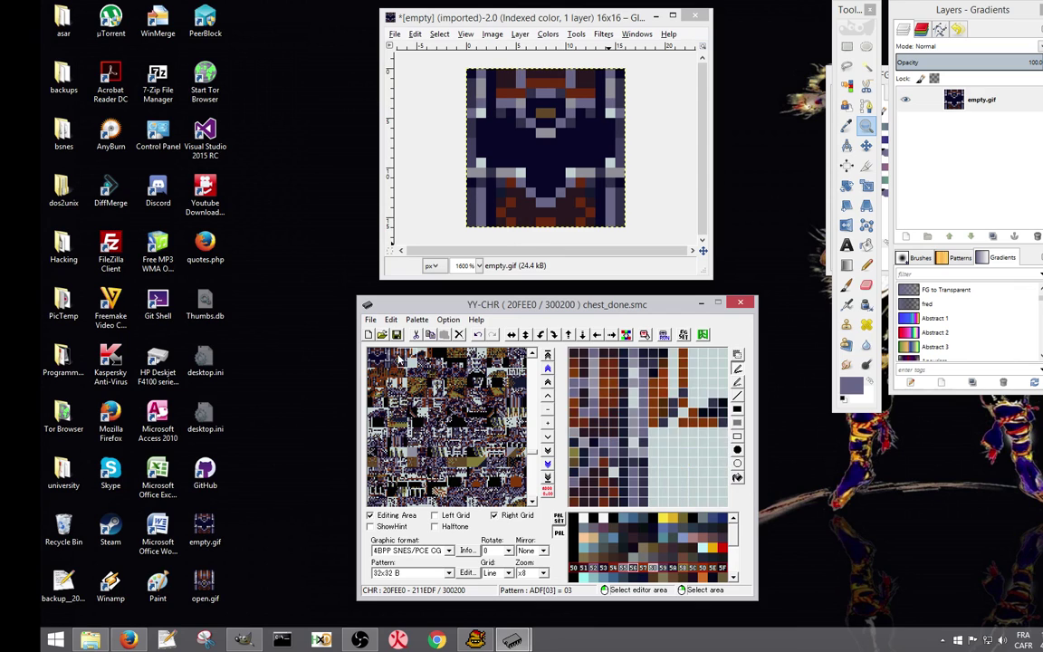
{"action": "left_click", "coordinate": [395, 371]}
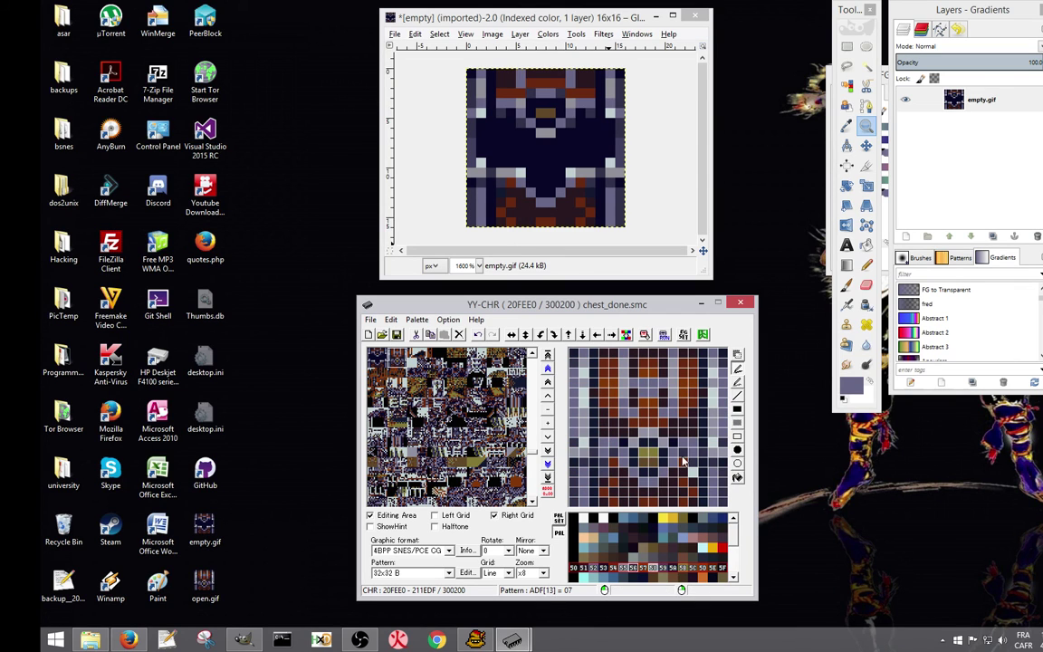